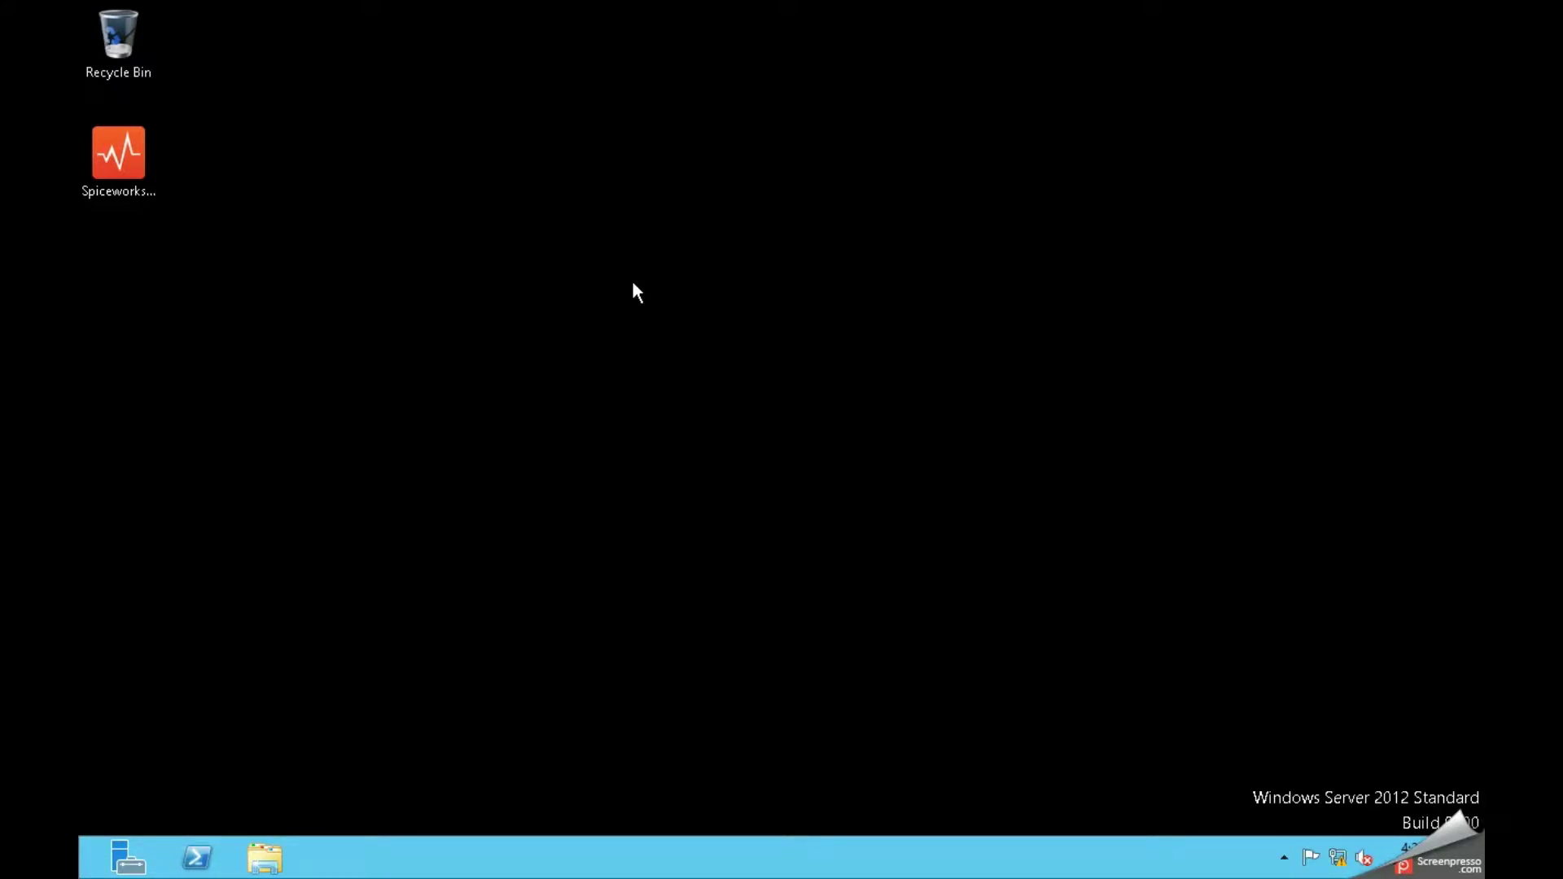
# Check the SpiceworksNetworkMonitor desktop installer's properties, then launch the installer
pyautogui.click(139, 183)
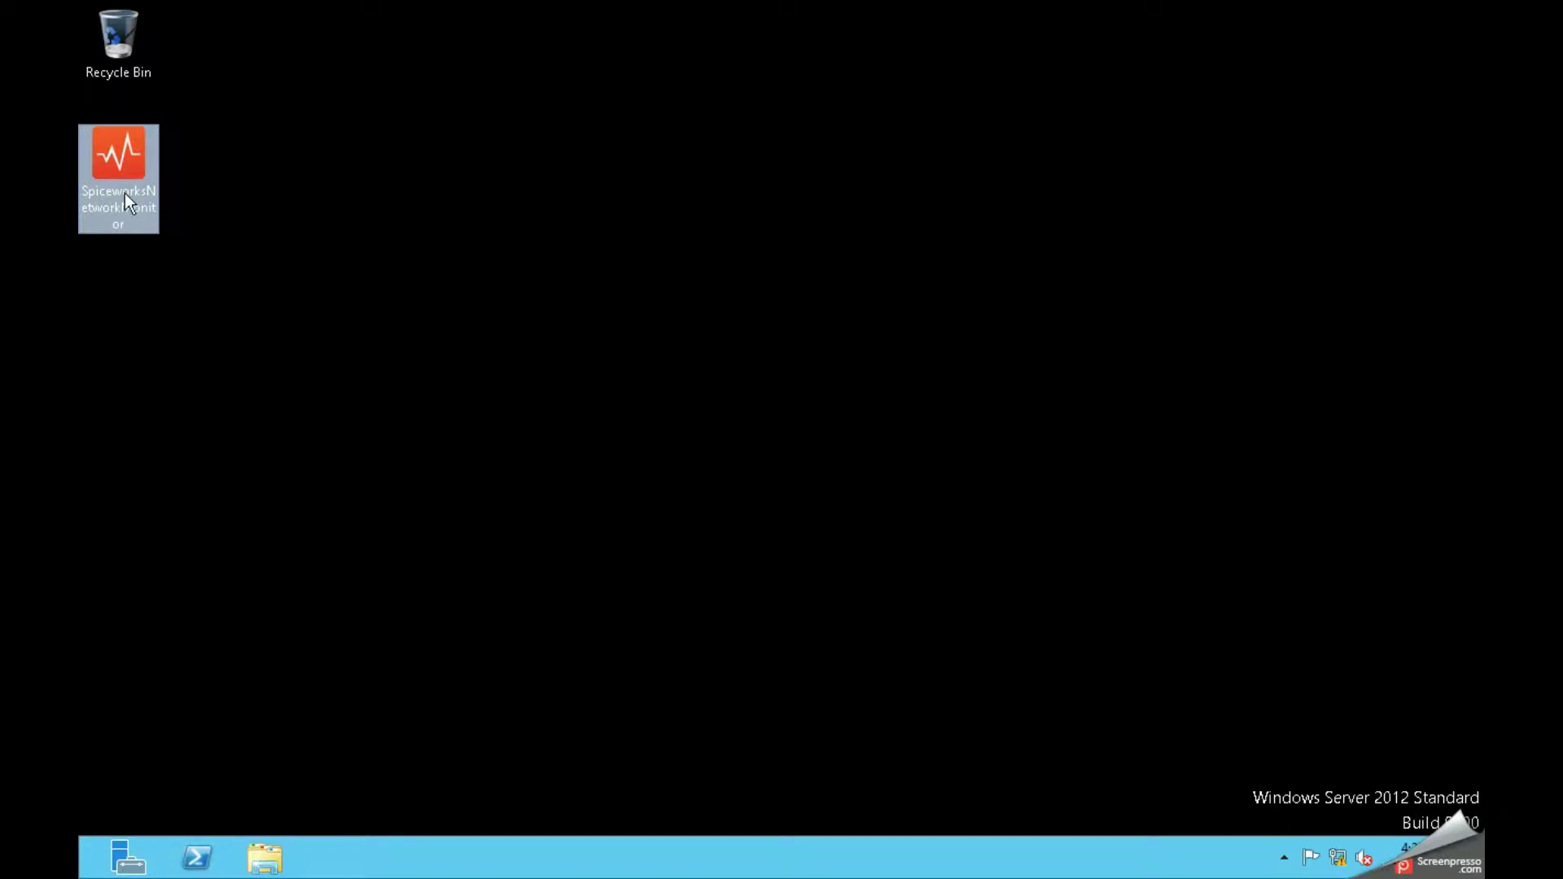
pyautogui.hotkey('alt', 'Return')
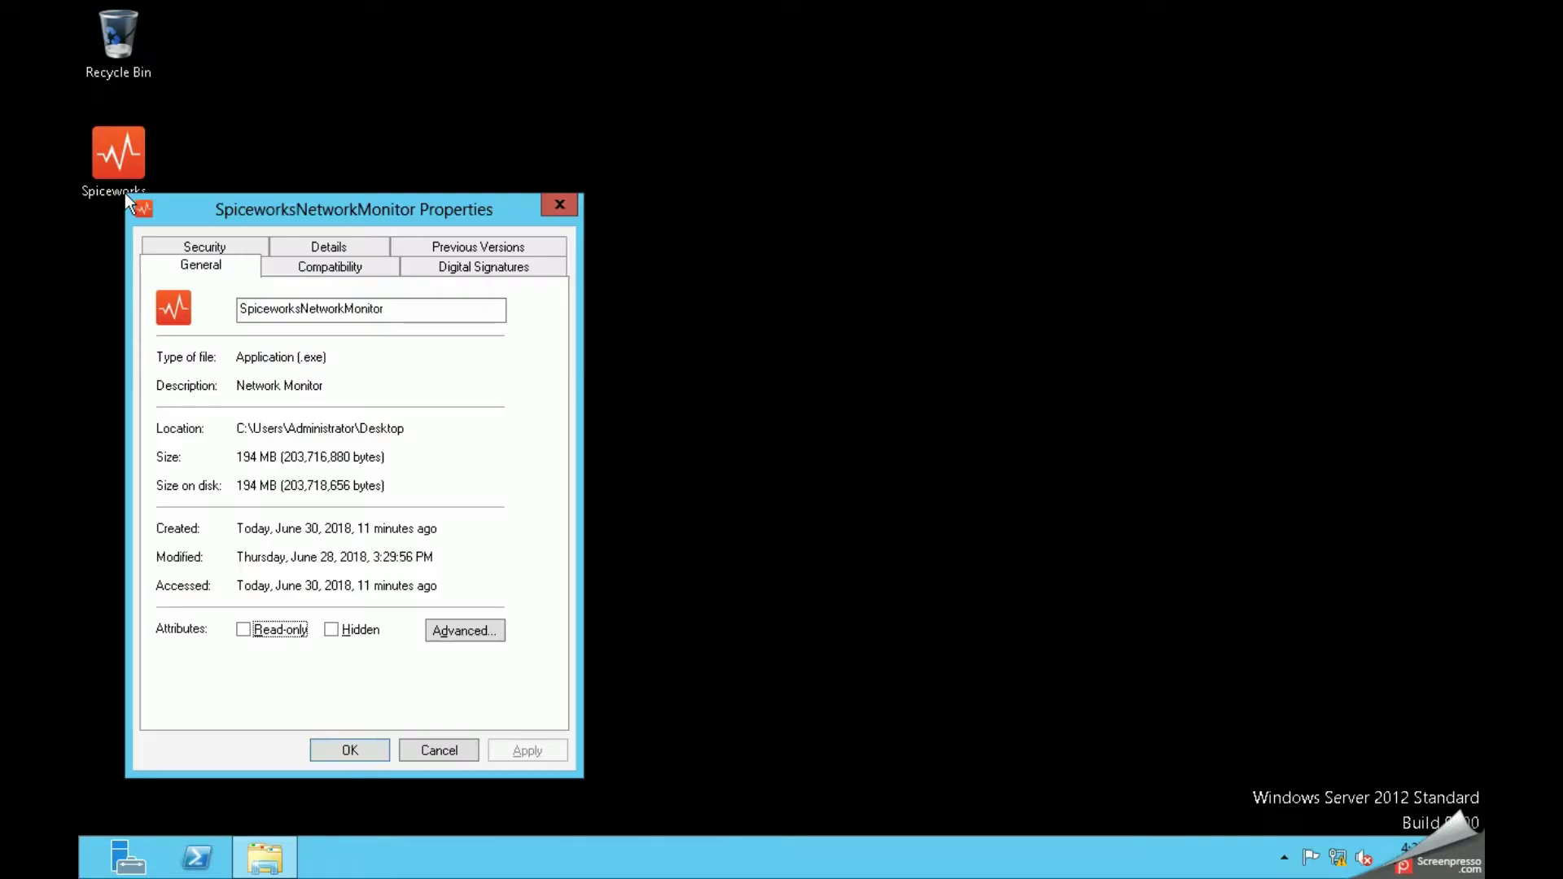
pyautogui.press('Escape')
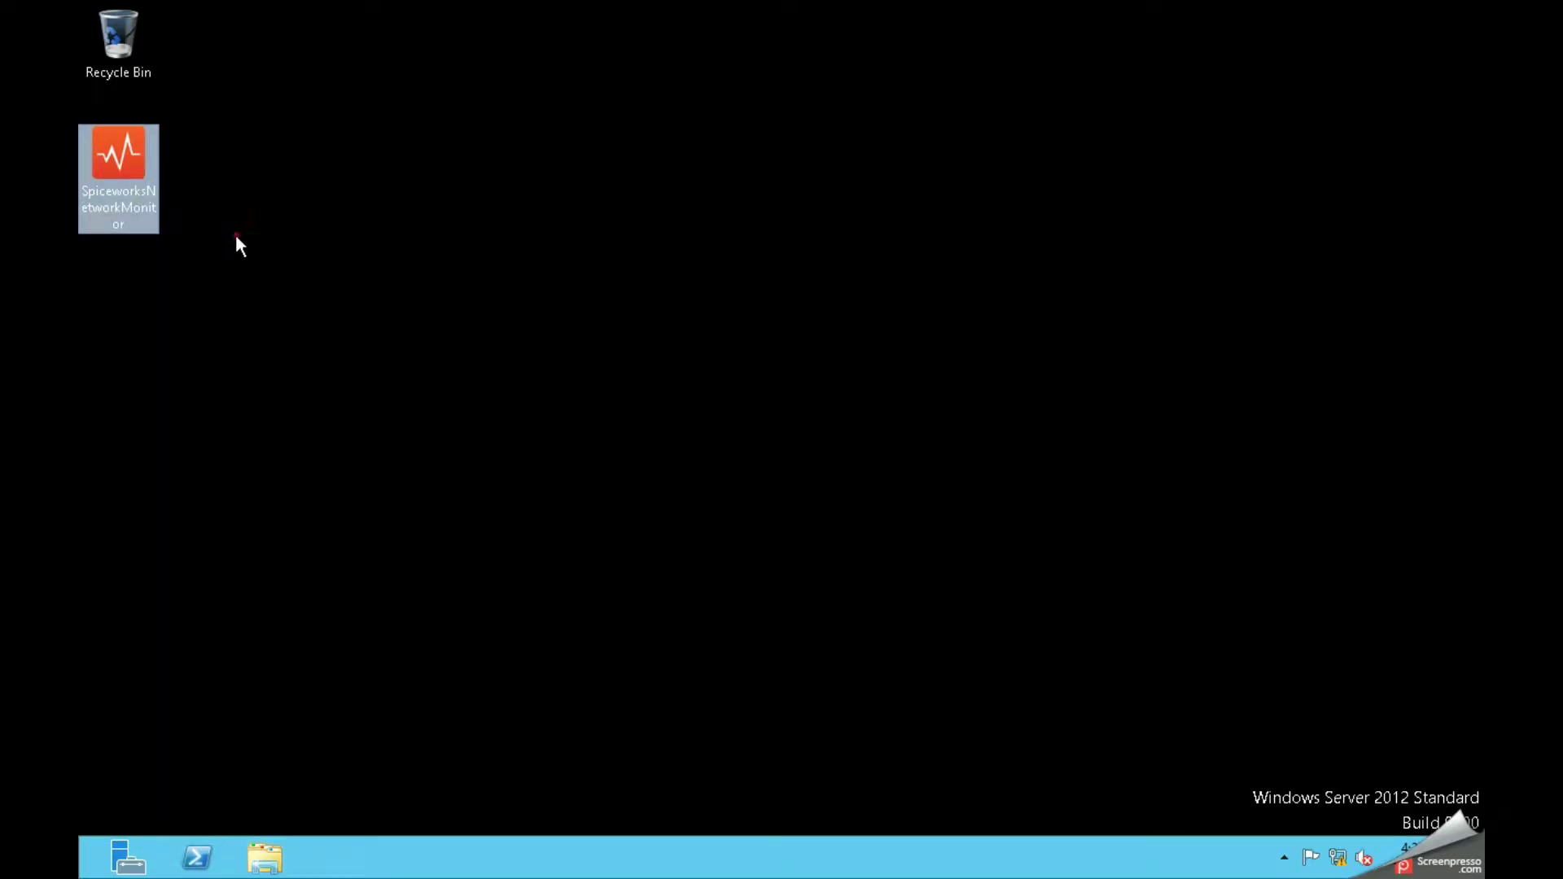
pyautogui.doubleClick(122, 195)
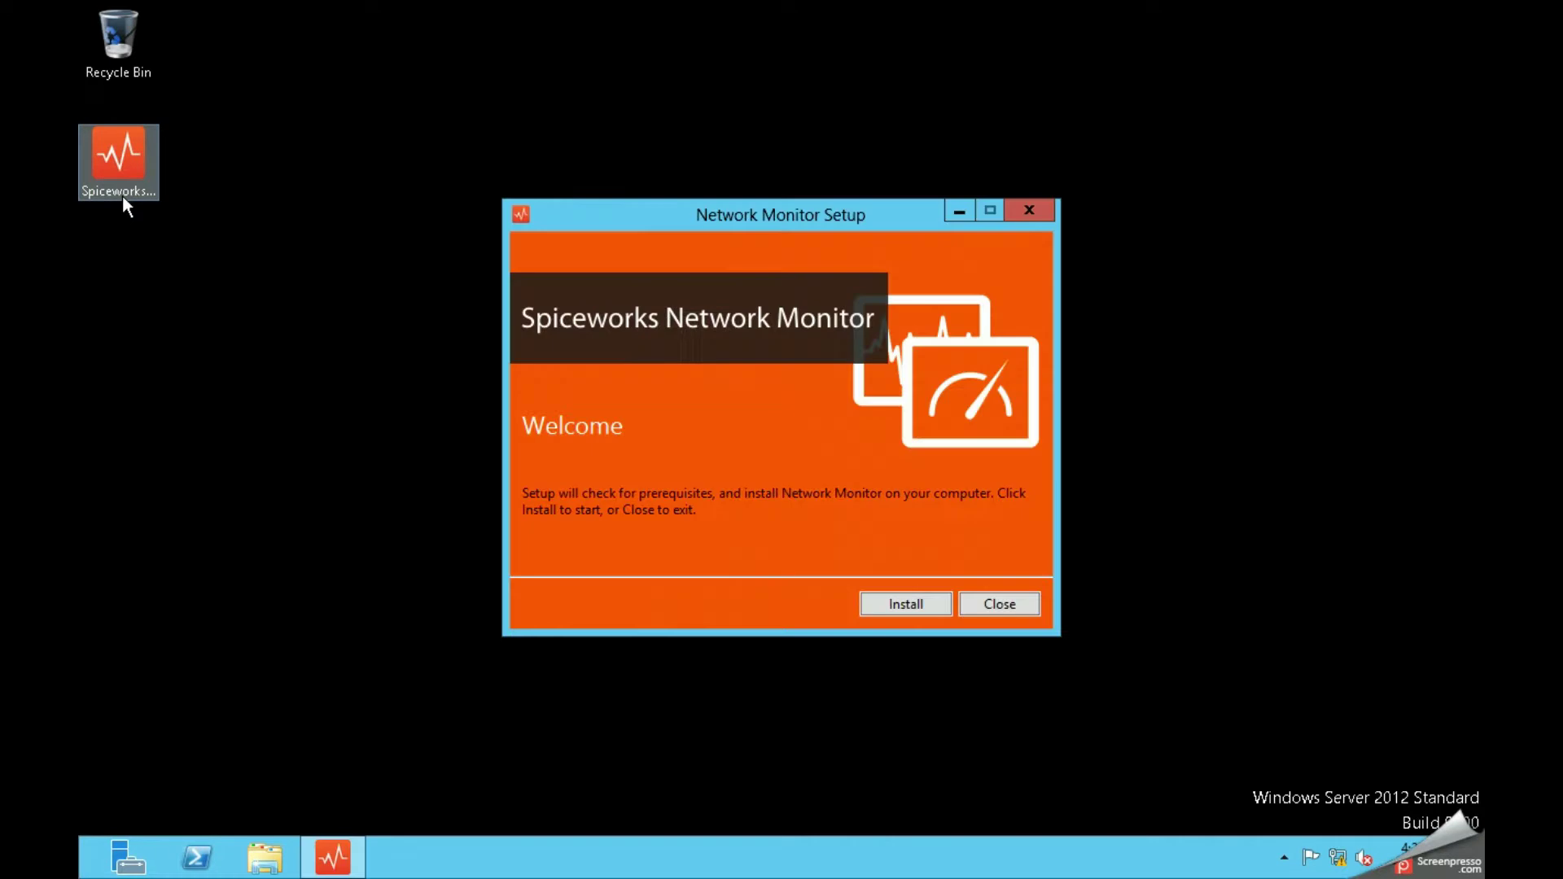
# Start the setup wizard and accept the default install folder
pyautogui.click(889, 606)
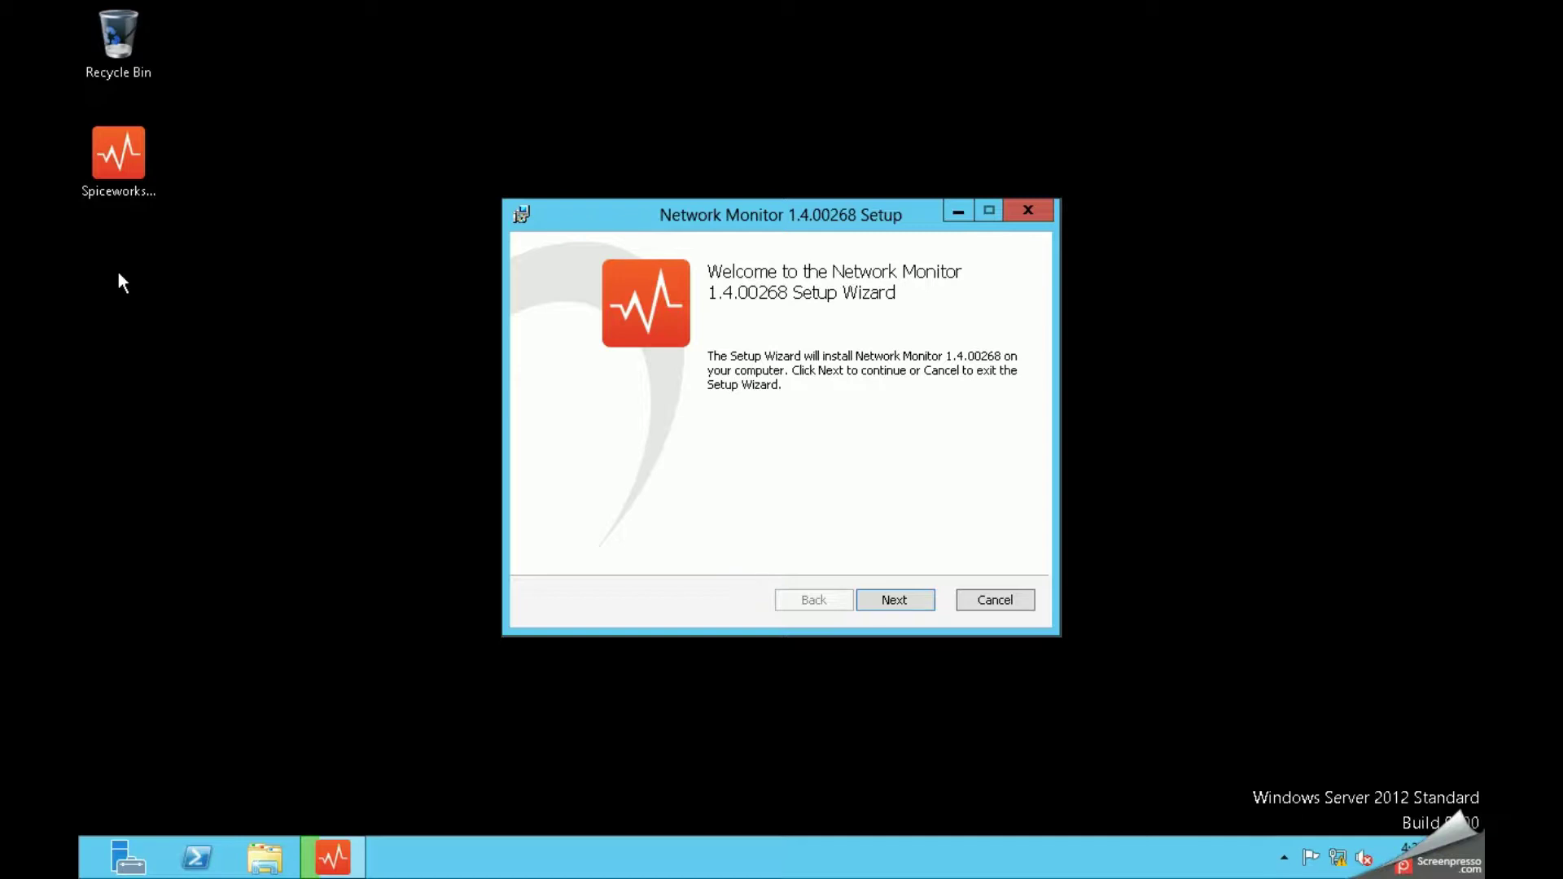
pyautogui.click(895, 600)
pyautogui.moveTo(806, 391); pyautogui.dragTo(524, 403)
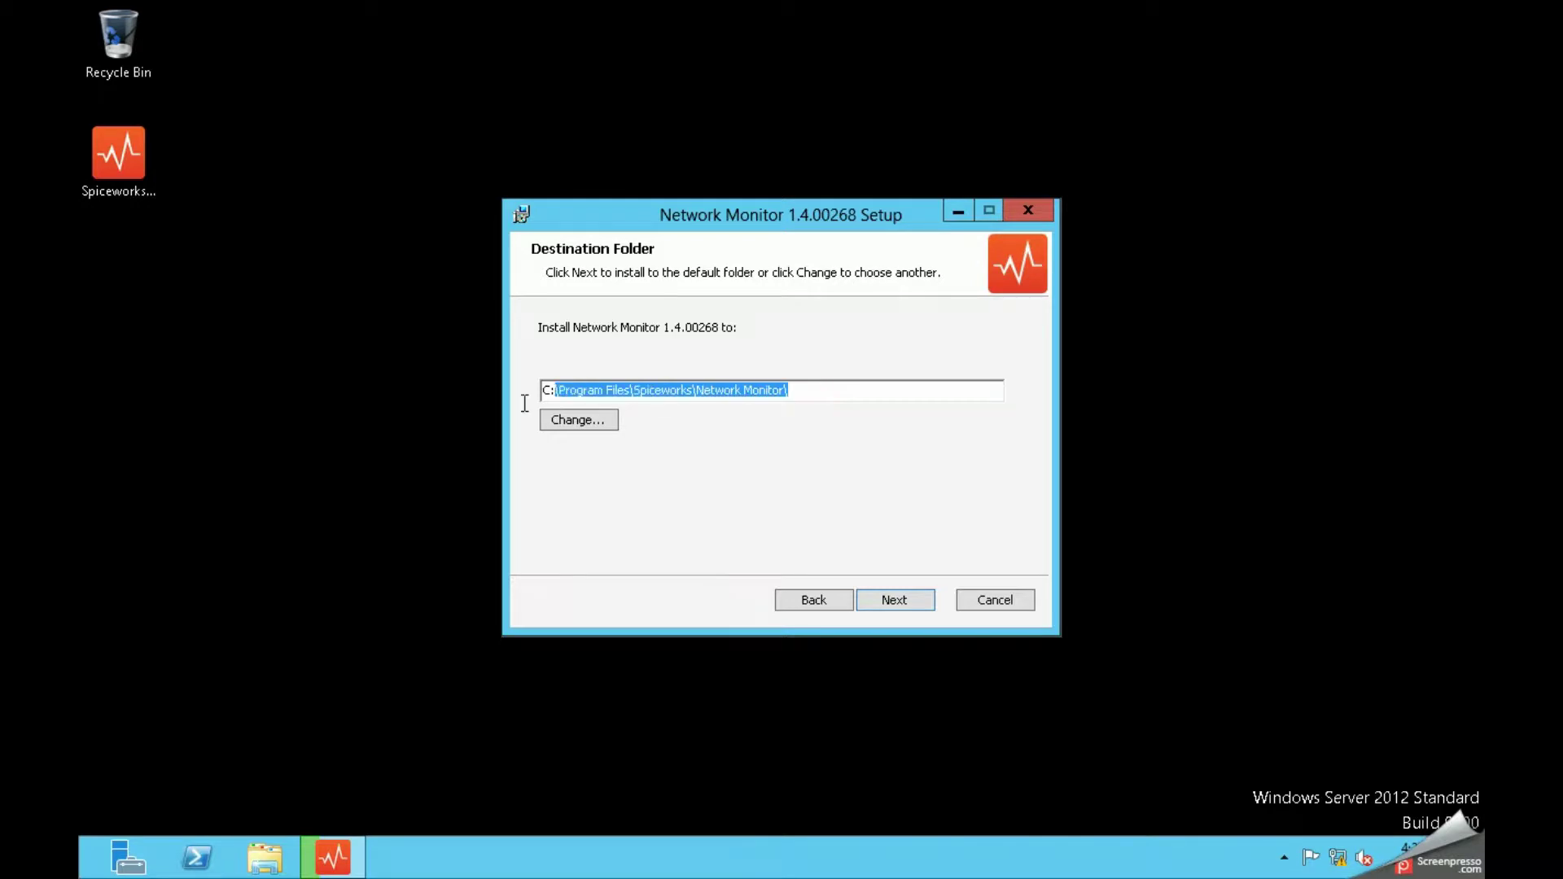
pyautogui.click(892, 604)
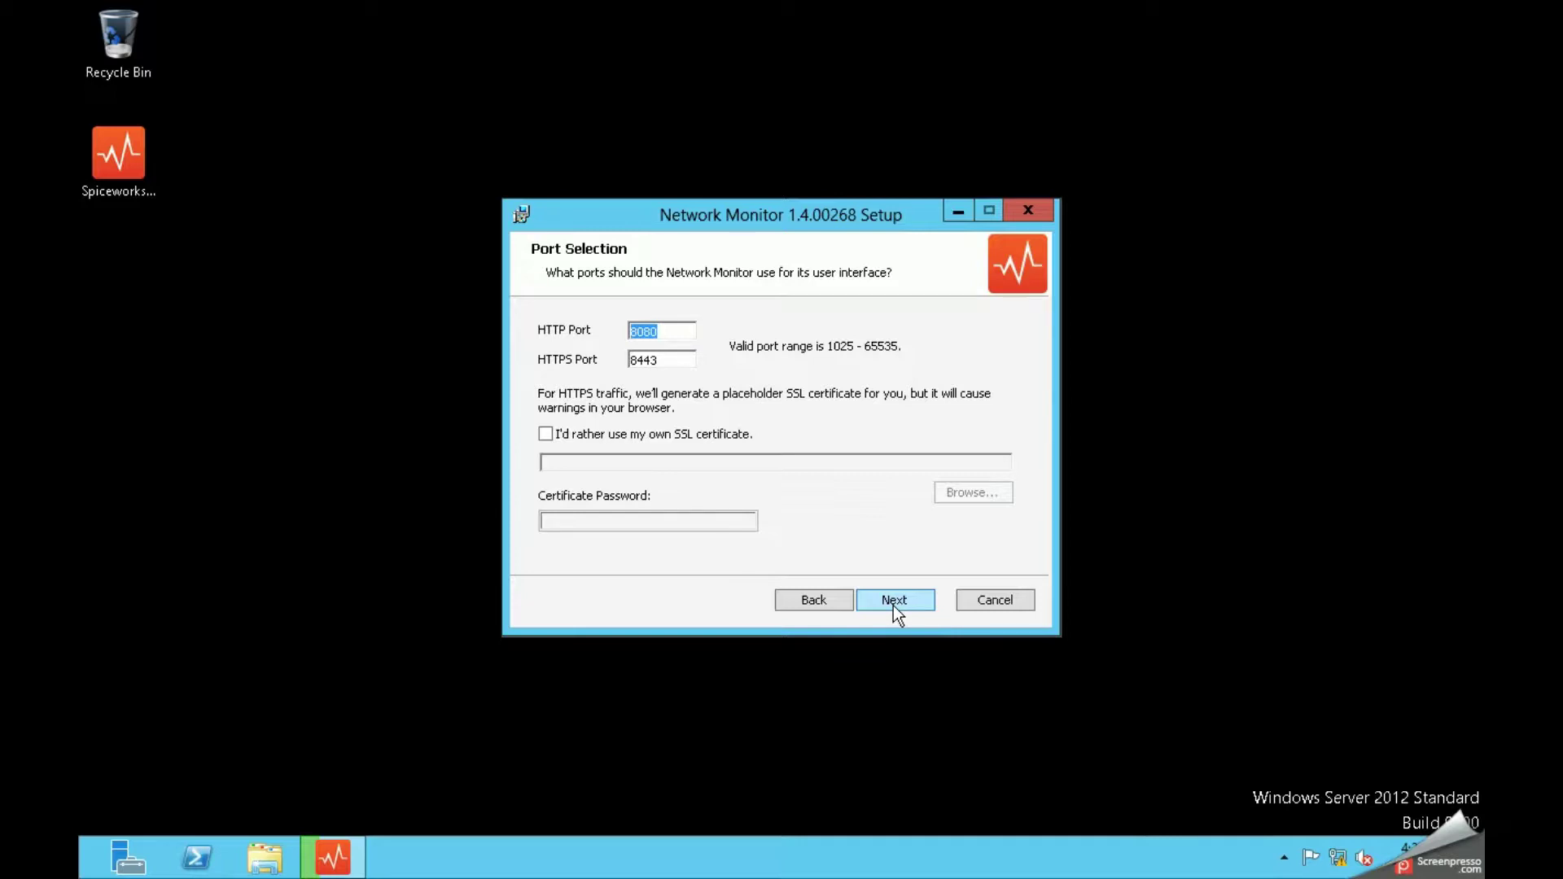
# Keep the default ports, 8080 for HTTP and 8443 for HTTPS
pyautogui.click(673, 333)
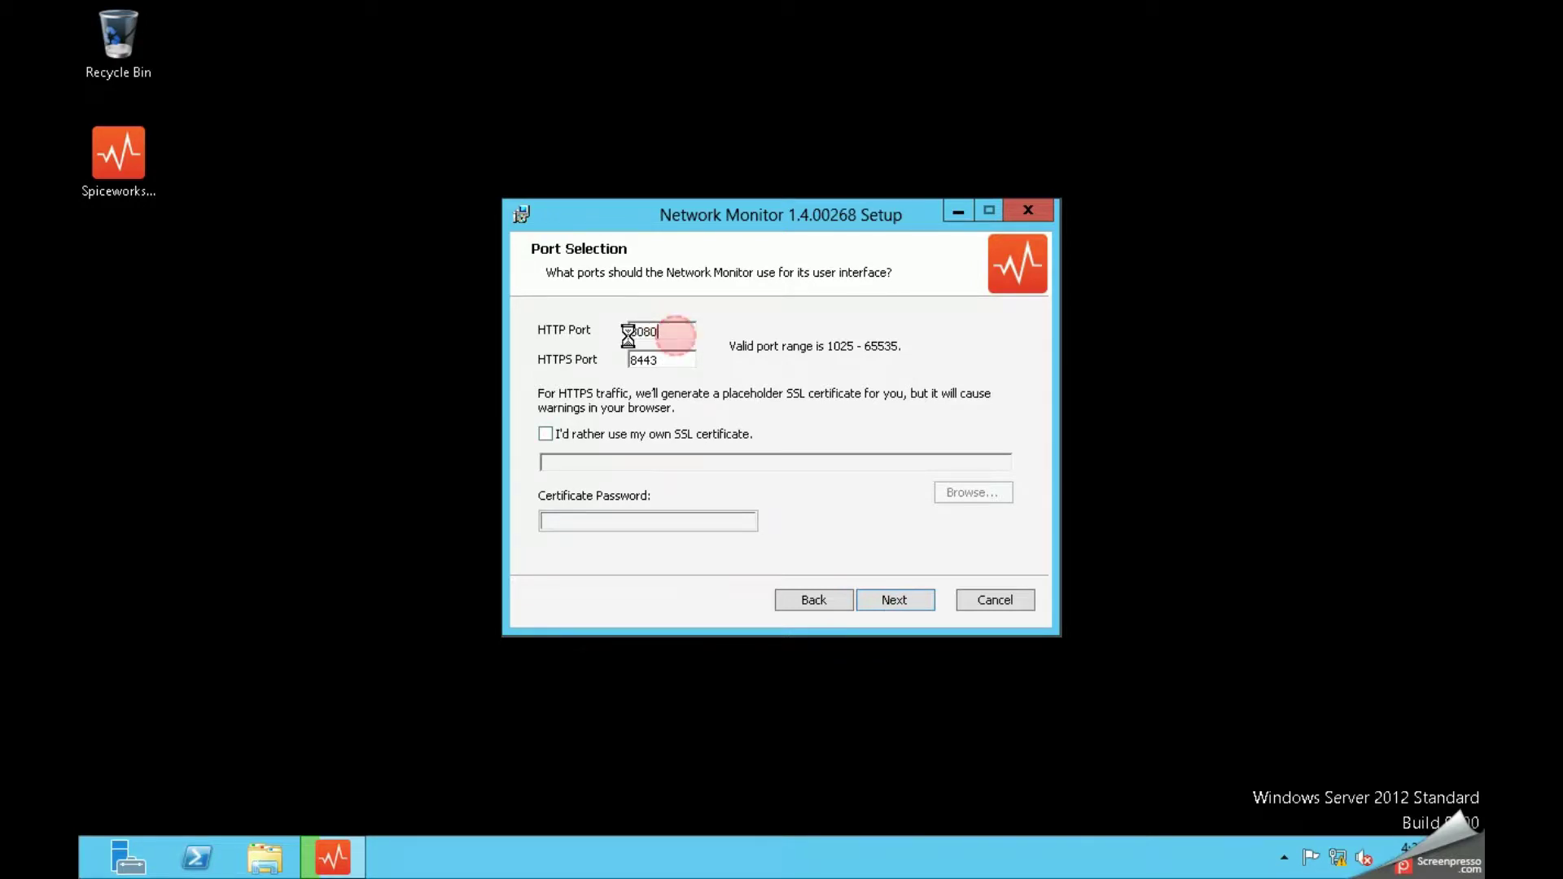
pyautogui.click(664, 363)
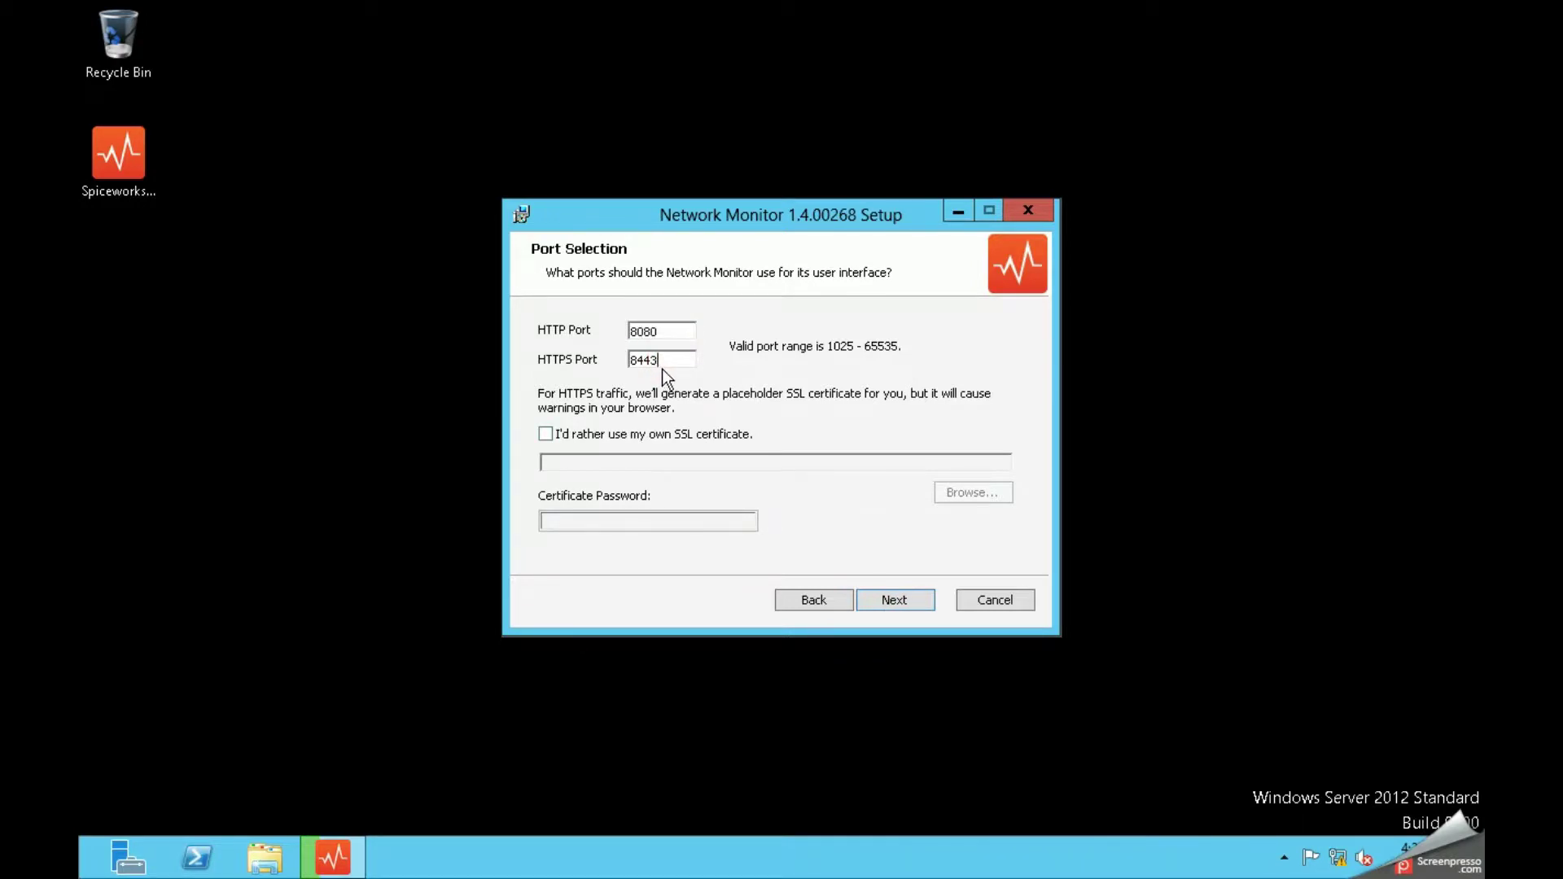
pyautogui.moveTo(665, 364); pyautogui.dragTo(606, 357)
pyautogui.moveTo(673, 334); pyautogui.dragTo(631, 332)
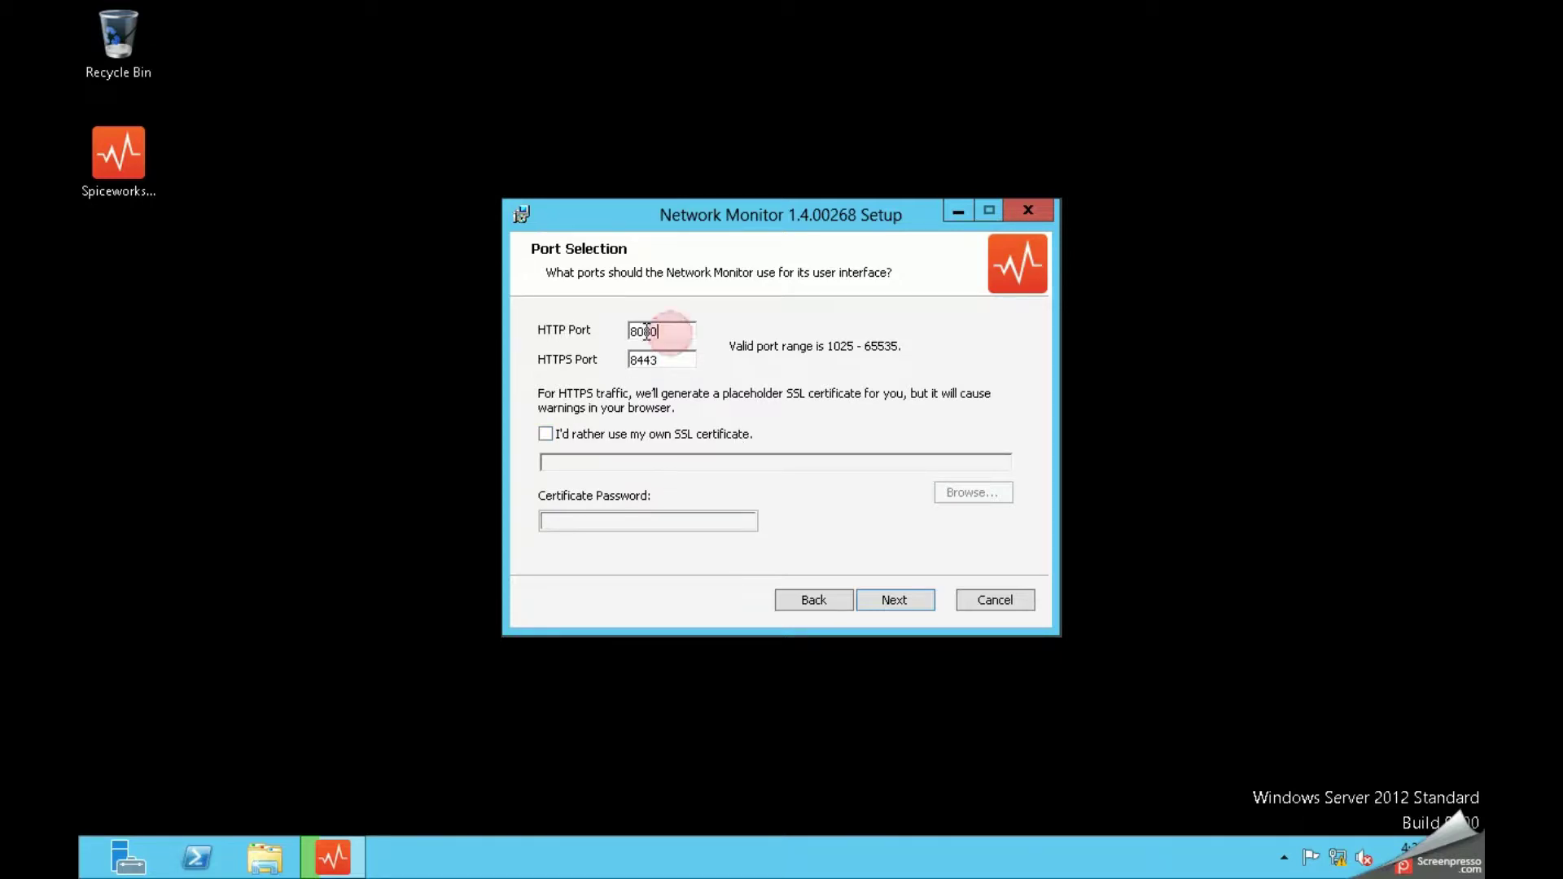
pyautogui.click(906, 603)
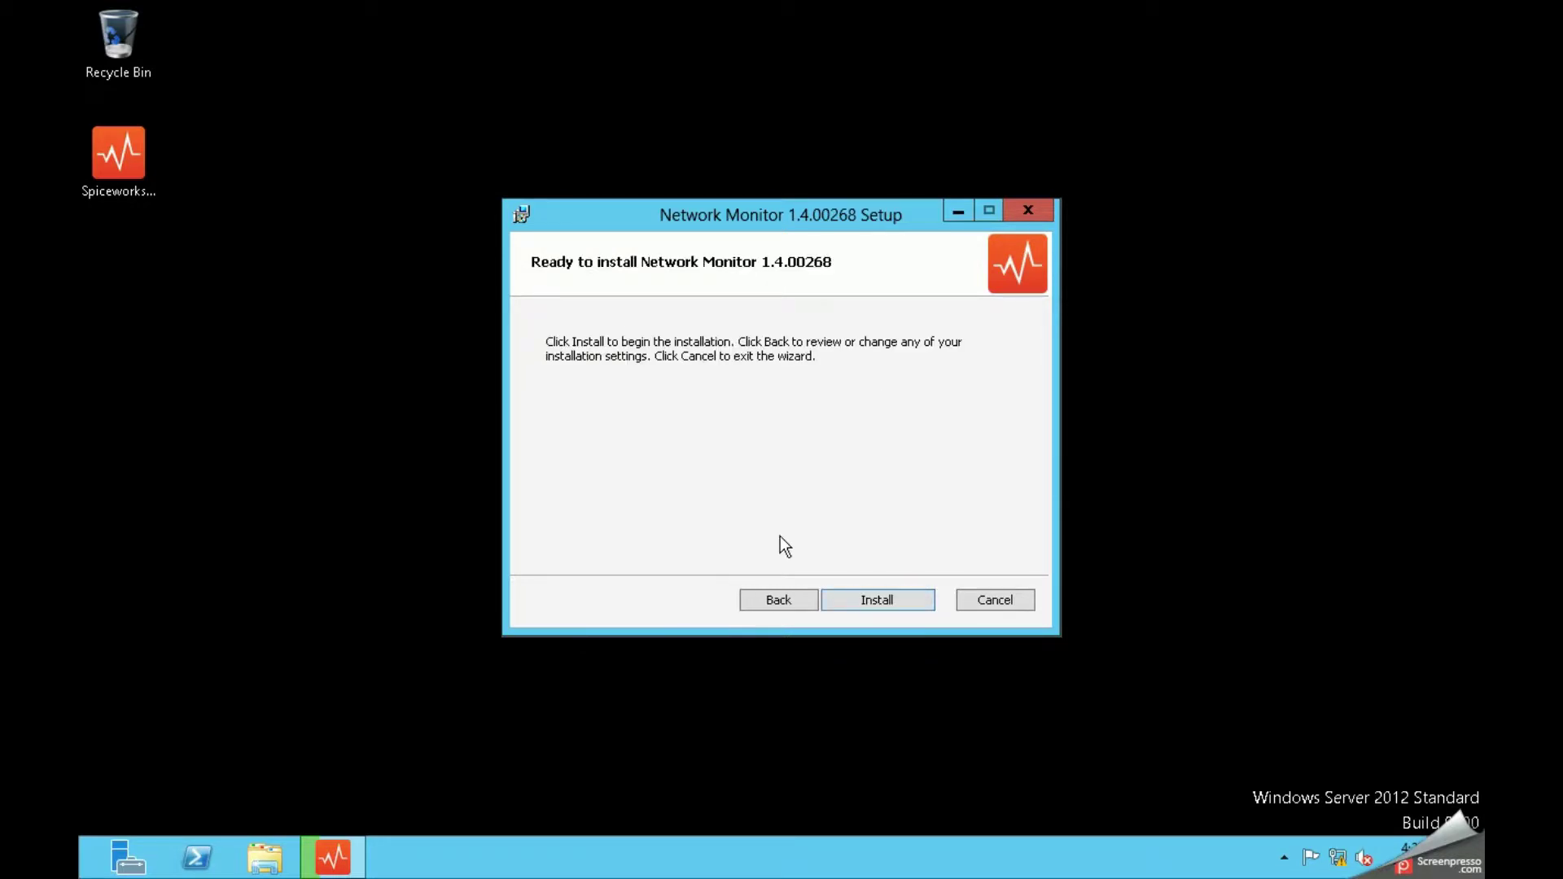
# Install Network Monitor 1.4.00268 and let its dashboard open at 192.168.0.36:8080
pyautogui.click(872, 598)
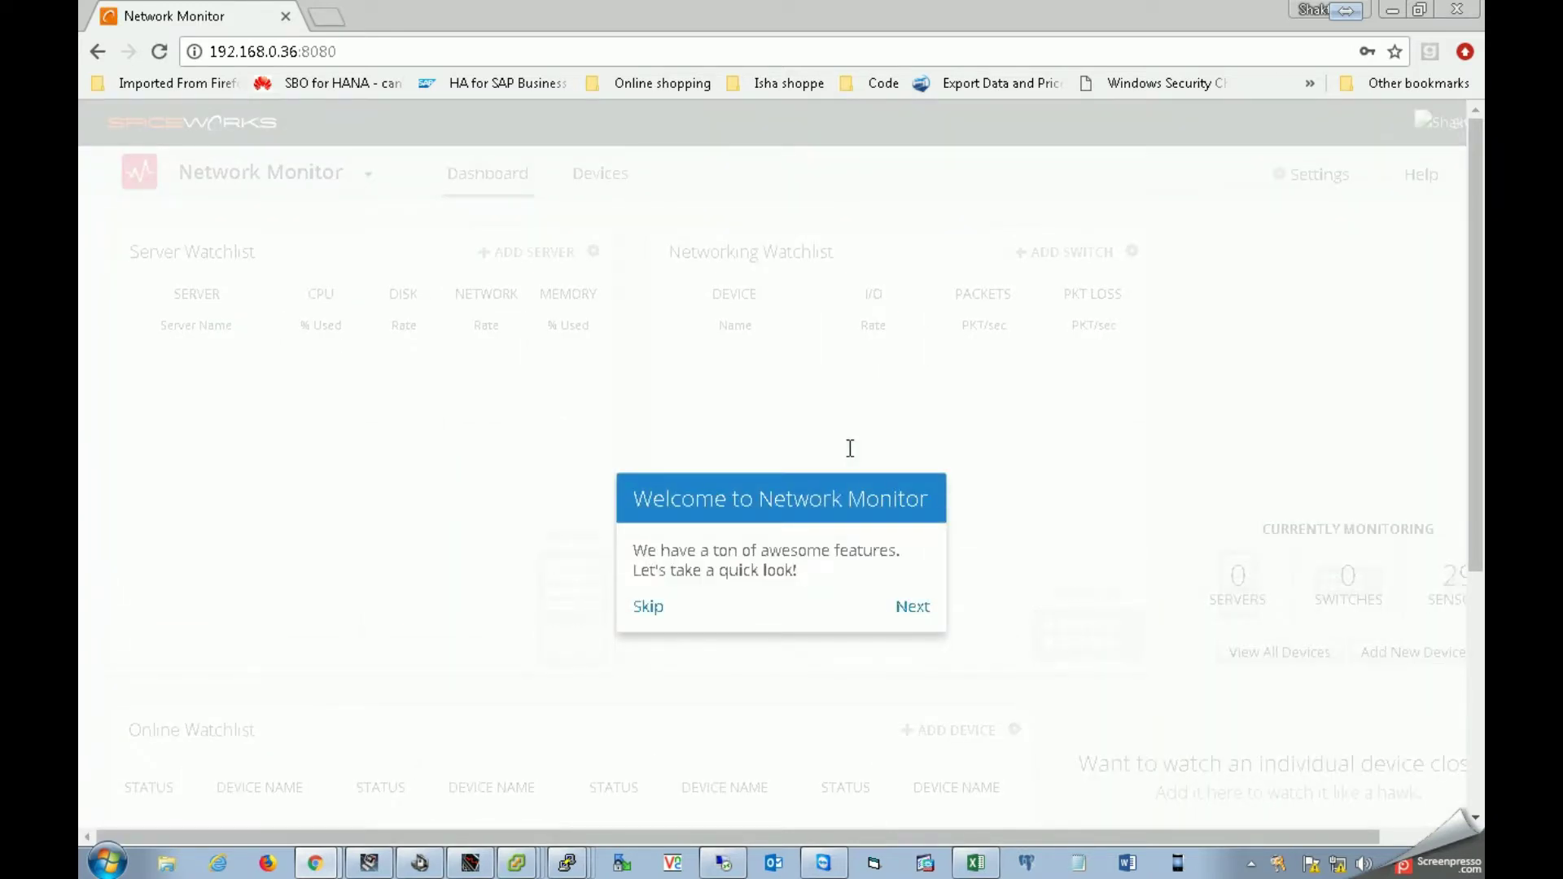
# Skip the dashboard welcome tour and start adding a server from the Server Watchlist
pyautogui.click(661, 609)
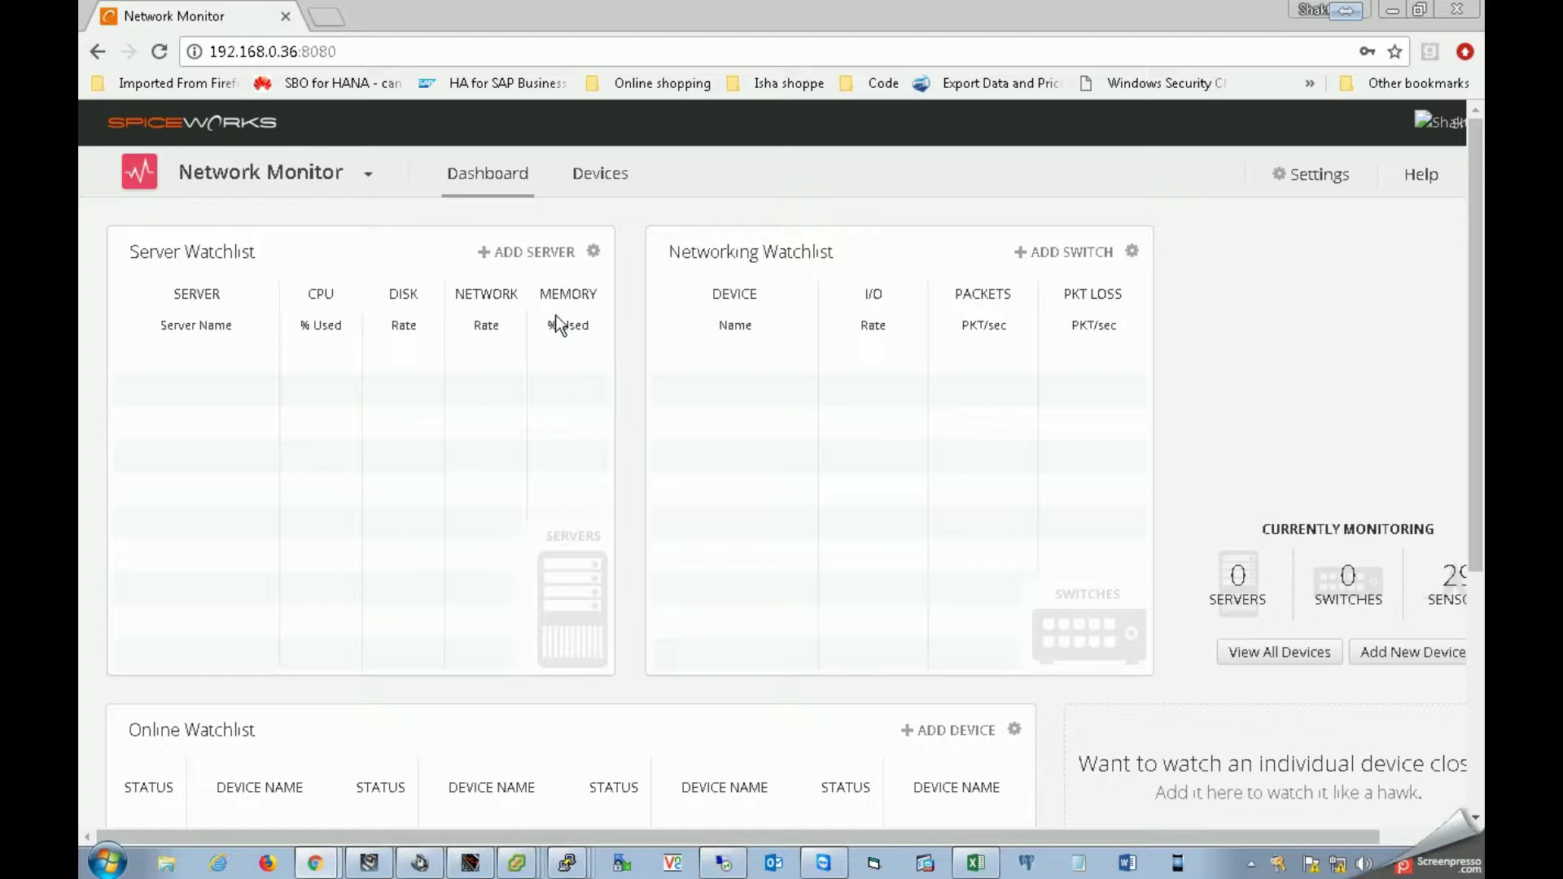
pyautogui.click(539, 254)
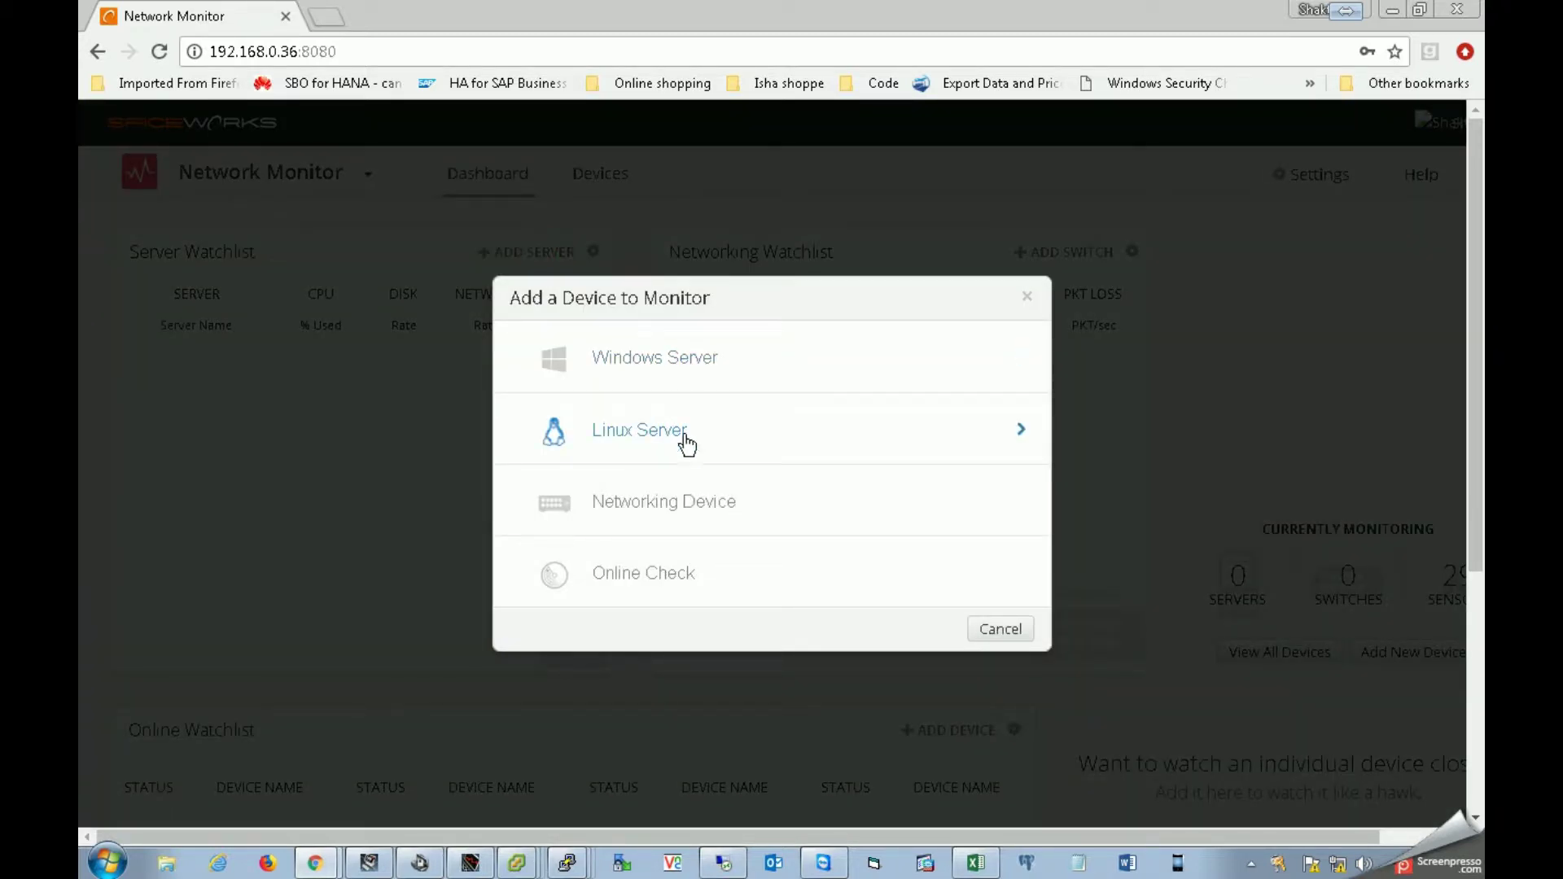
# Preview the Networking Device and Online Check forms, including the check type list
pyautogui.click(693, 496)
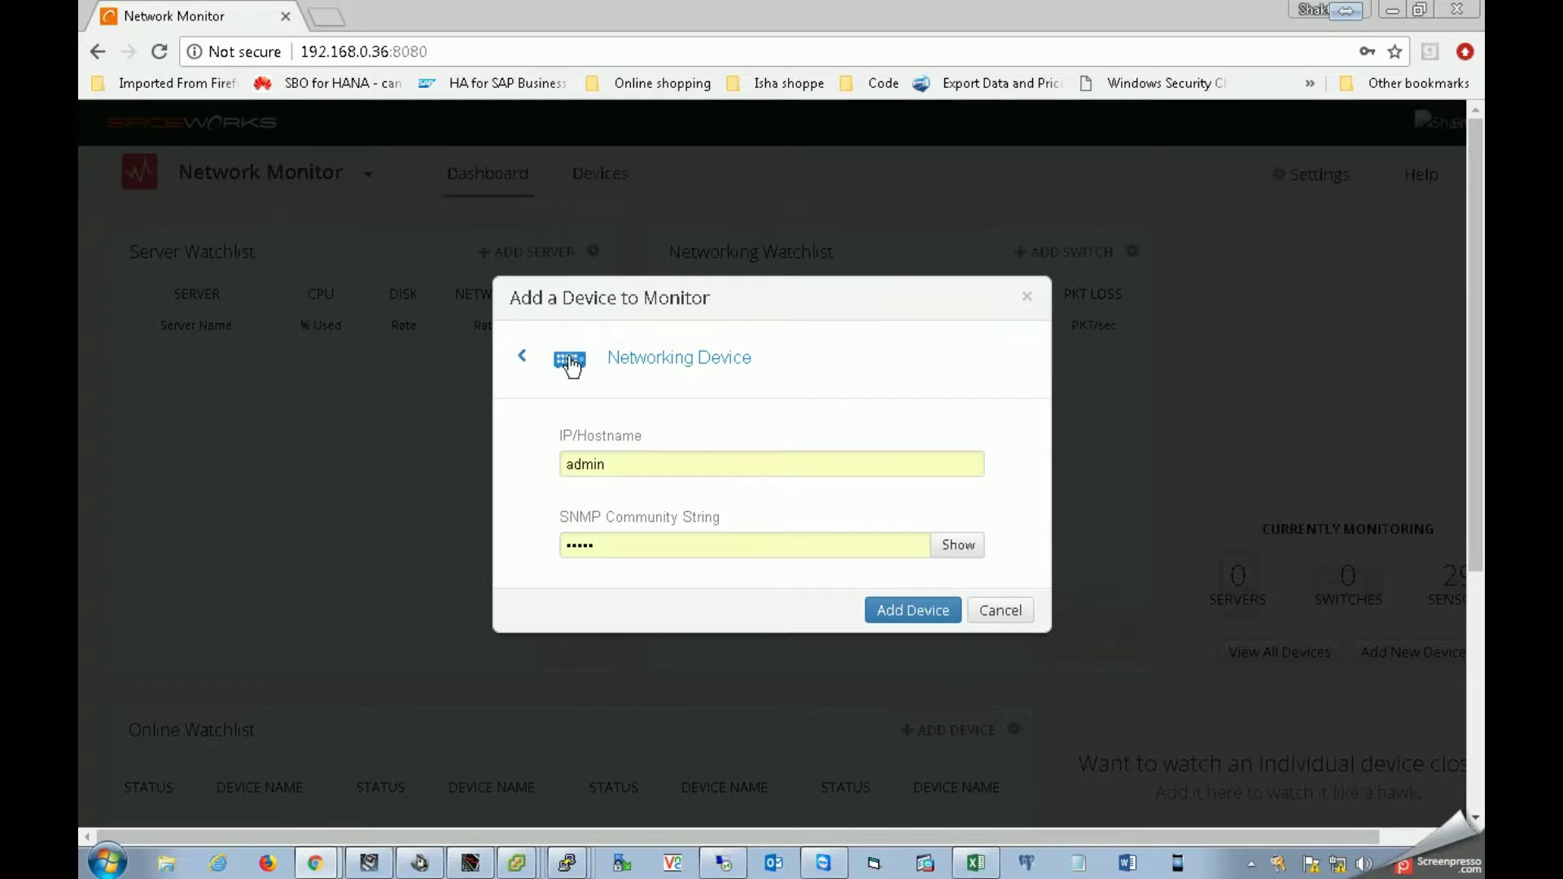
pyautogui.click(522, 355)
pyautogui.click(652, 576)
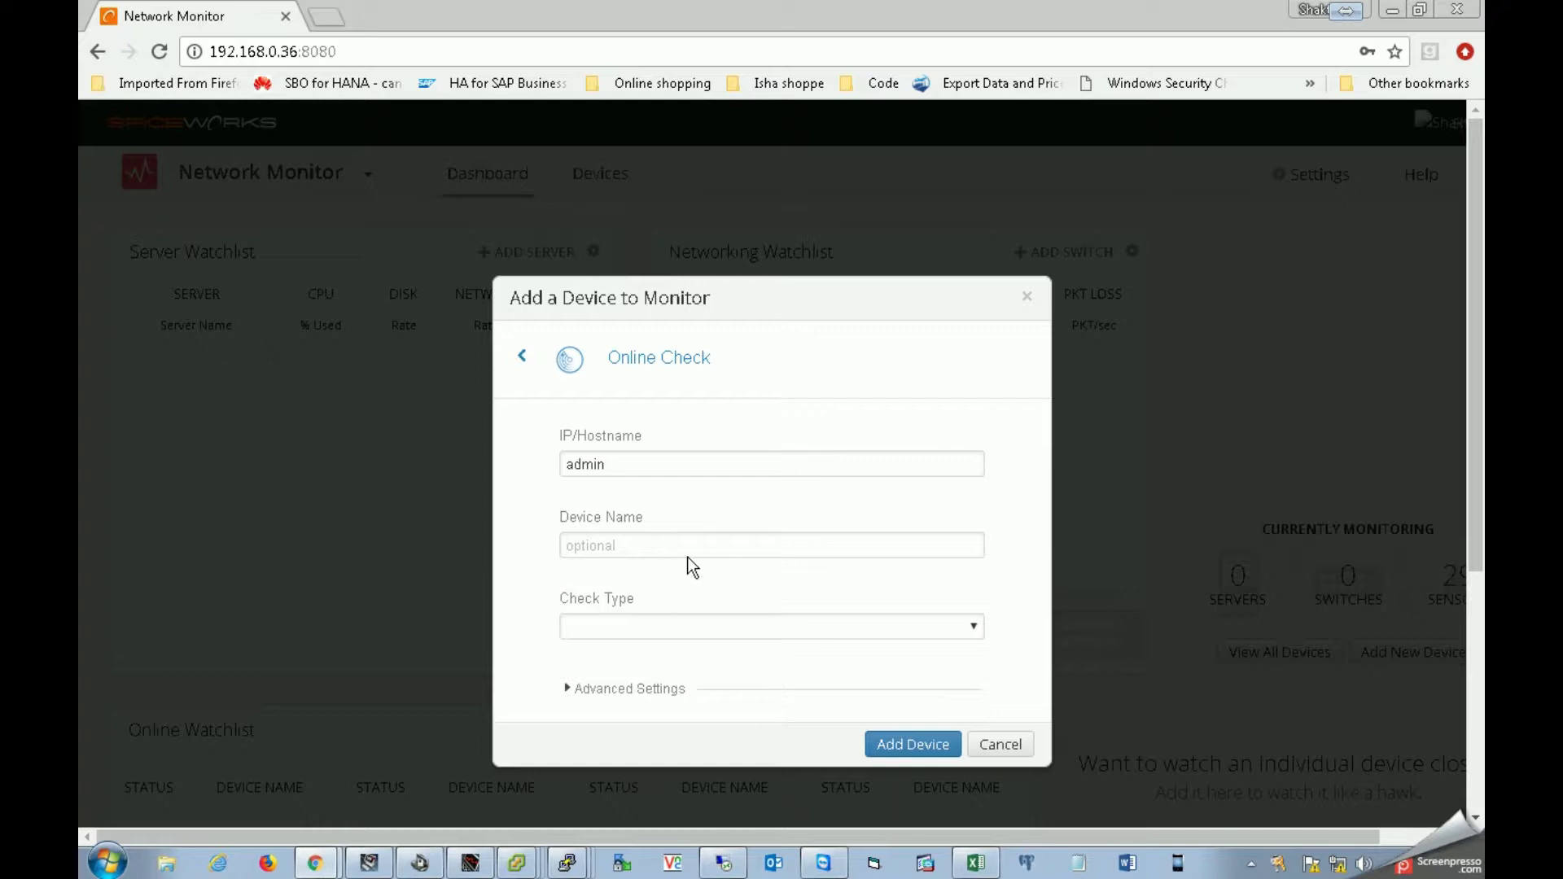
pyautogui.doubleClick(627, 464)
pyautogui.click(588, 539)
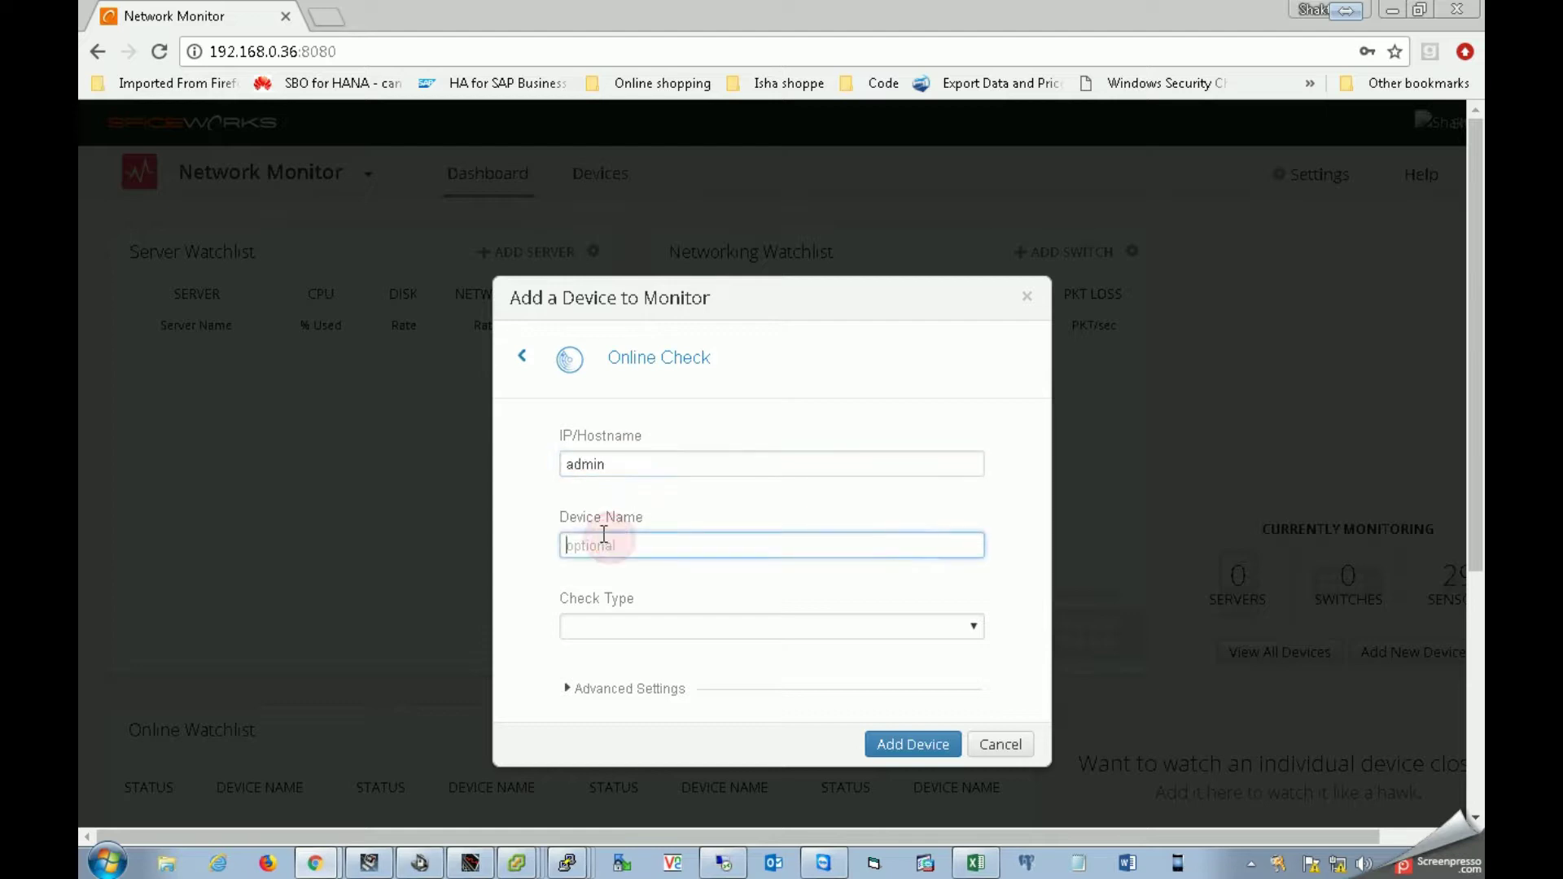
pyautogui.click(648, 617)
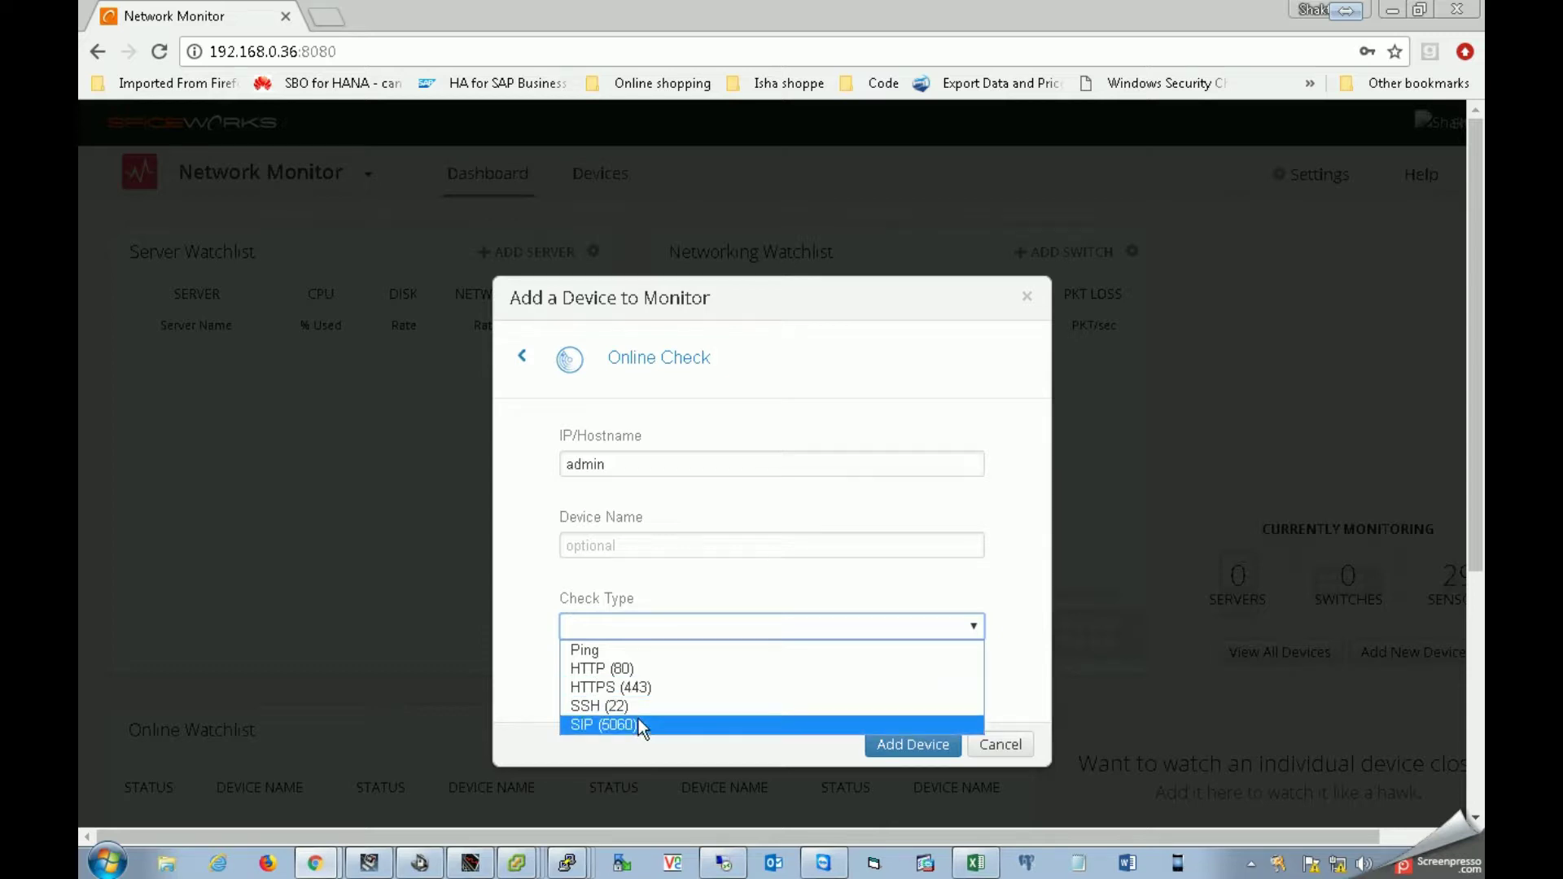
pyautogui.click(654, 679)
# Review Advanced Settings (2500 timeout, poll frequency), then return to the device type choices
pyautogui.click(654, 679)
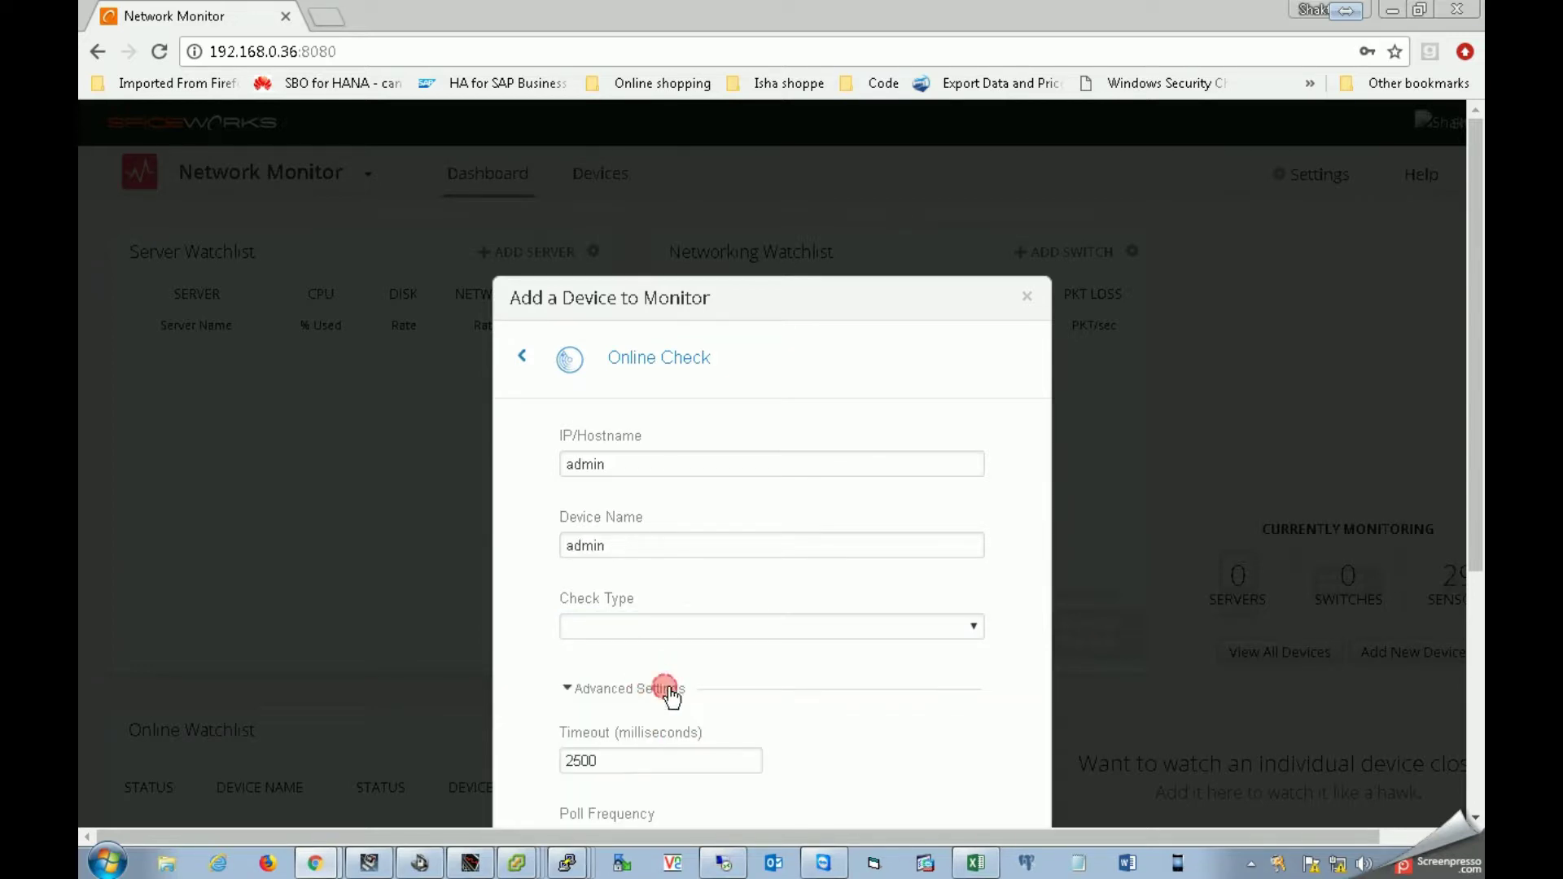
pyautogui.scroll(-4, 805, 539)
pyautogui.moveTo(632, 432); pyautogui.dragTo(544, 440)
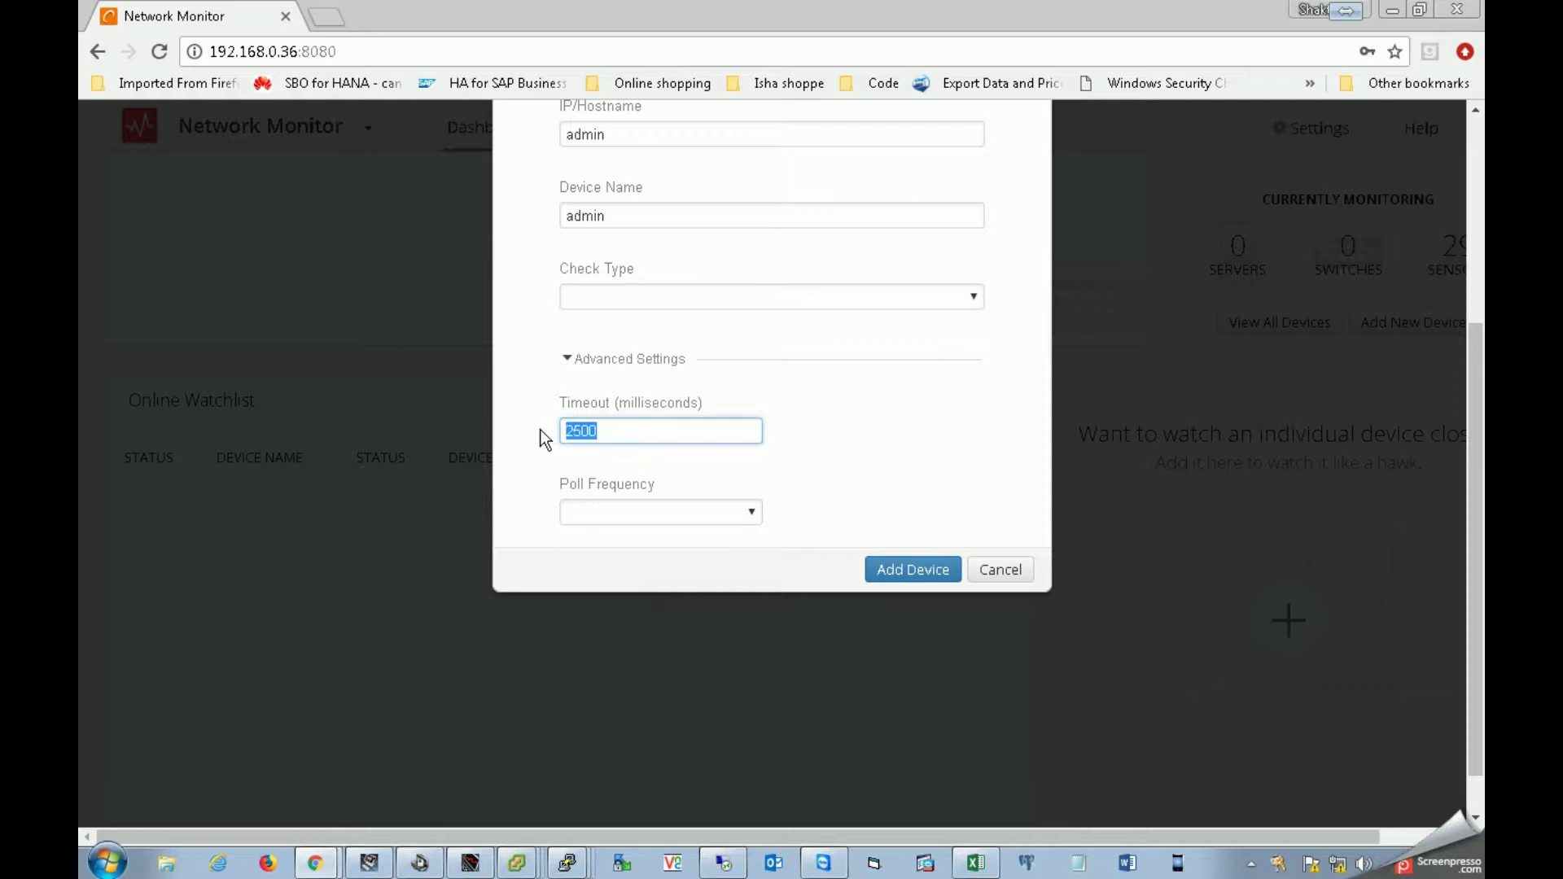
pyautogui.click(750, 512)
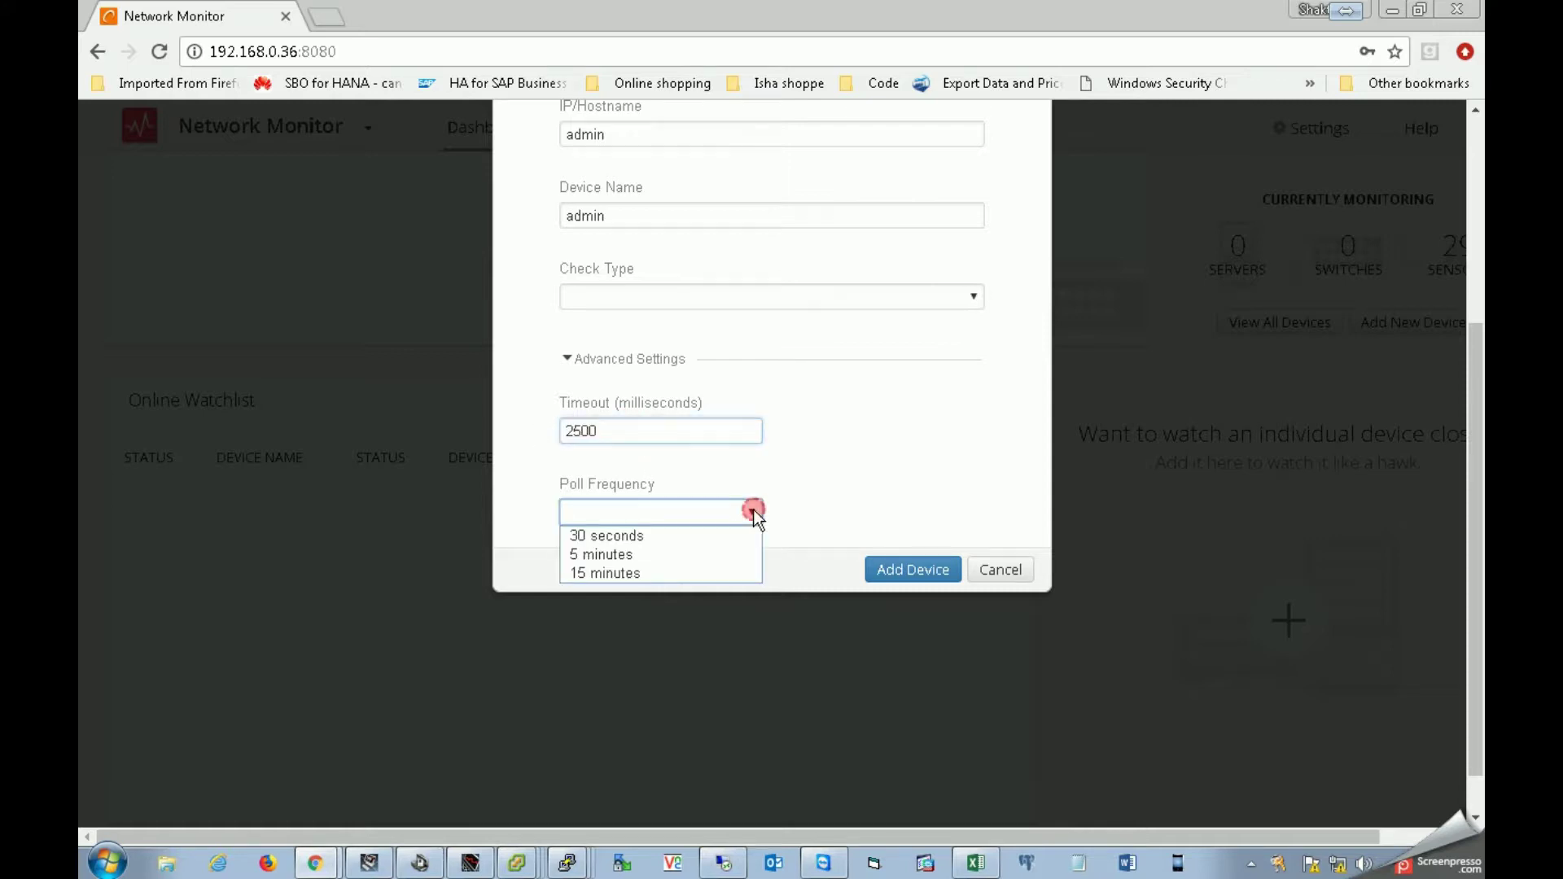
pyautogui.click(814, 533)
pyautogui.scroll(4, 863, 456)
pyautogui.scroll(-2, 602, 391)
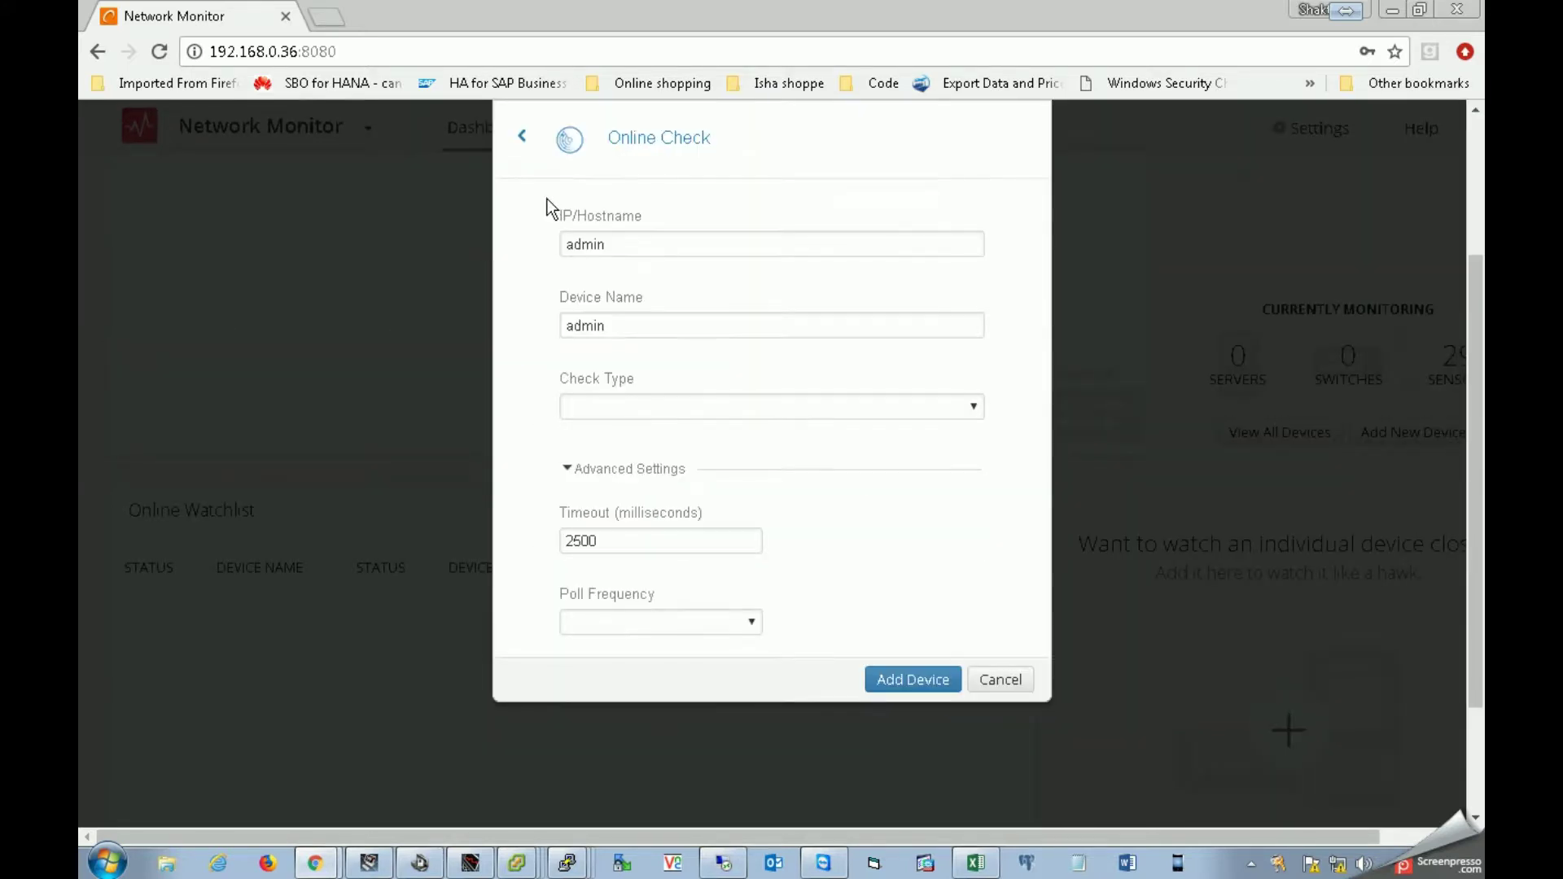
pyautogui.scroll(3, 505, 423)
pyautogui.click(519, 359)
# Choose Windows Server and enter 192.168.0.1 as its address
pyautogui.click(670, 354)
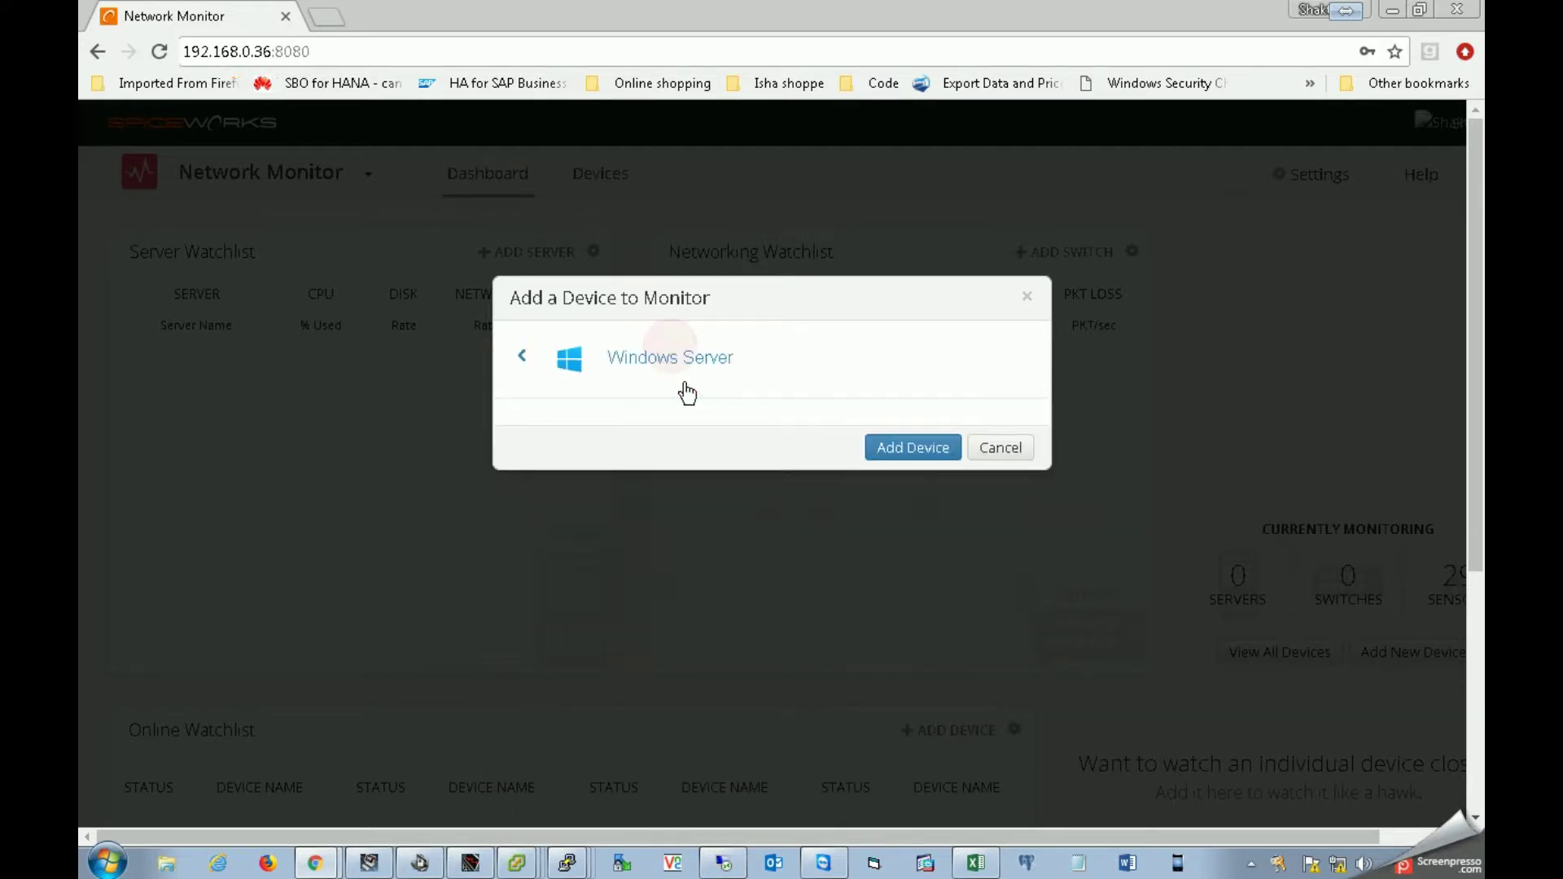
pyautogui.doubleClick(648, 460)
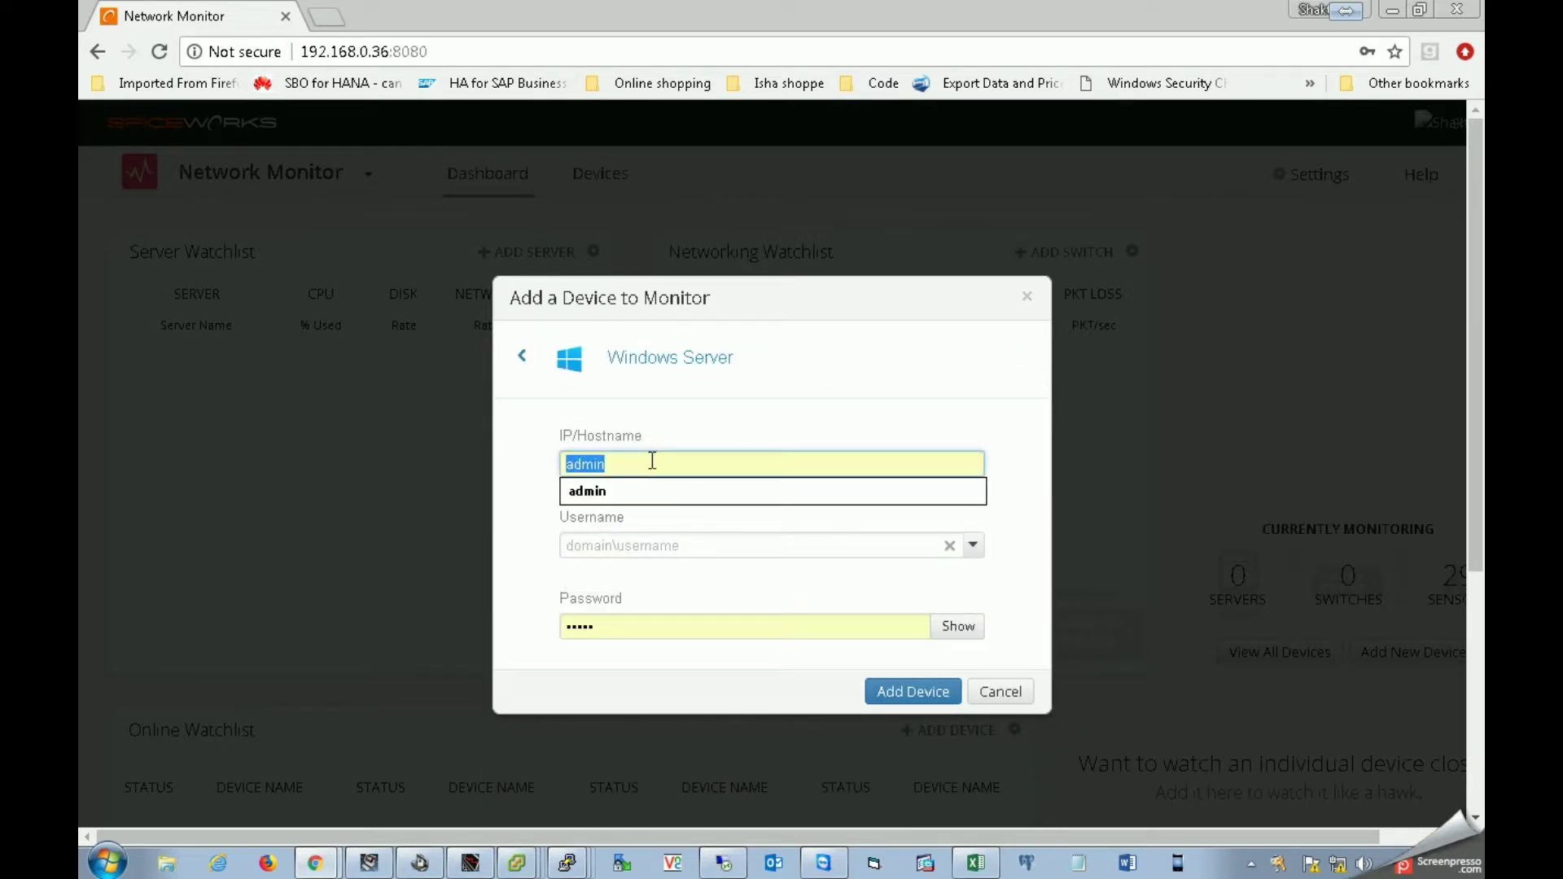
pyautogui.write('192')
pyautogui.press('BackSpace')
pyautogui.press('BackSpace')
pyautogui.write('9')
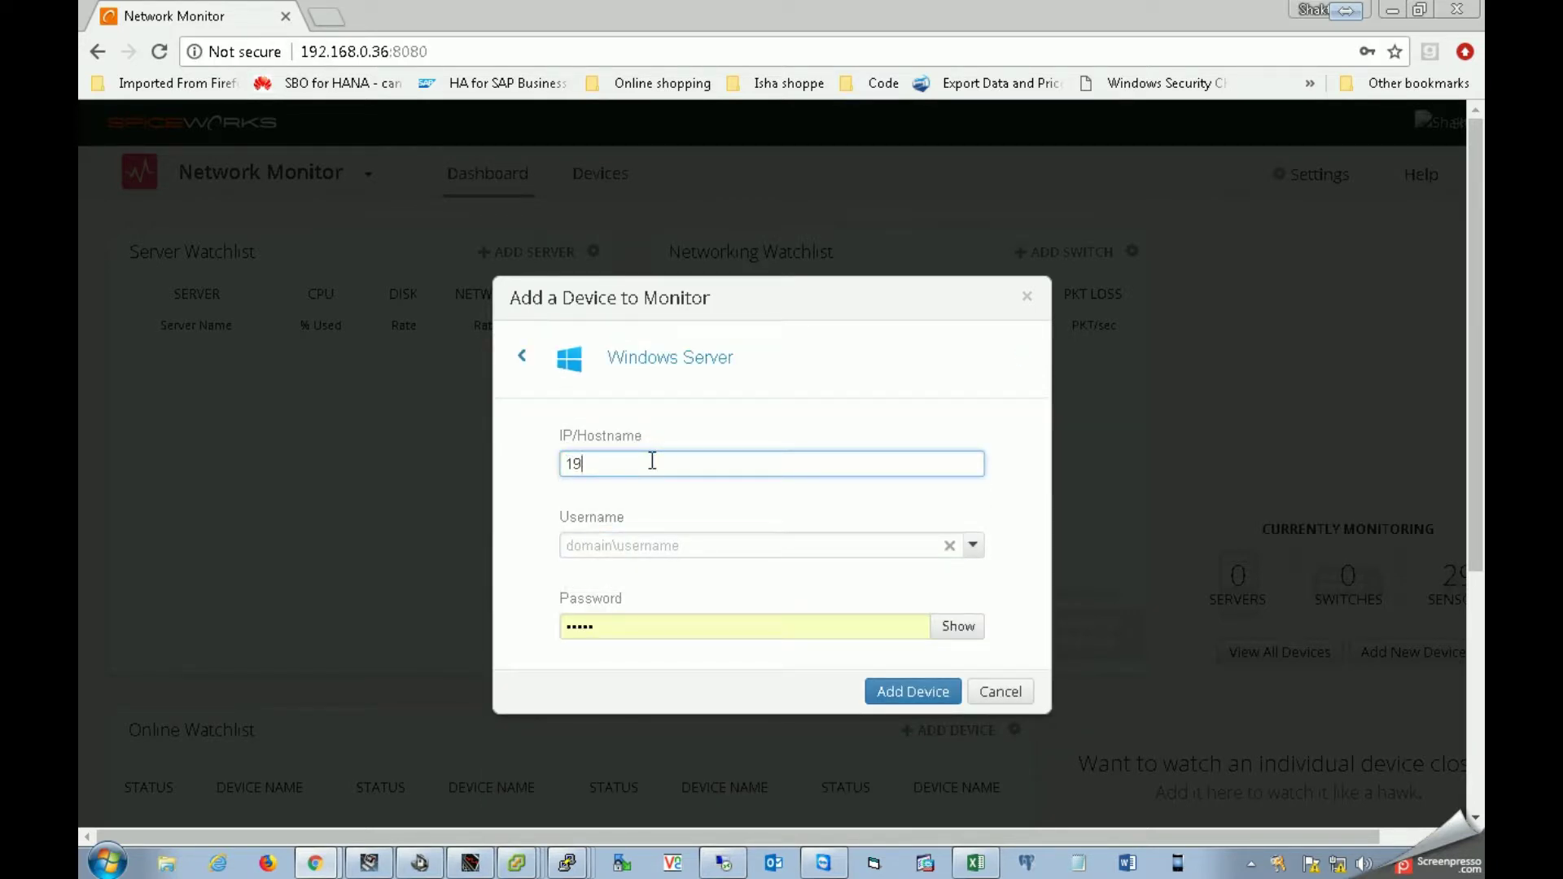
pyautogui.write('2.168.0.1')
# Enter the administrator username and its password, then add the server
pyautogui.press('Tab')
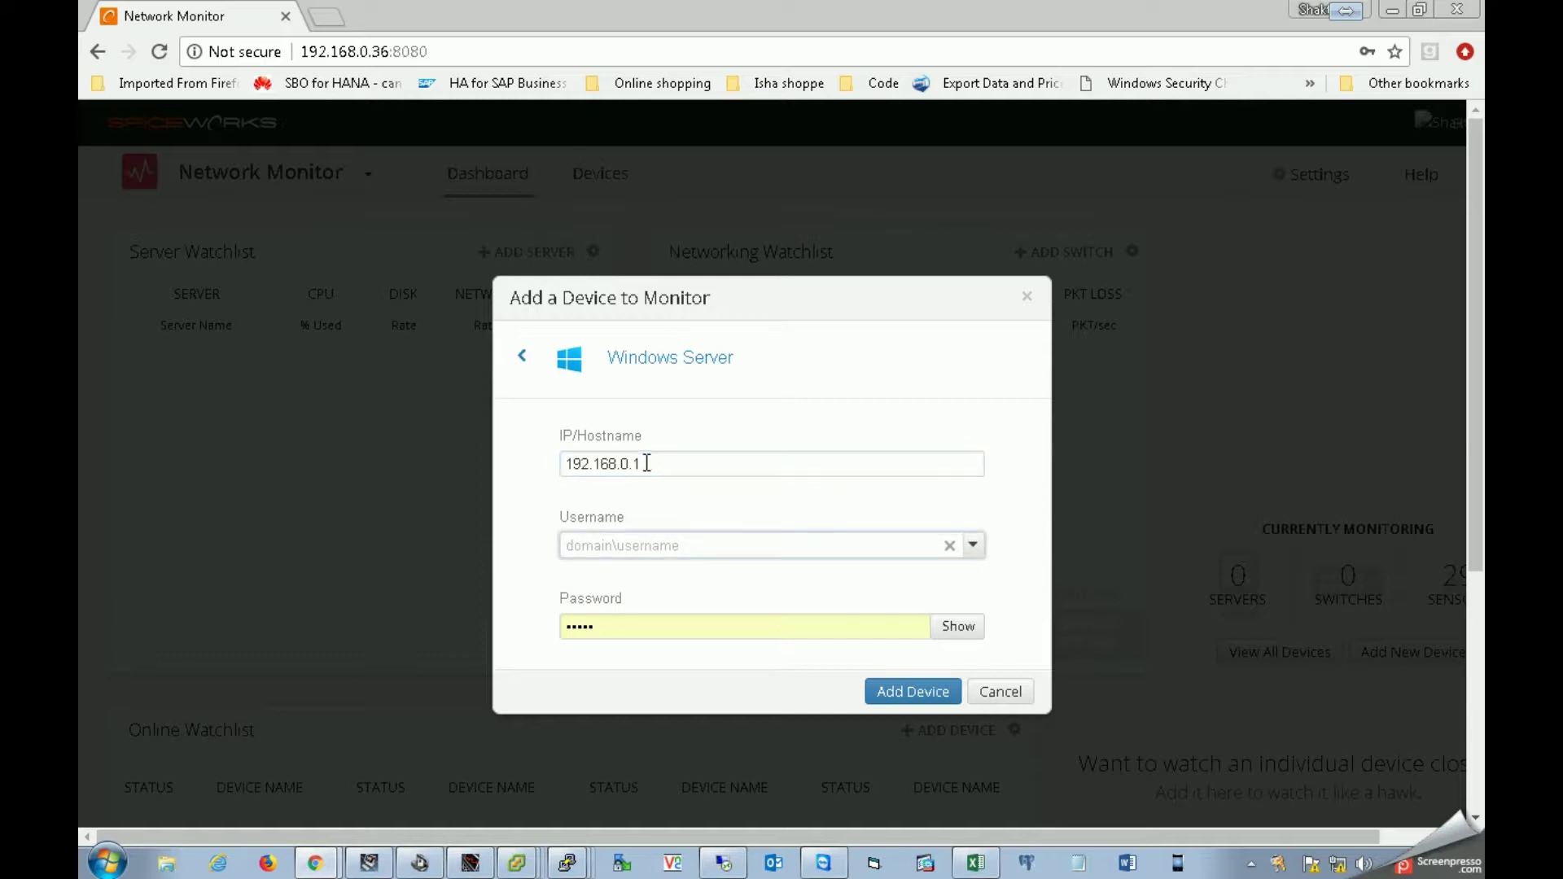
pyautogui.click(623, 544)
pyautogui.write('admini')
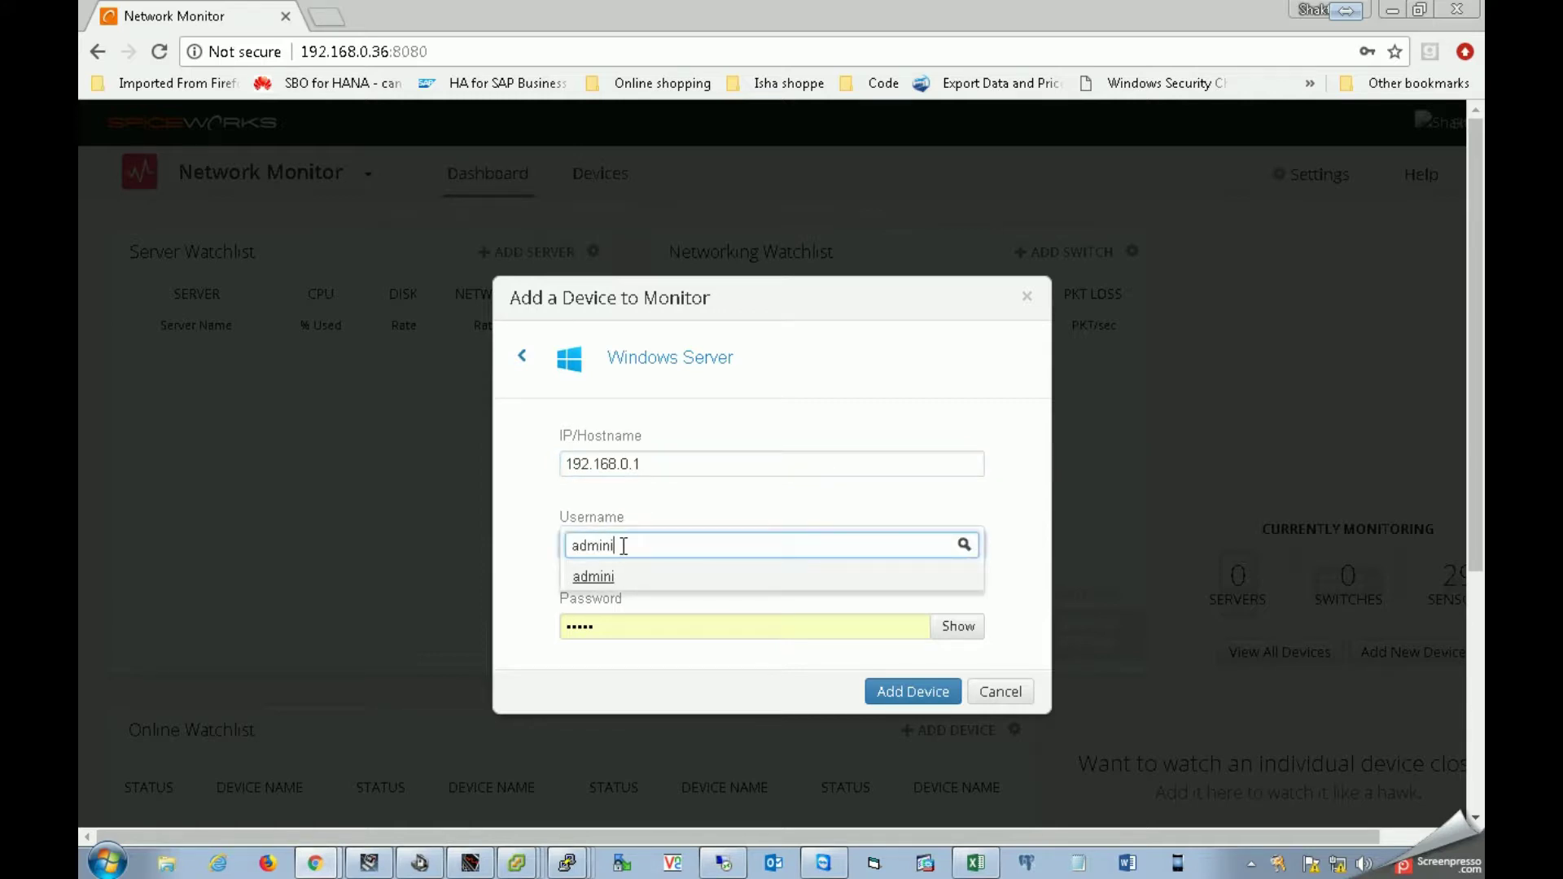
pyautogui.write('strator')
pyautogui.press('Tab')
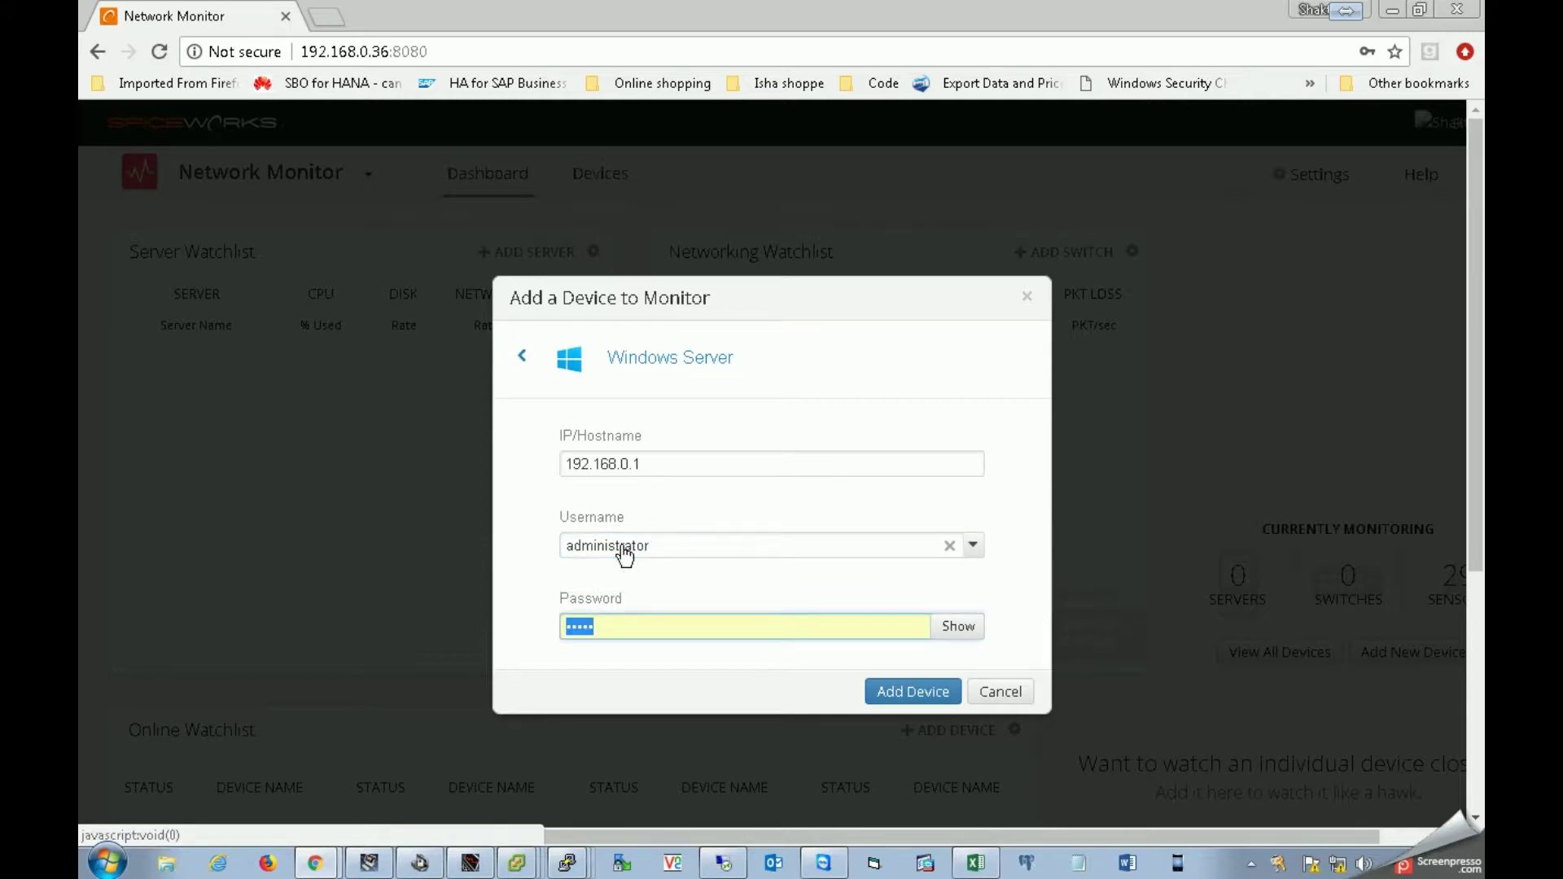
pyautogui.write('********')
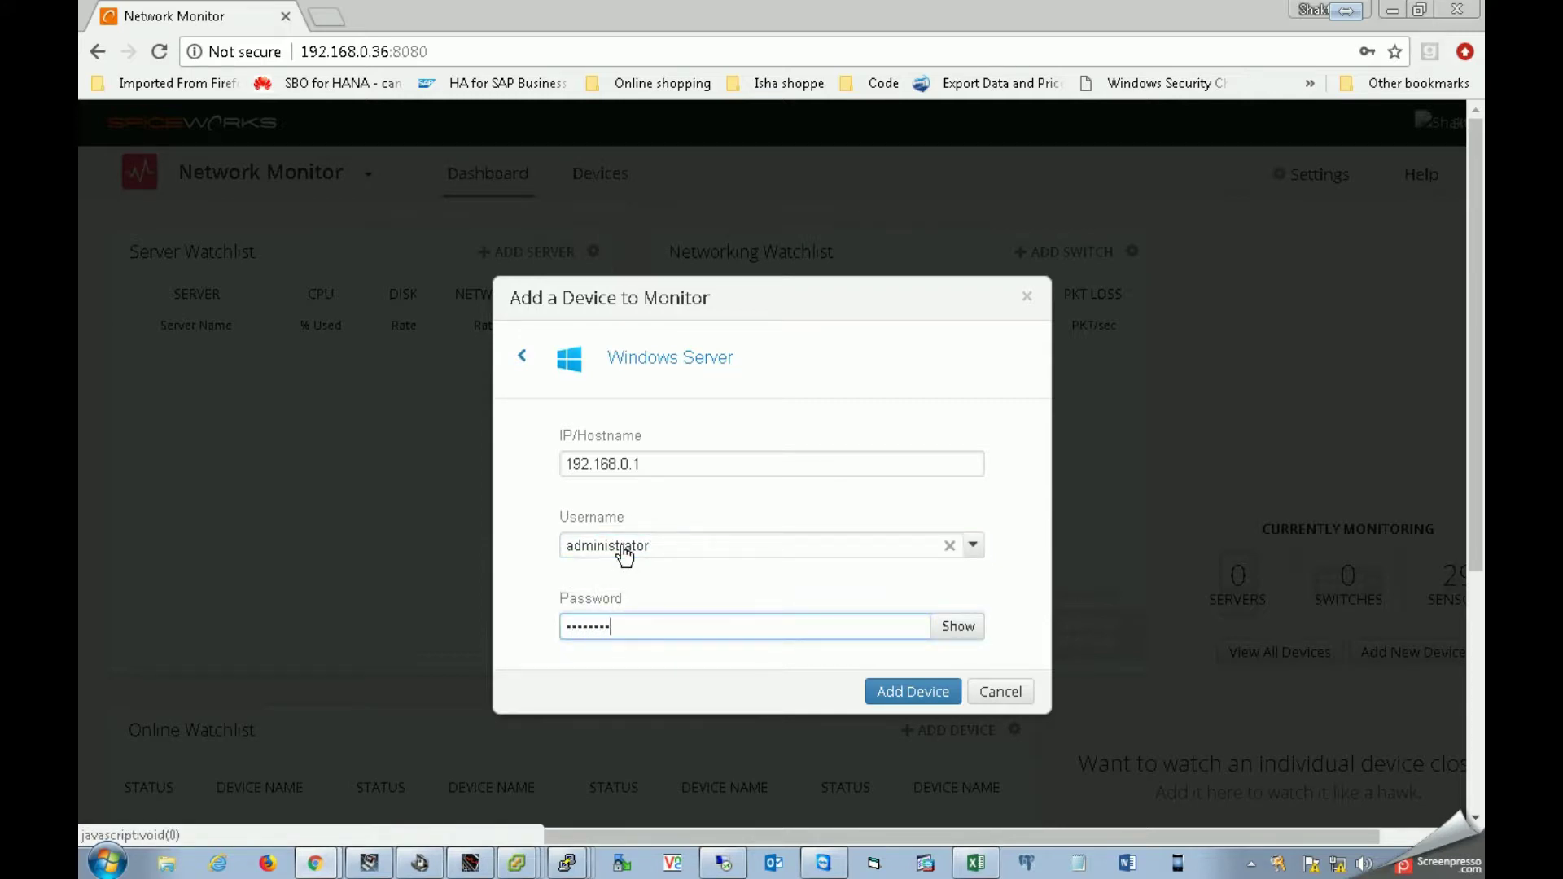
pyautogui.scroll(-3, 704, 515)
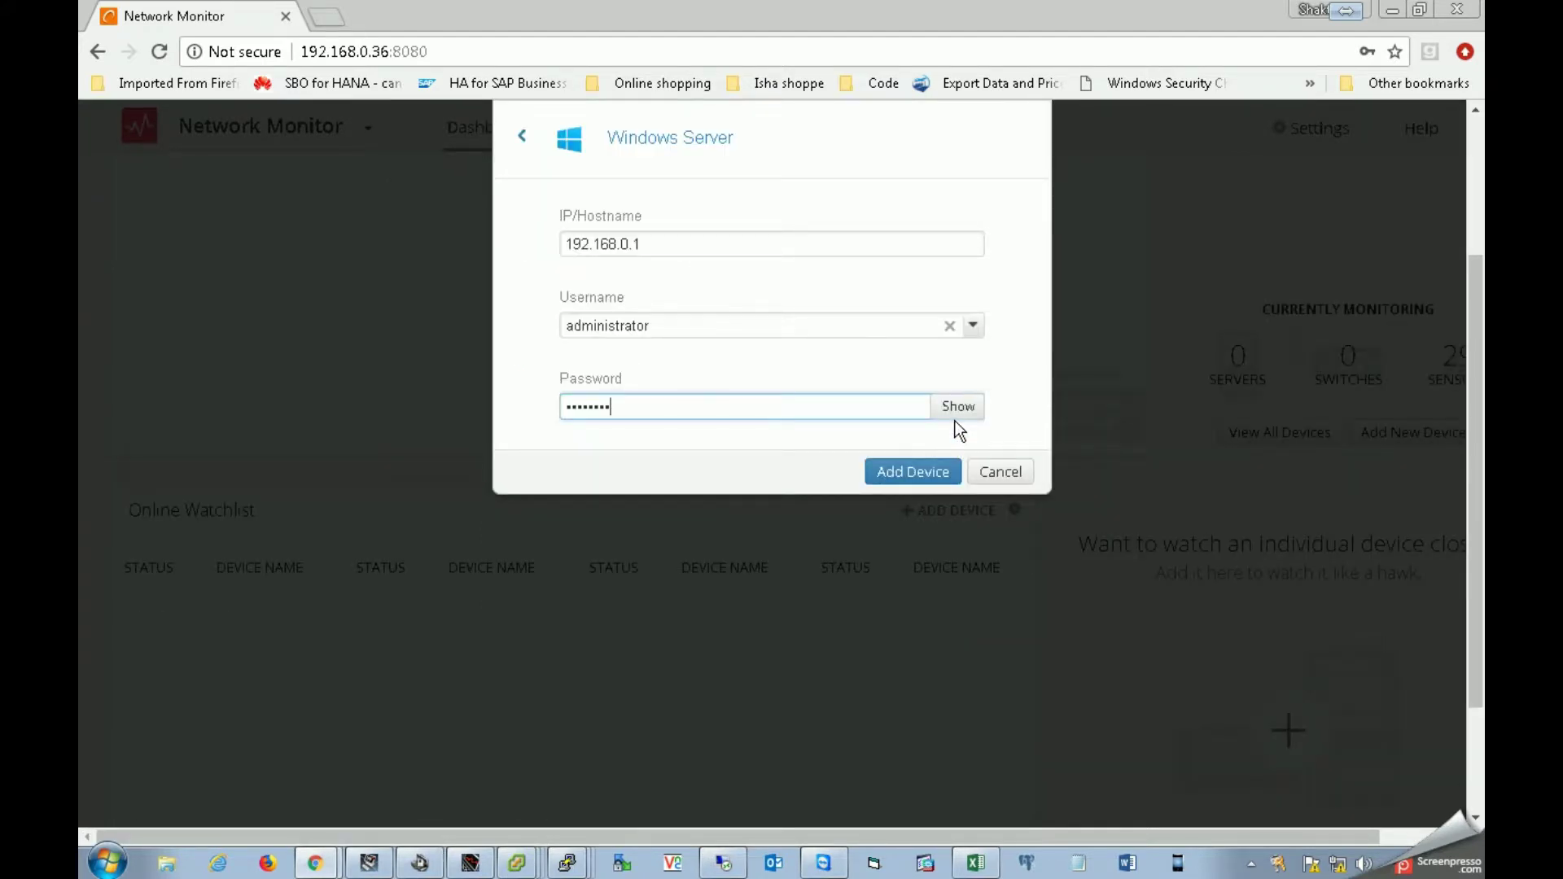
pyautogui.scroll(2, 740, 408)
pyautogui.click(921, 583)
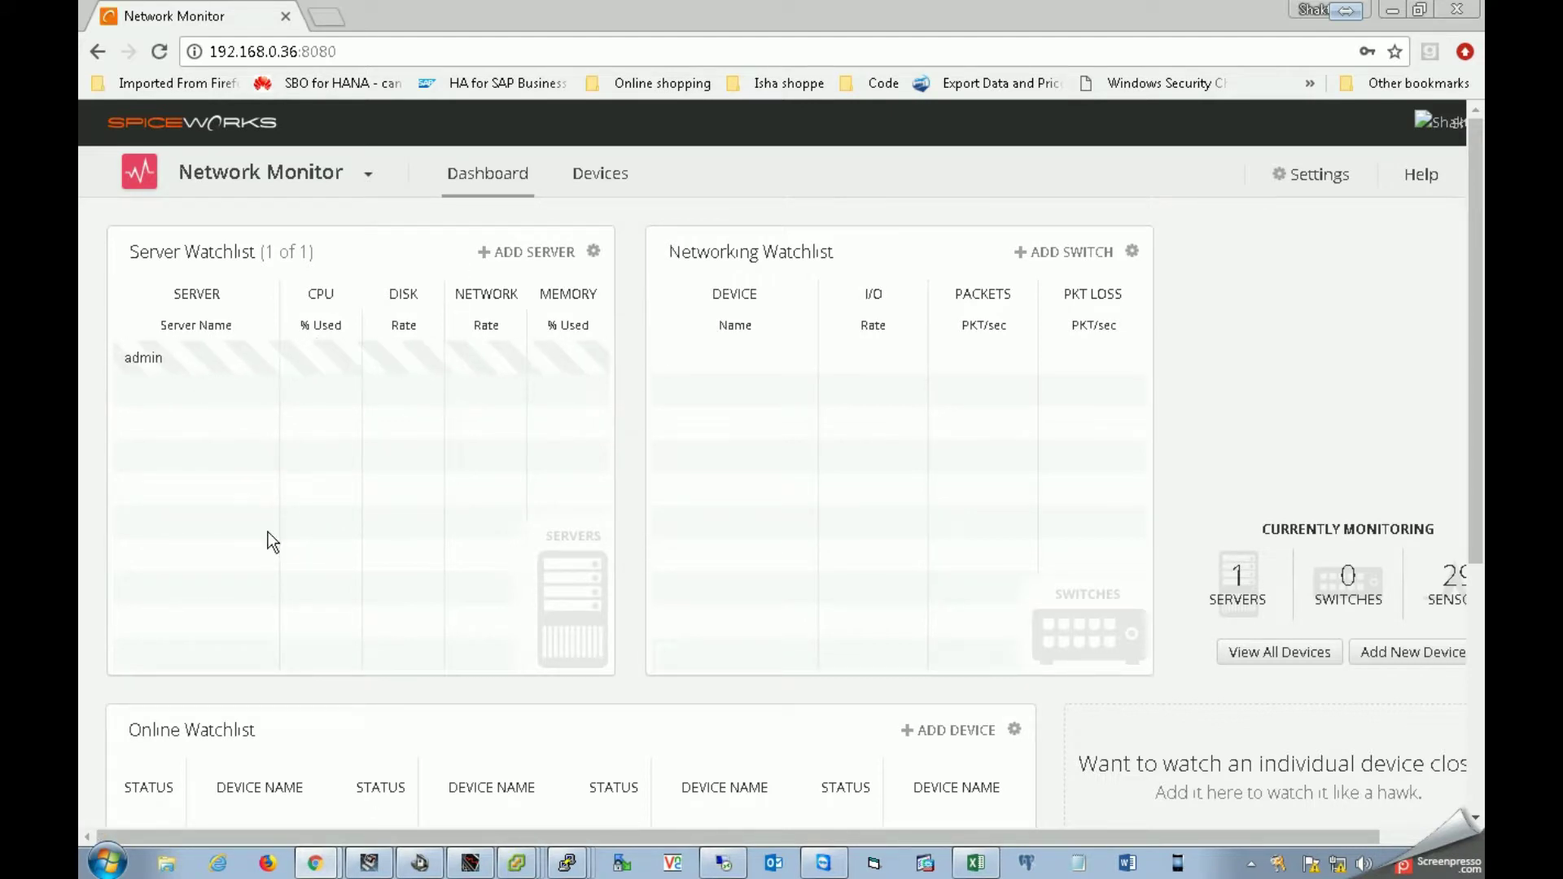
# Open the admin server's device page from the Server Watchlist, closing the stray extra tab
pyautogui.click(155, 359)
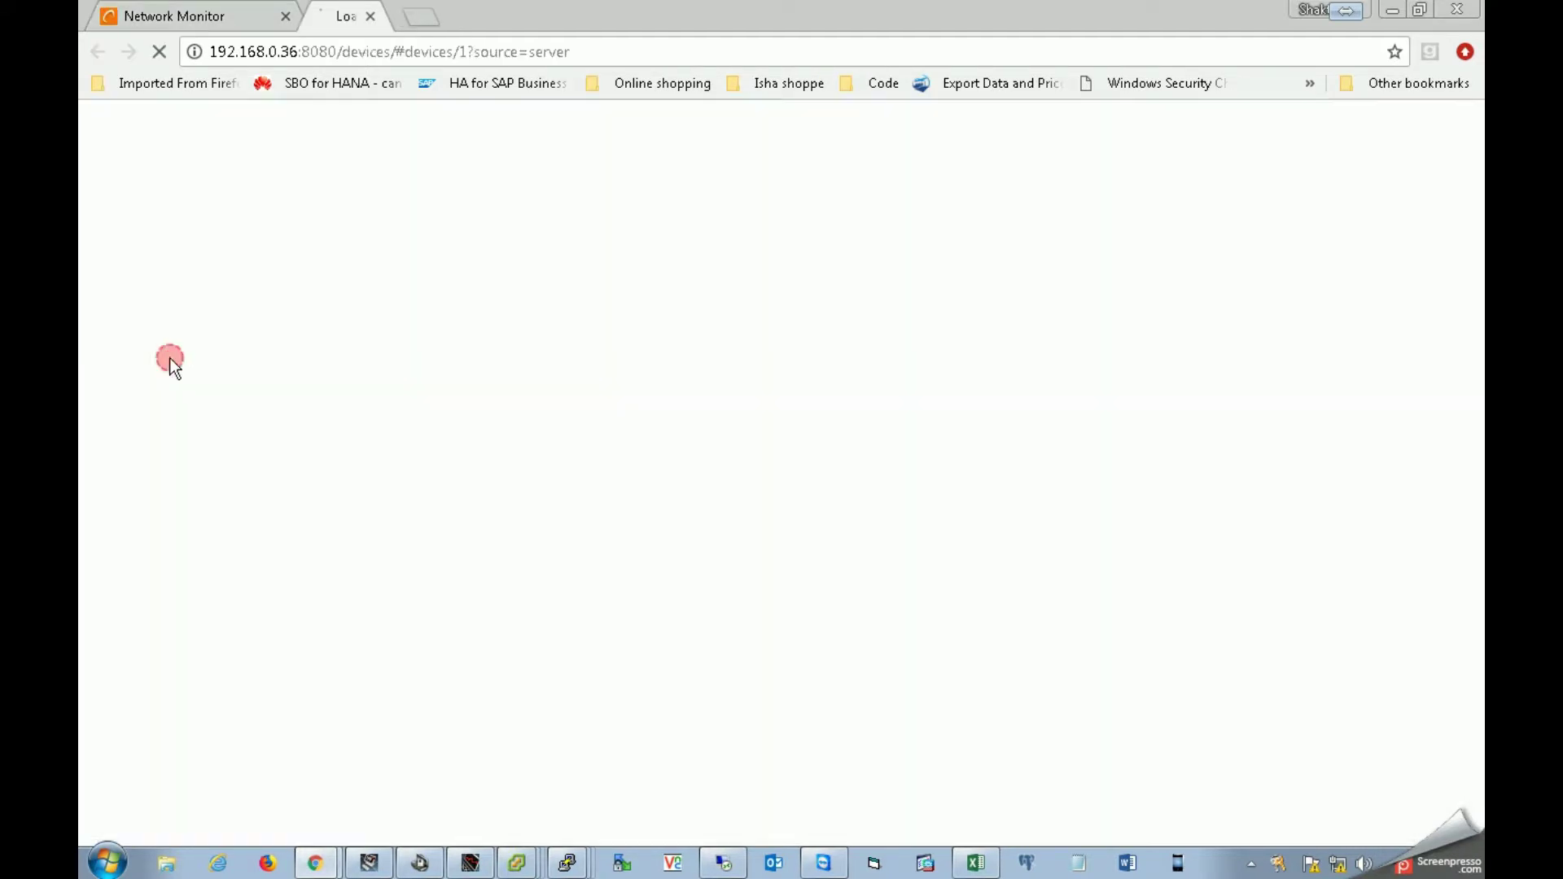
pyautogui.middleClick(337, 32)
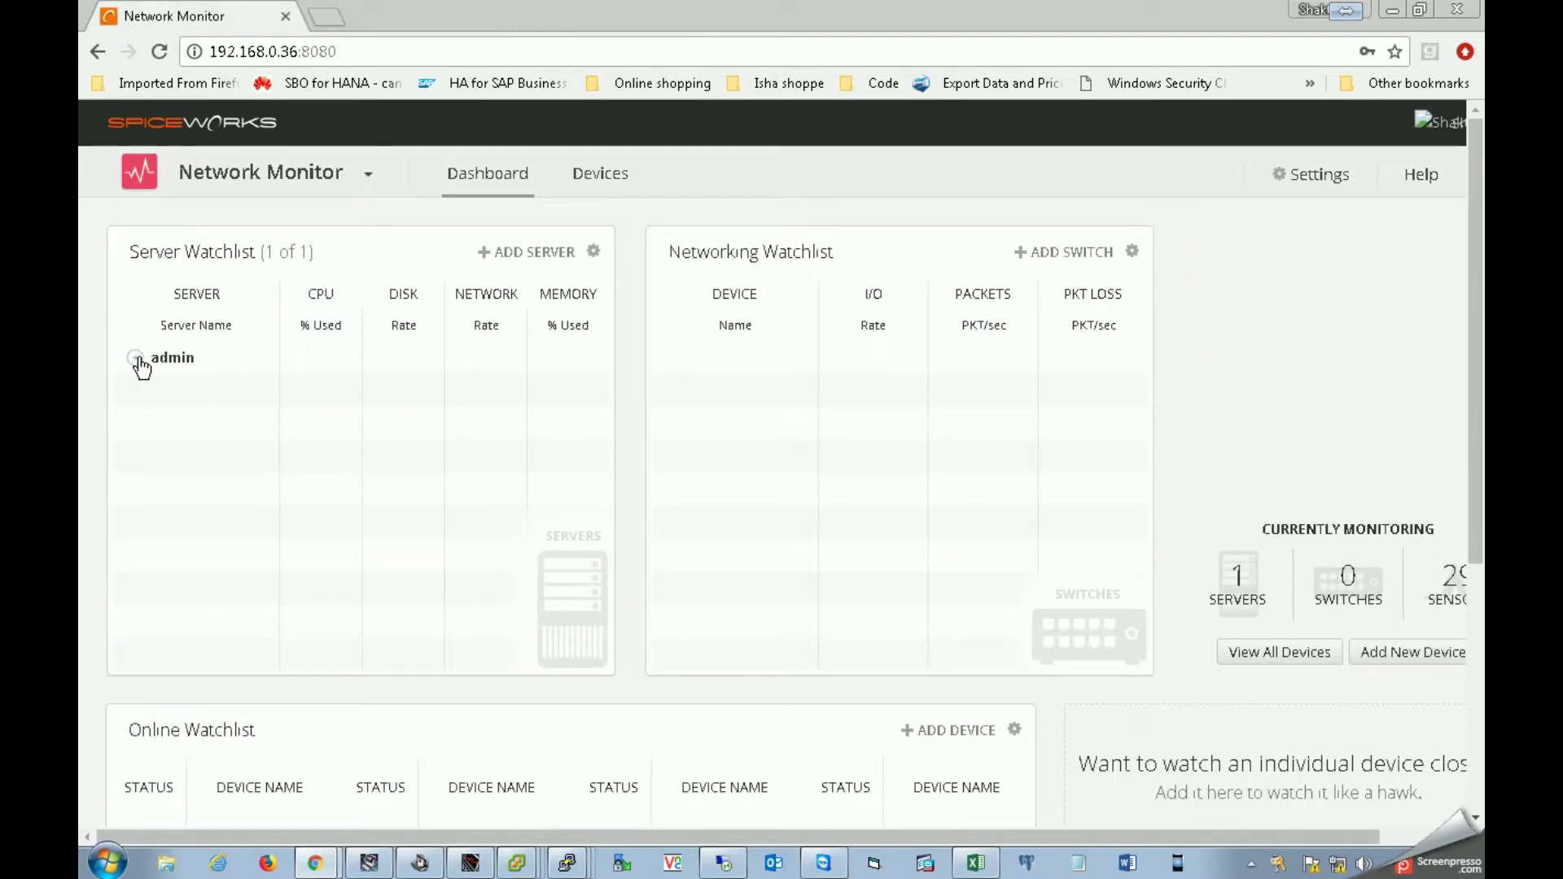
pyautogui.click(138, 359)
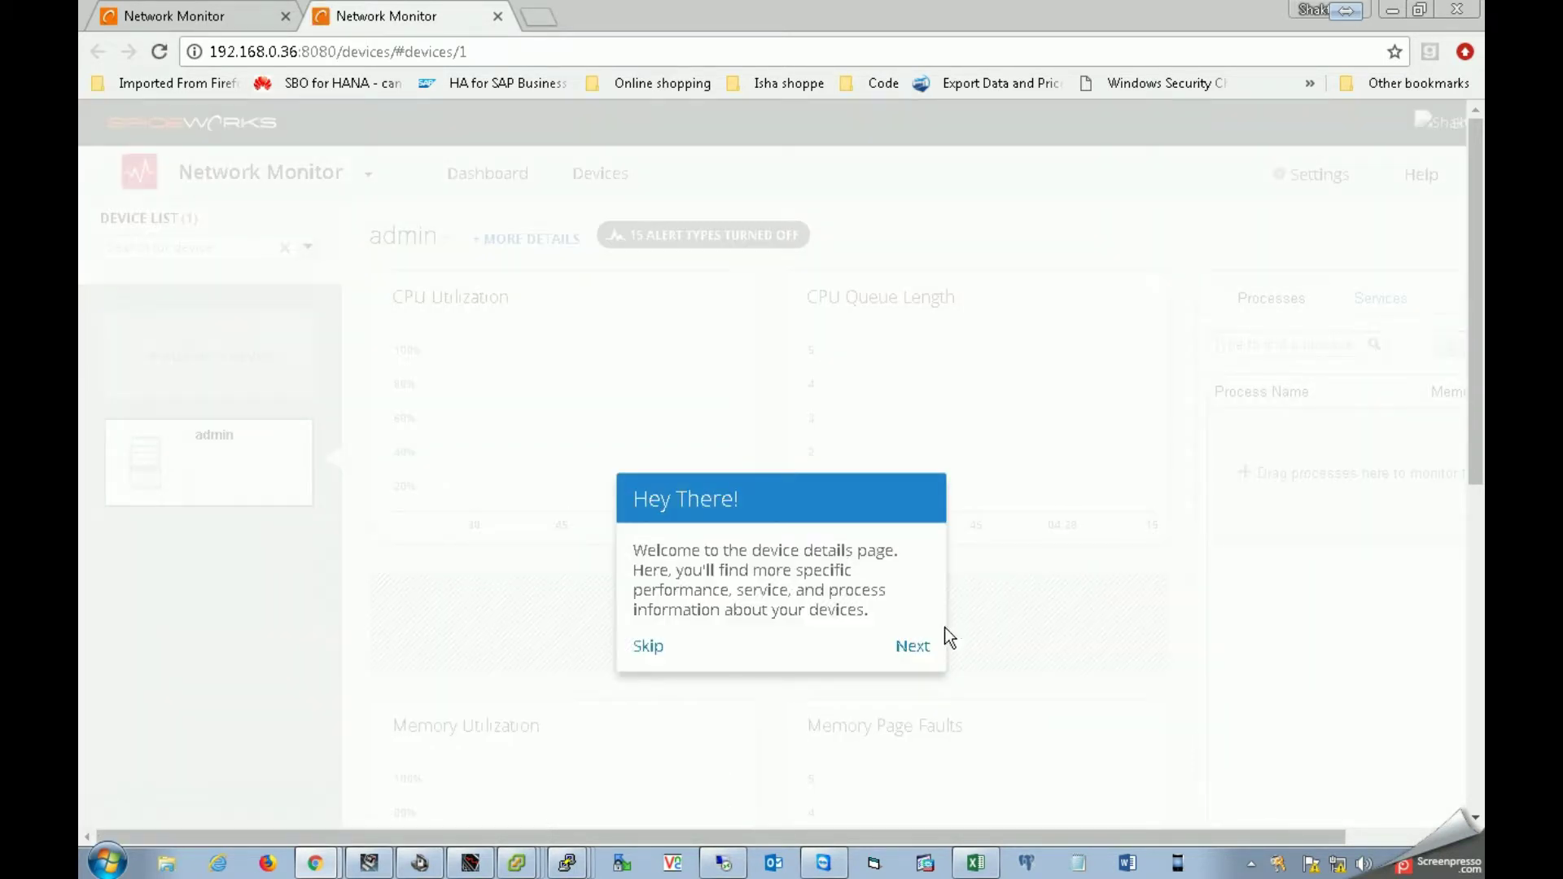
# Skip the device tour, show admin's extra details, reload the page, then close its tab
pyautogui.click(648, 645)
pyautogui.moveTo(606, 222)
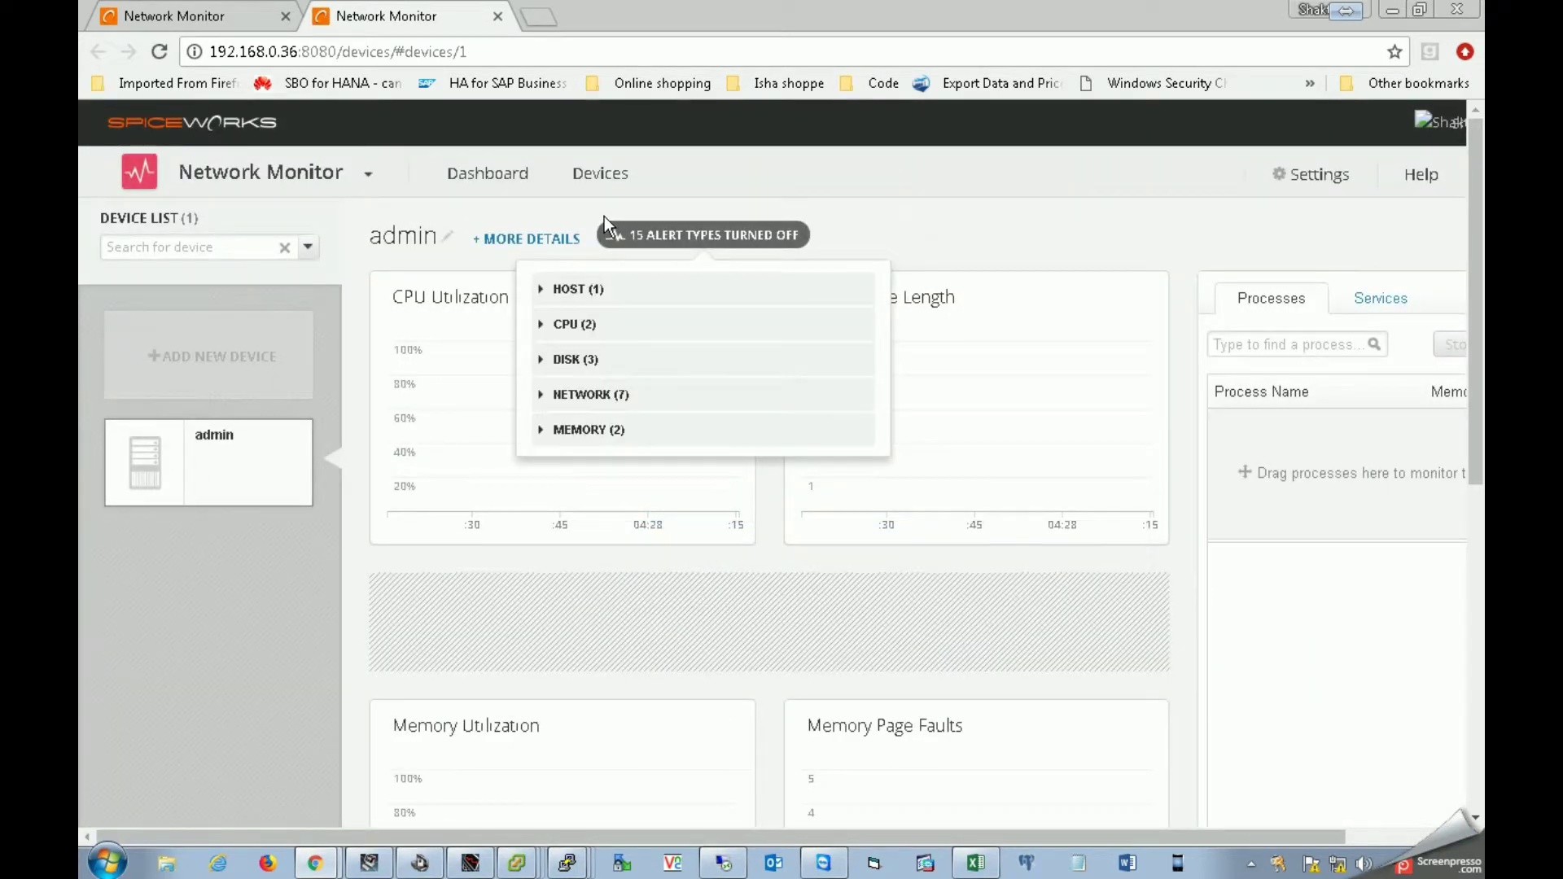
pyautogui.click(587, 608)
pyautogui.click(529, 240)
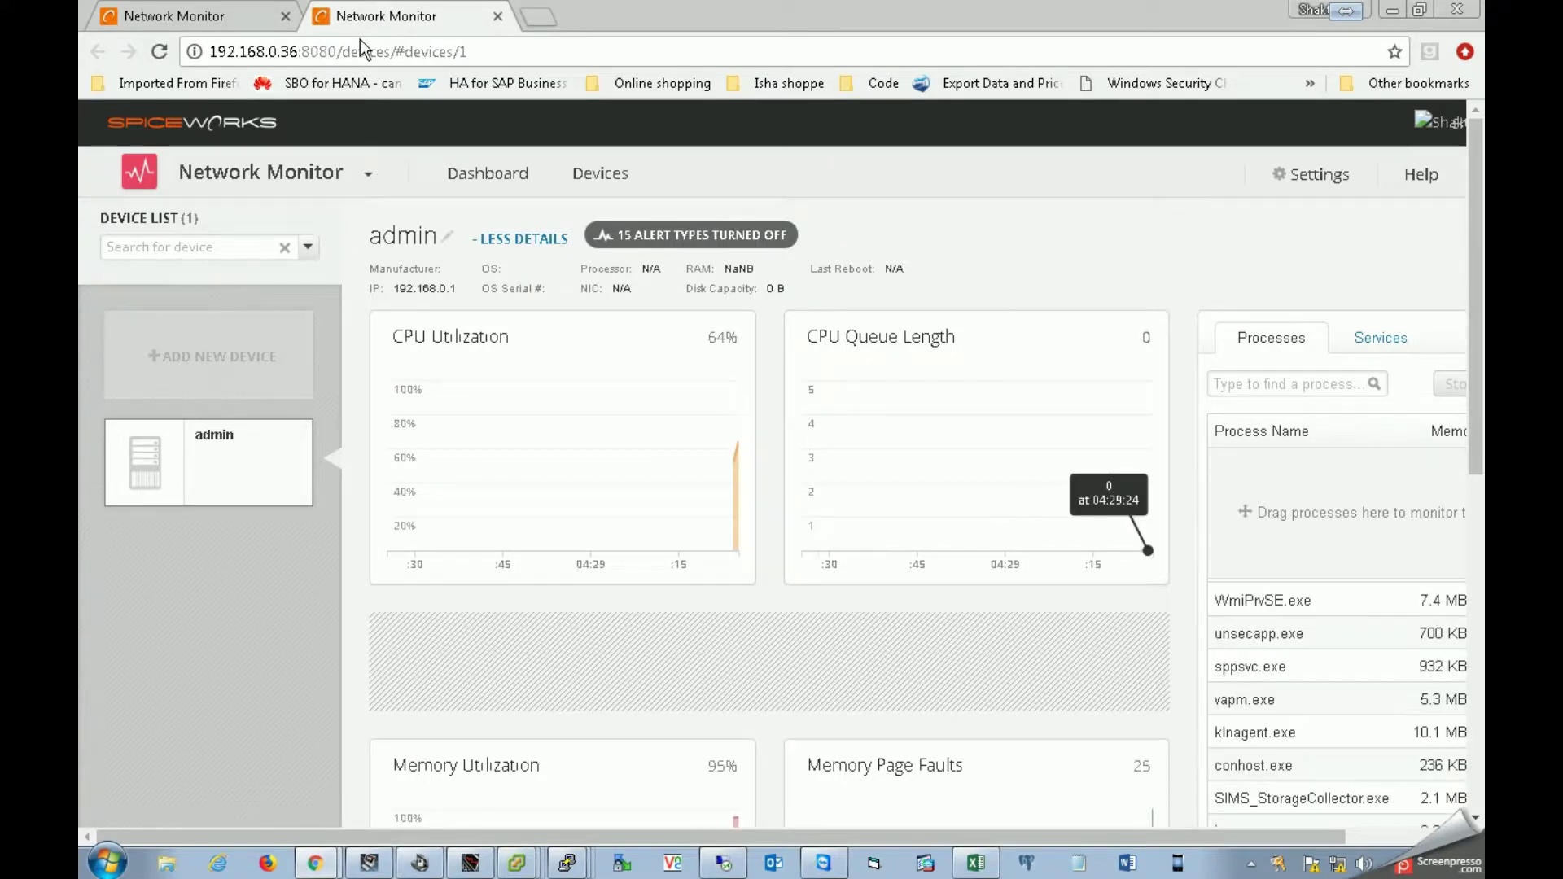
pyautogui.click(161, 51)
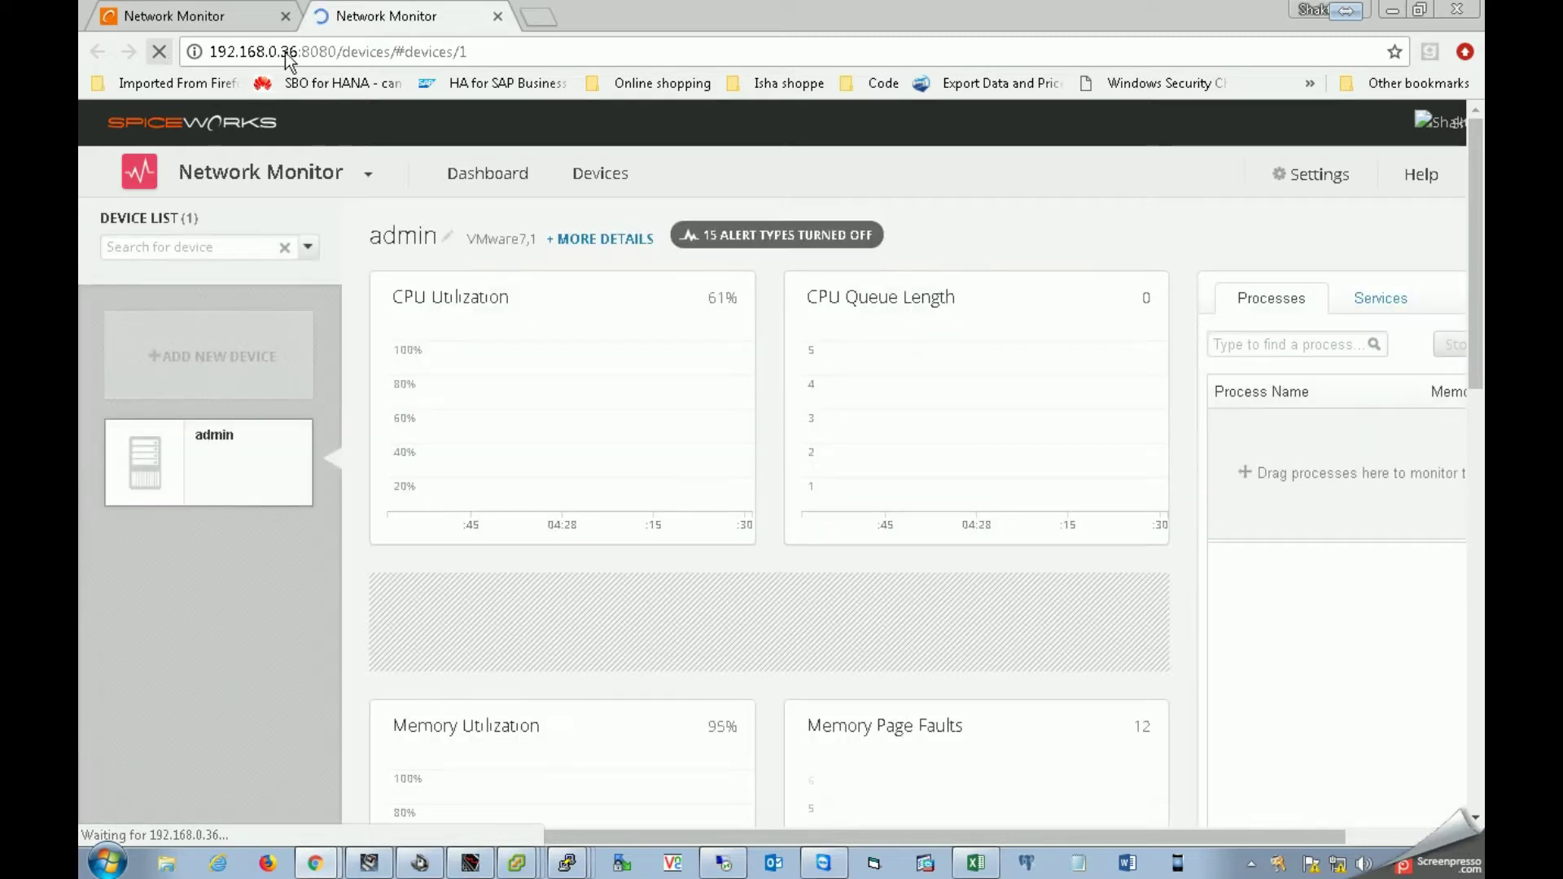
pyautogui.click(485, 175)
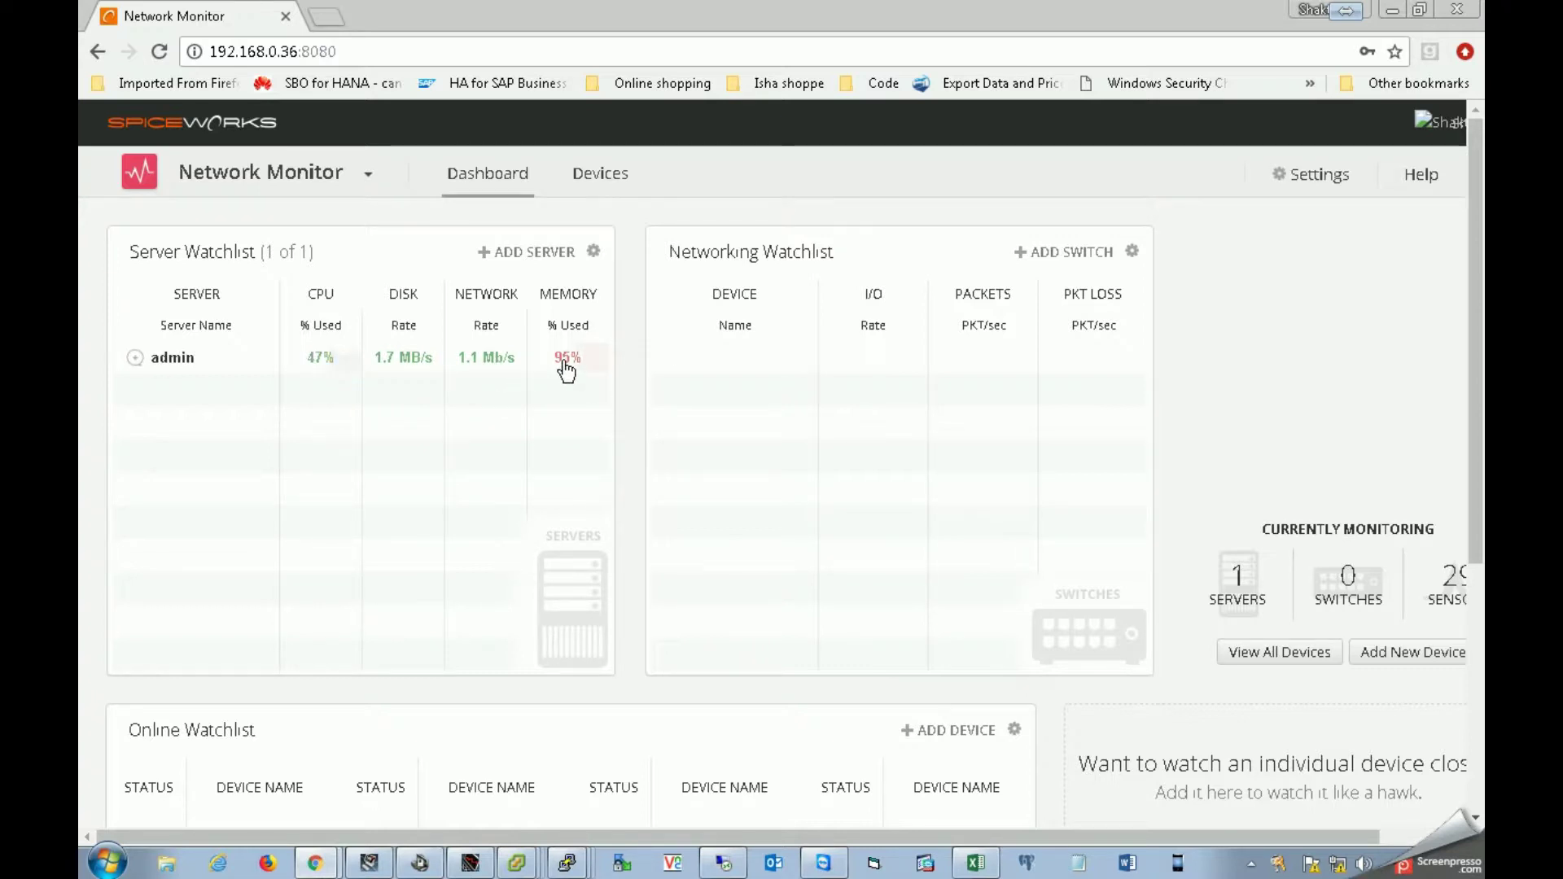
# Reopen the admin server's device page at 192.168.0.36:8080/devices/#devices/1
pyautogui.click(174, 359)
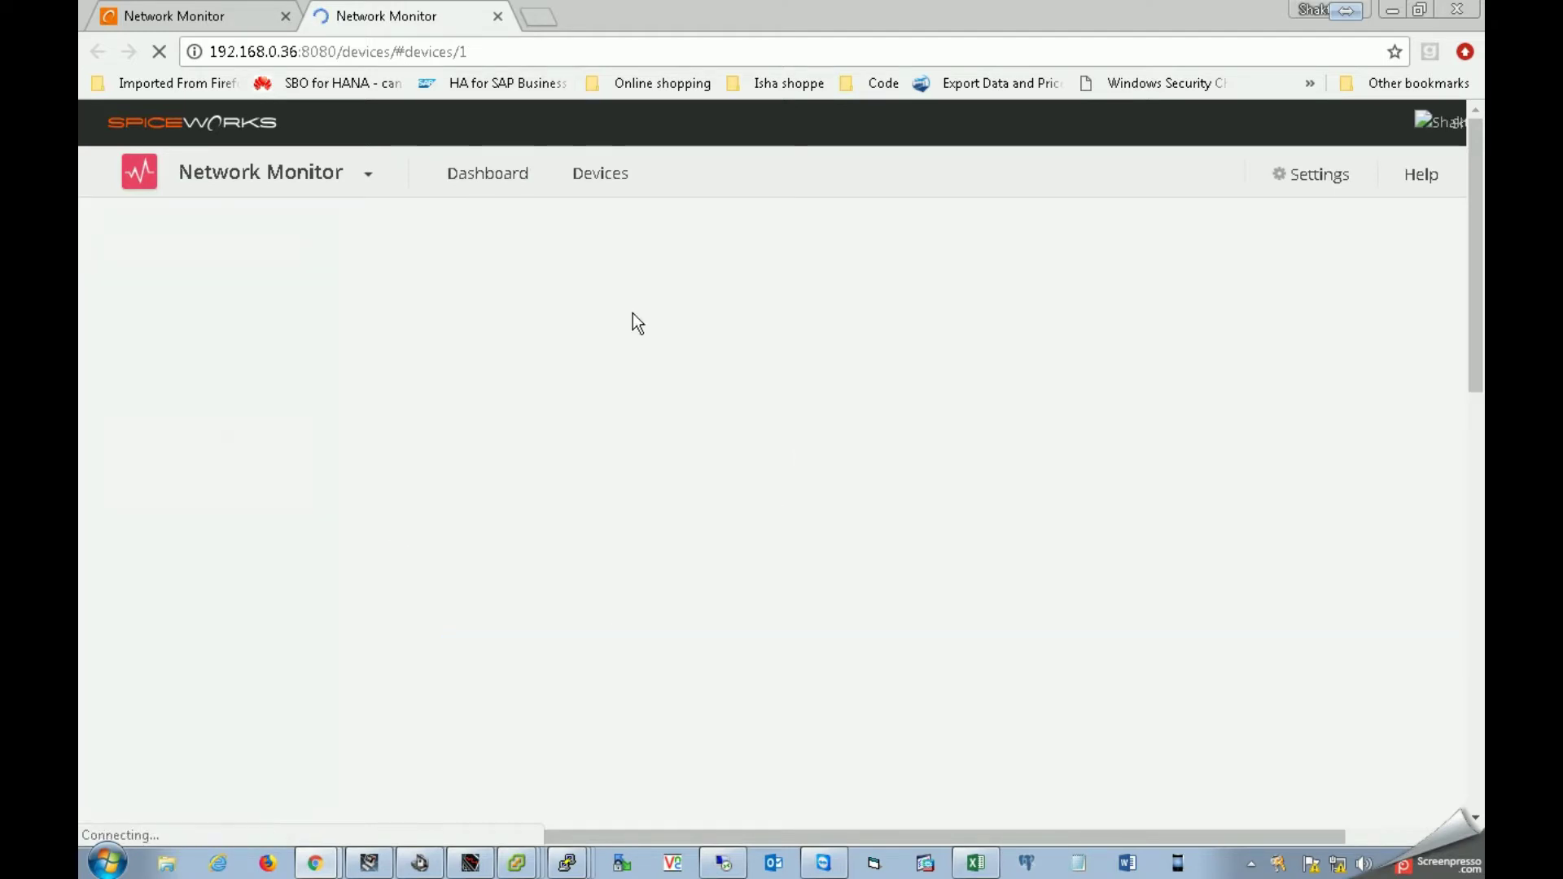
pyautogui.moveTo(594, 381)
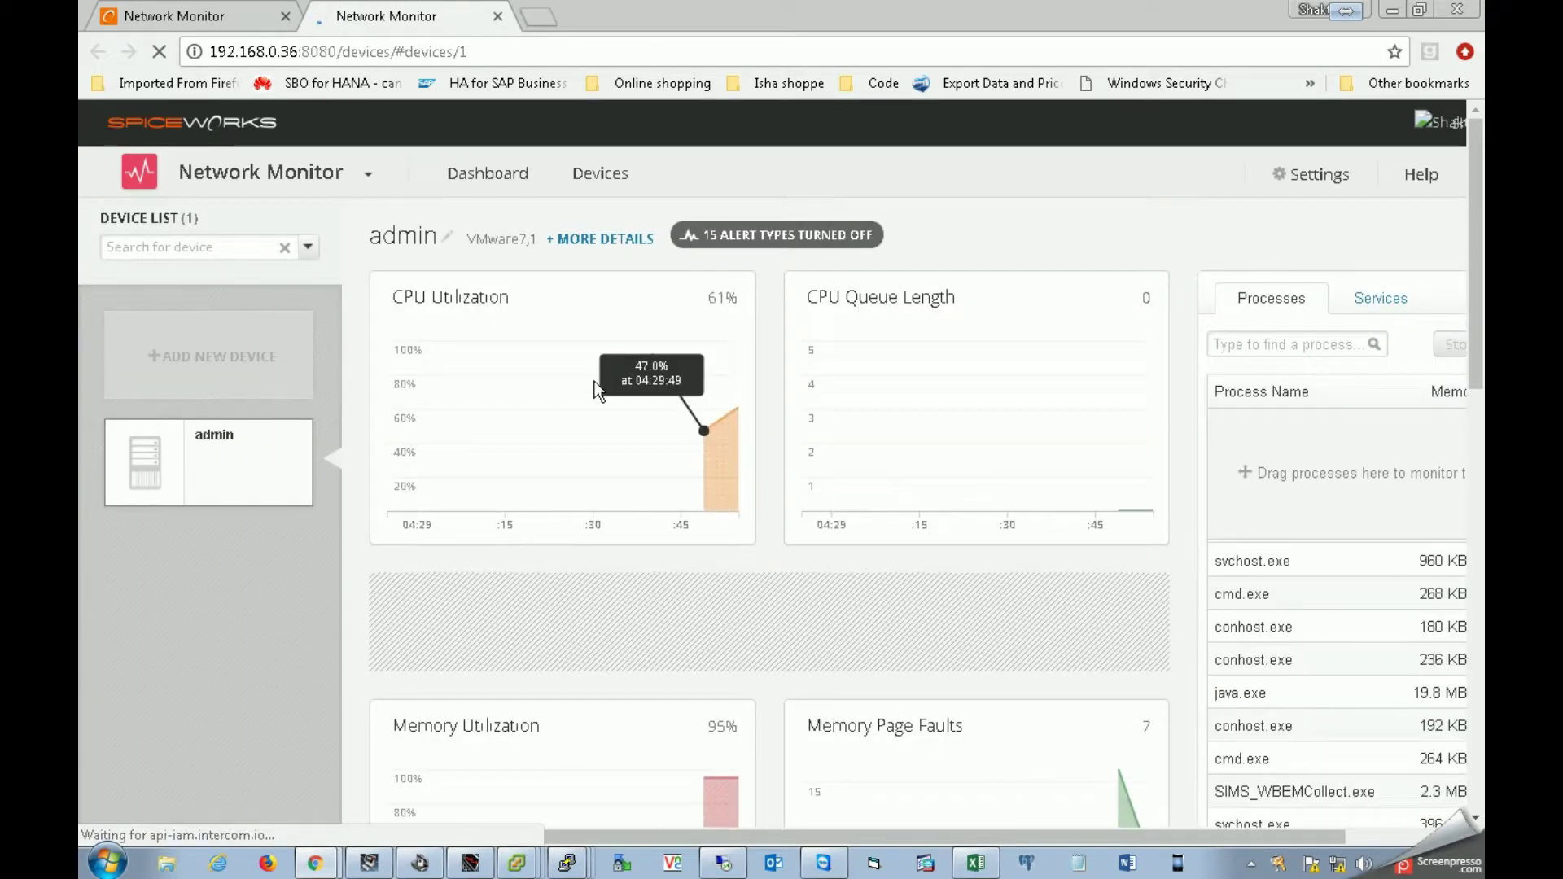
pyautogui.moveTo(853, 388)
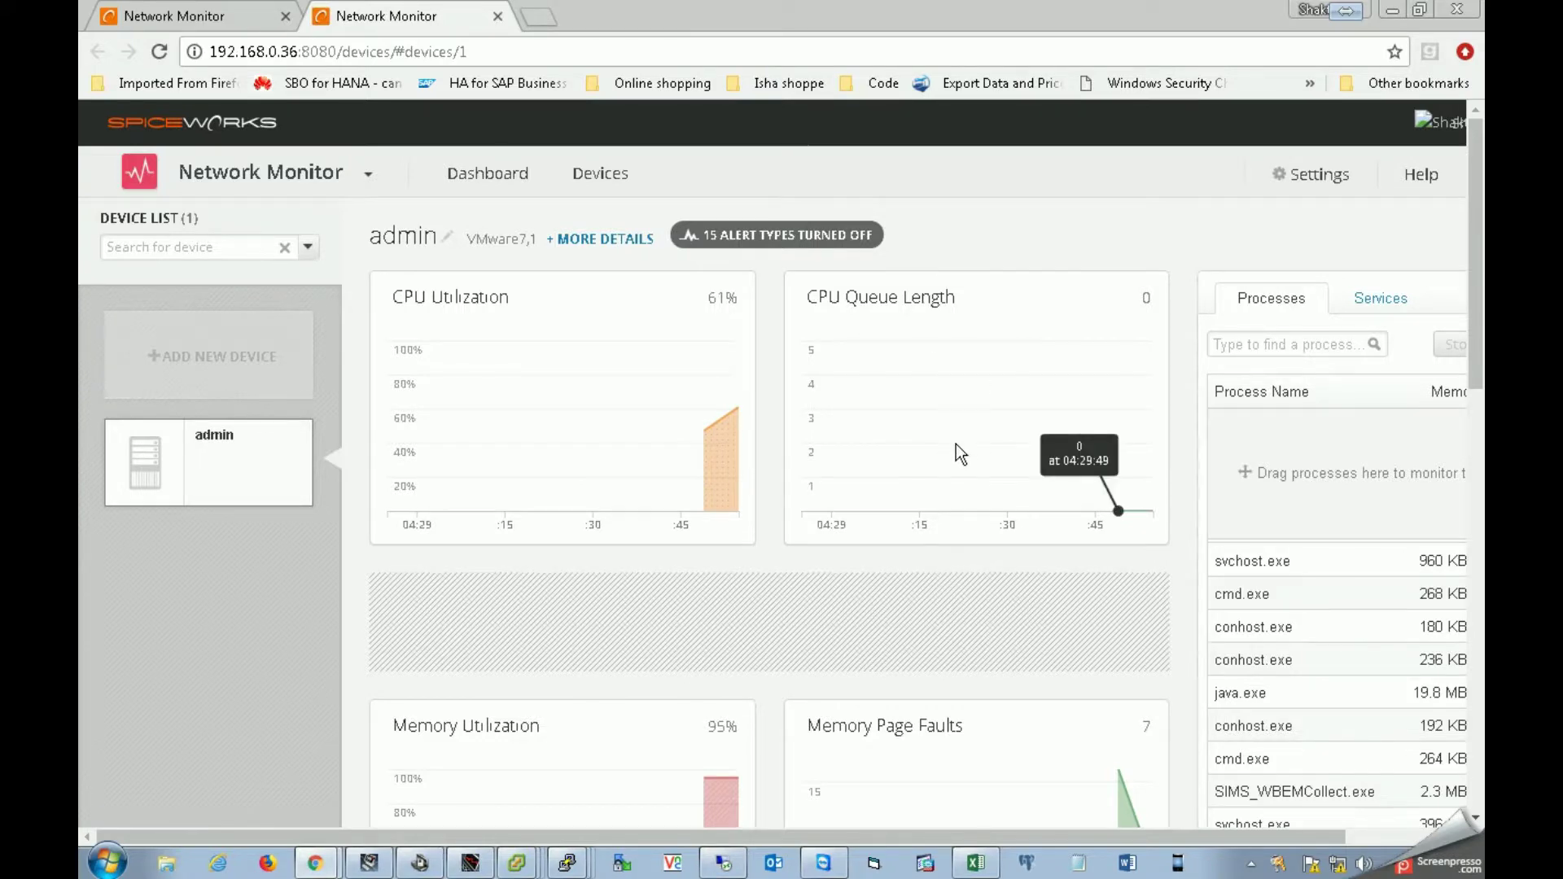
pyautogui.scroll(-3, 955, 443)
pyautogui.moveTo(612, 583)
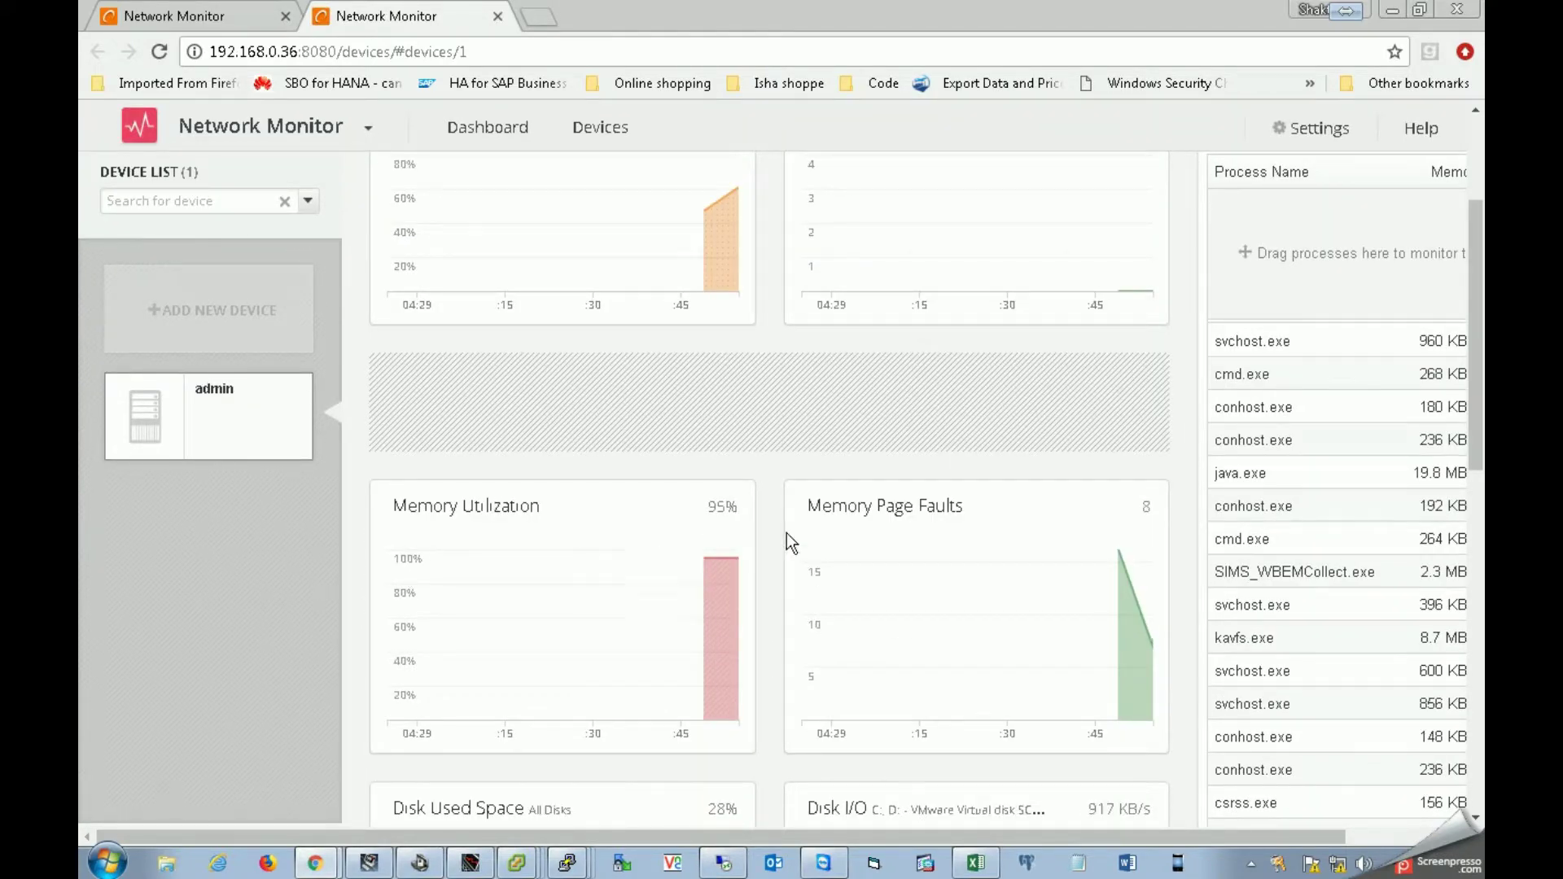
pyautogui.scroll(-4, 908, 521)
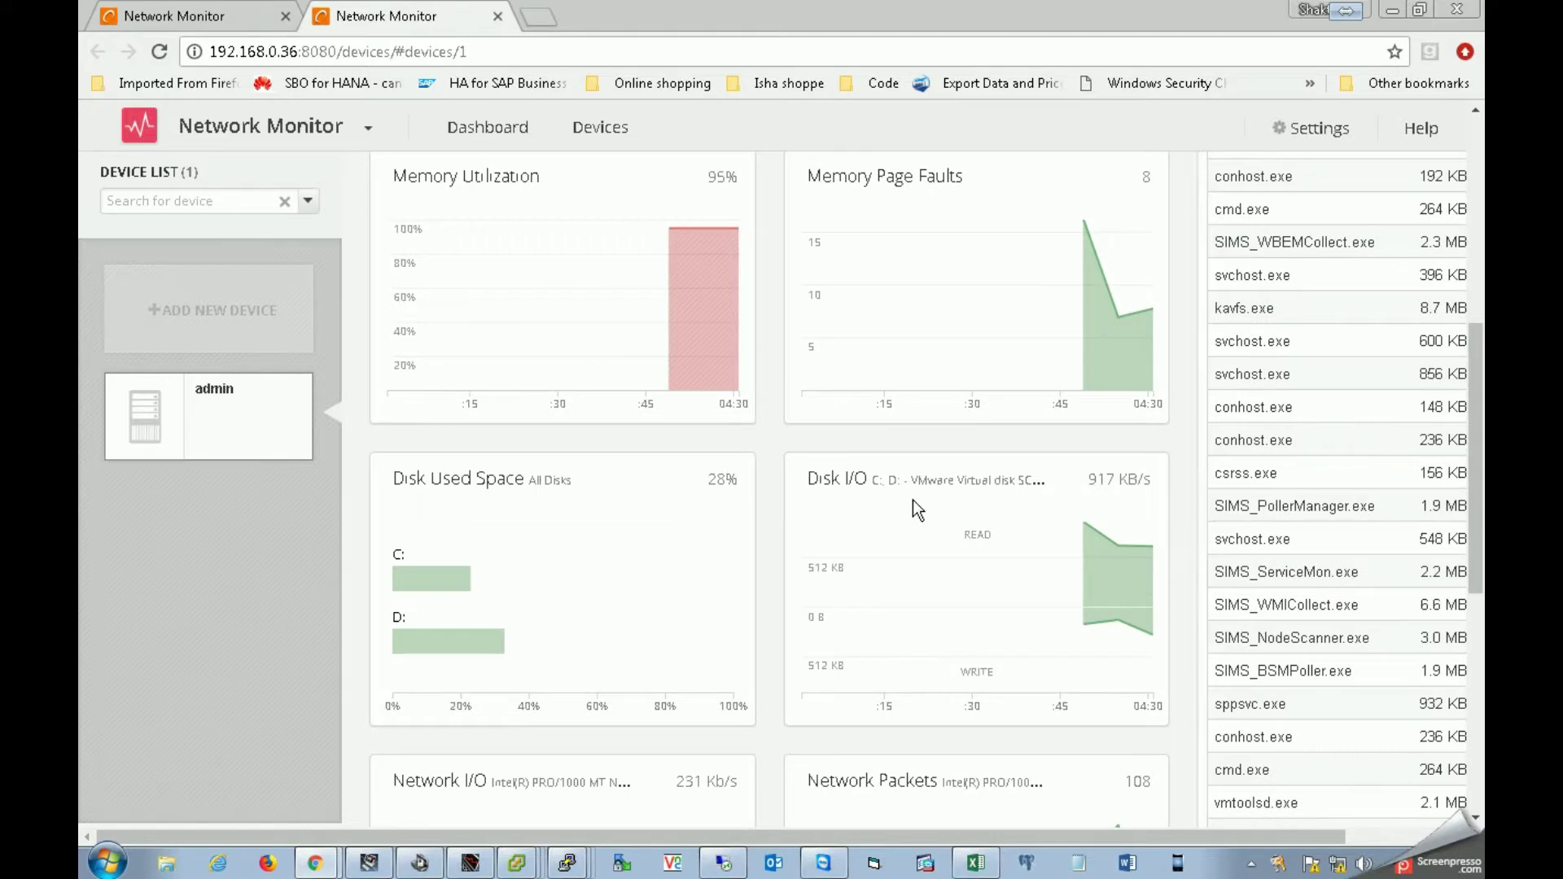
pyautogui.scroll(-3, 516, 485)
pyautogui.scroll(3, 1079, 488)
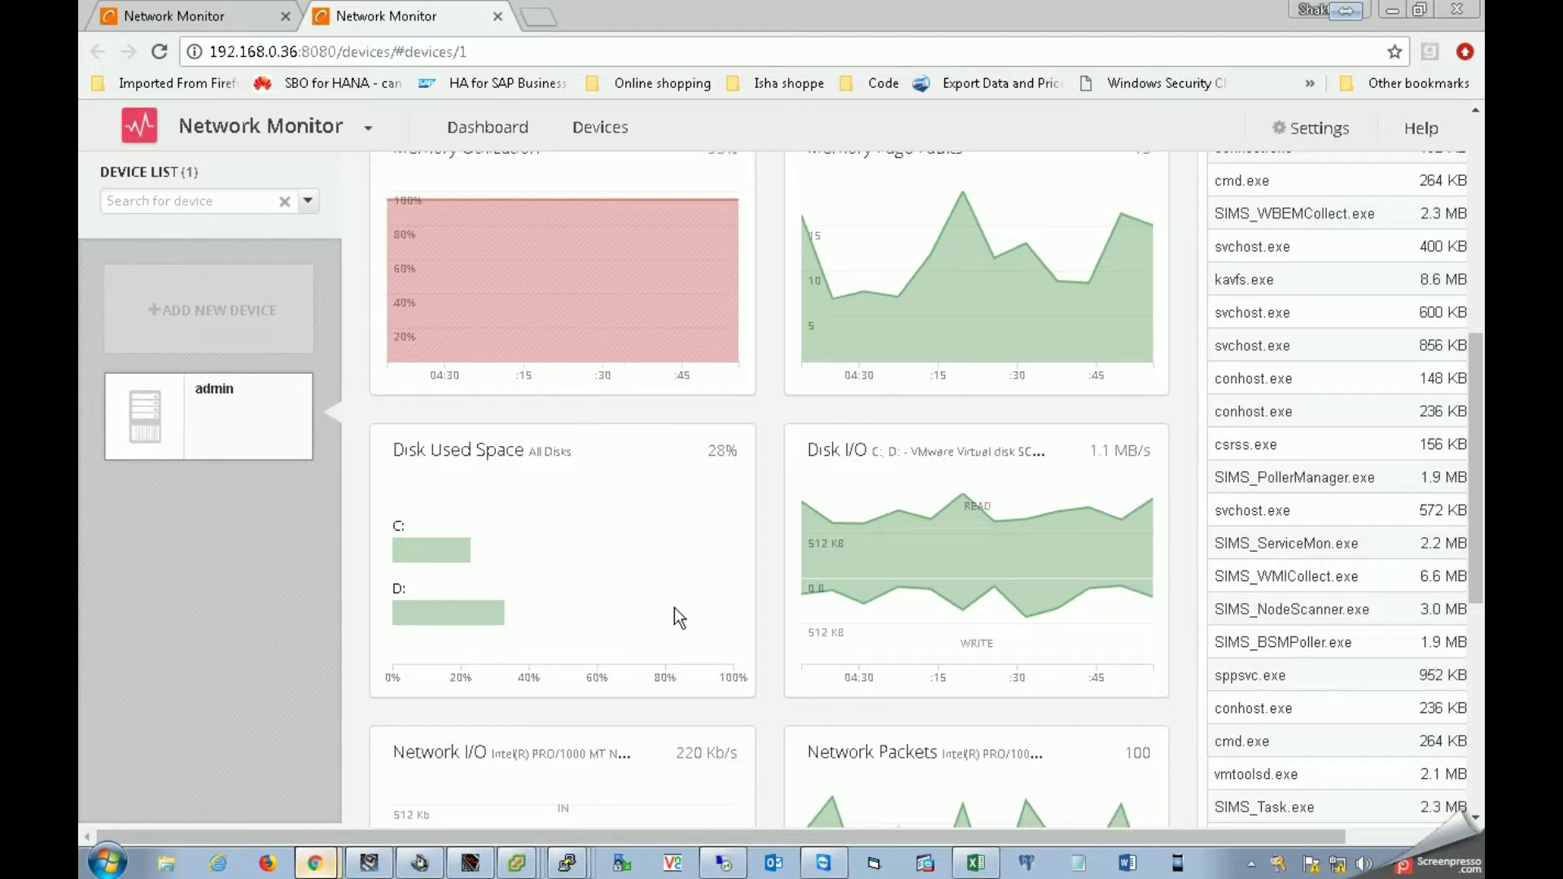
pyautogui.scroll(-3, 1122, 542)
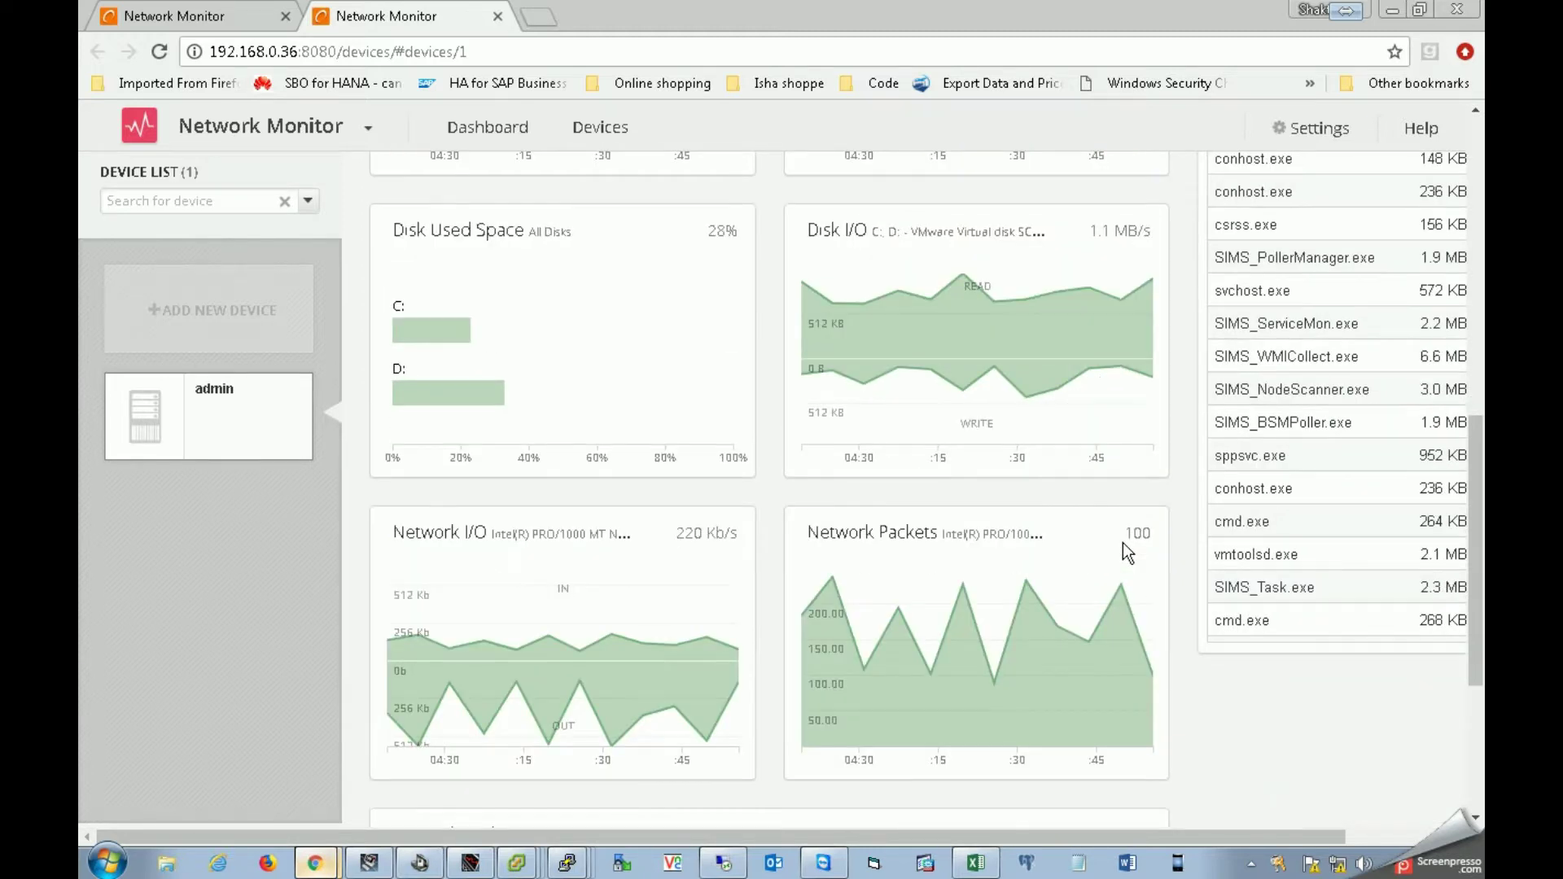
pyautogui.moveTo(485, 631)
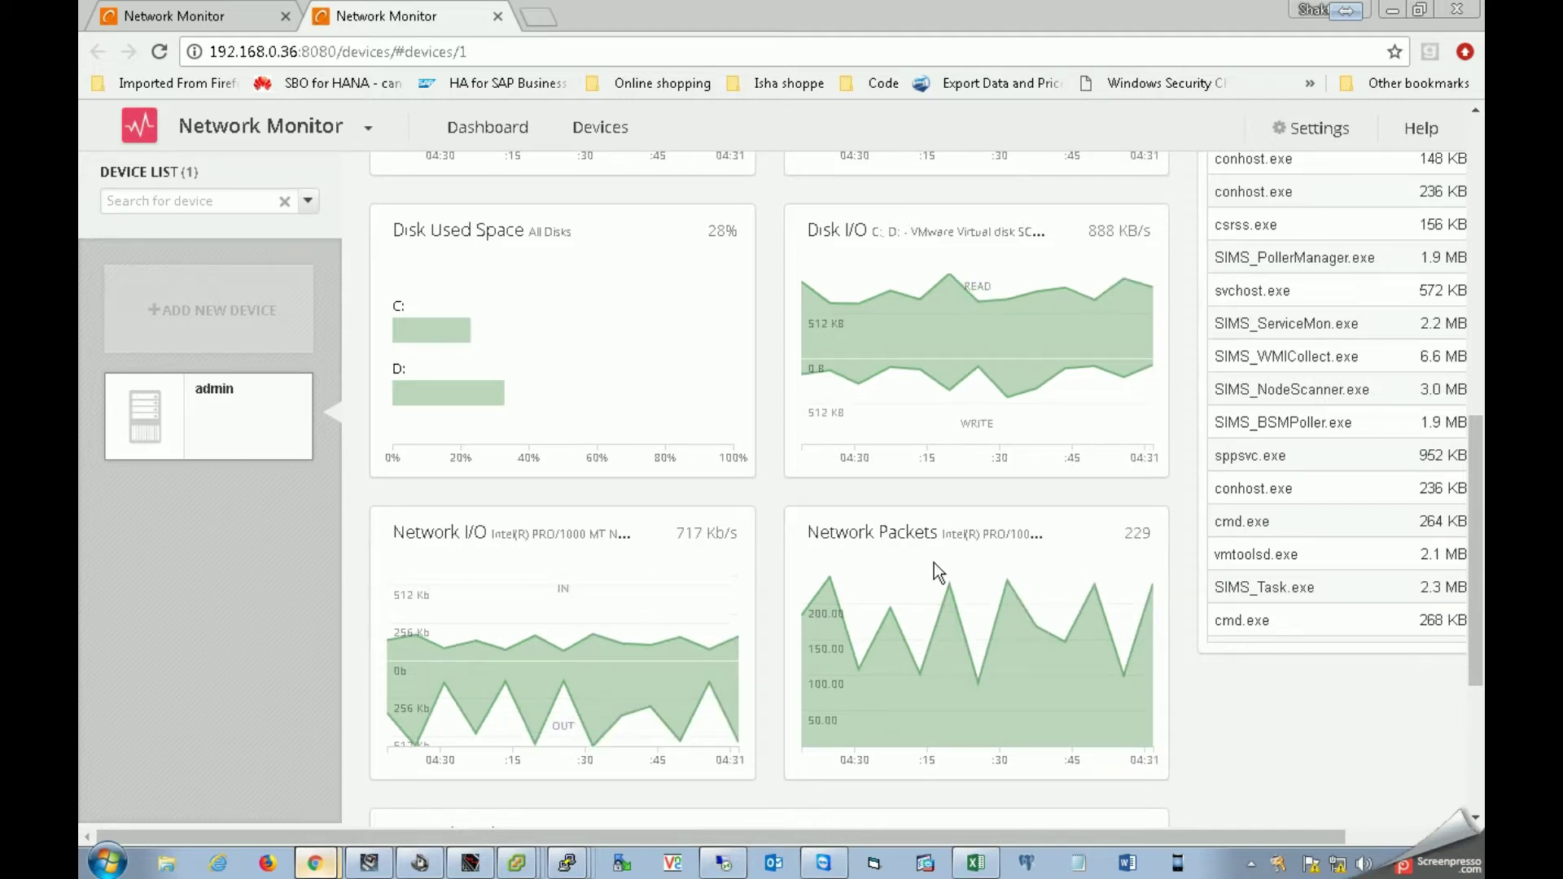
pyautogui.scroll(-4, 985, 599)
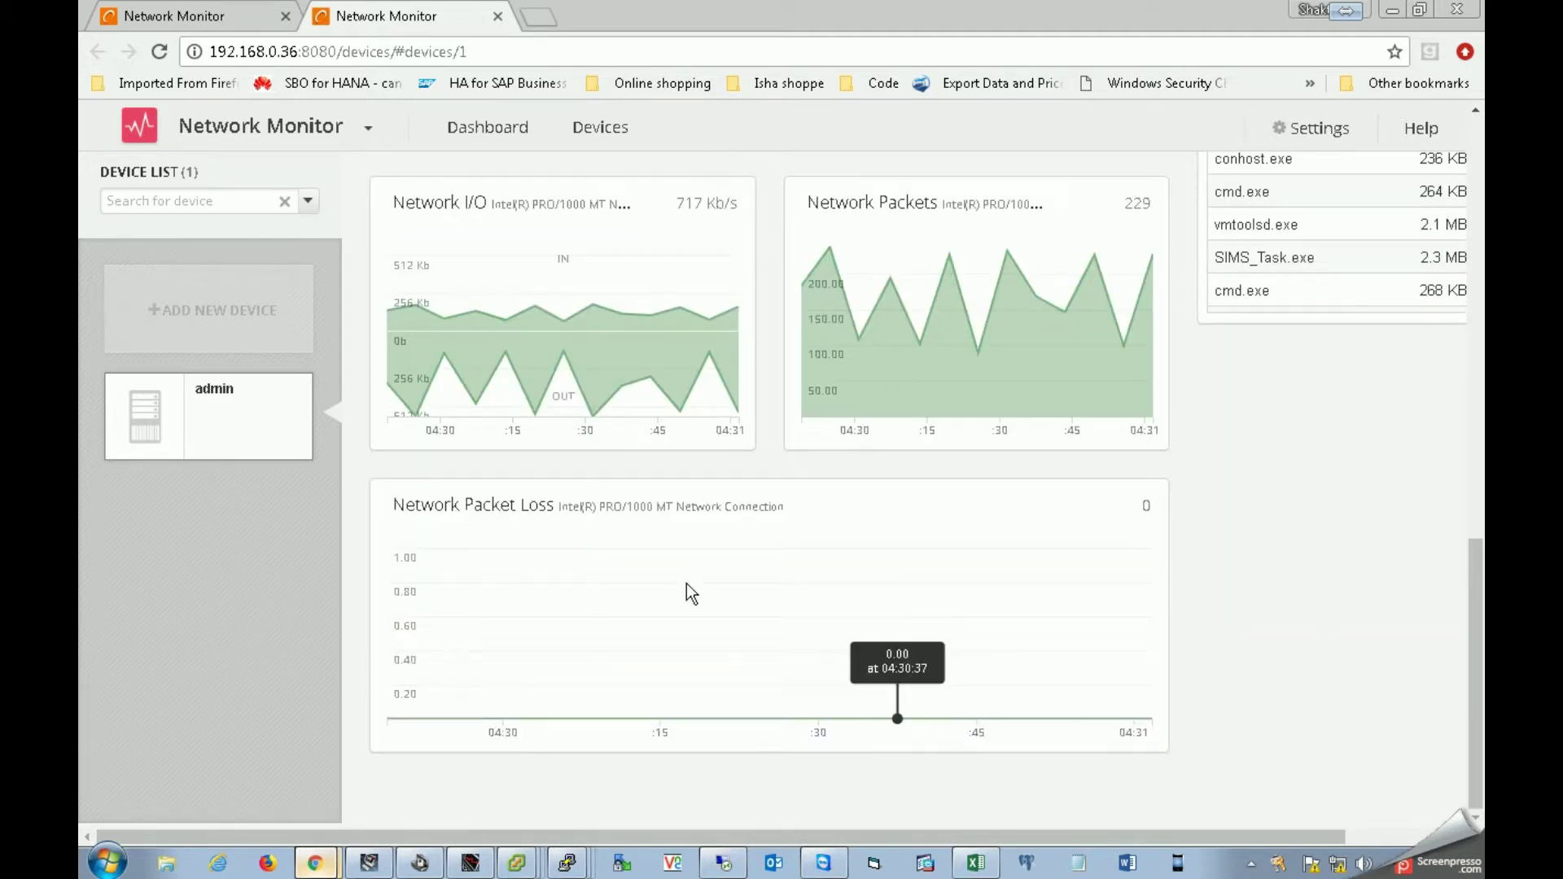
pyautogui.scroll(5, 656, 584)
pyautogui.scroll(2, 668, 583)
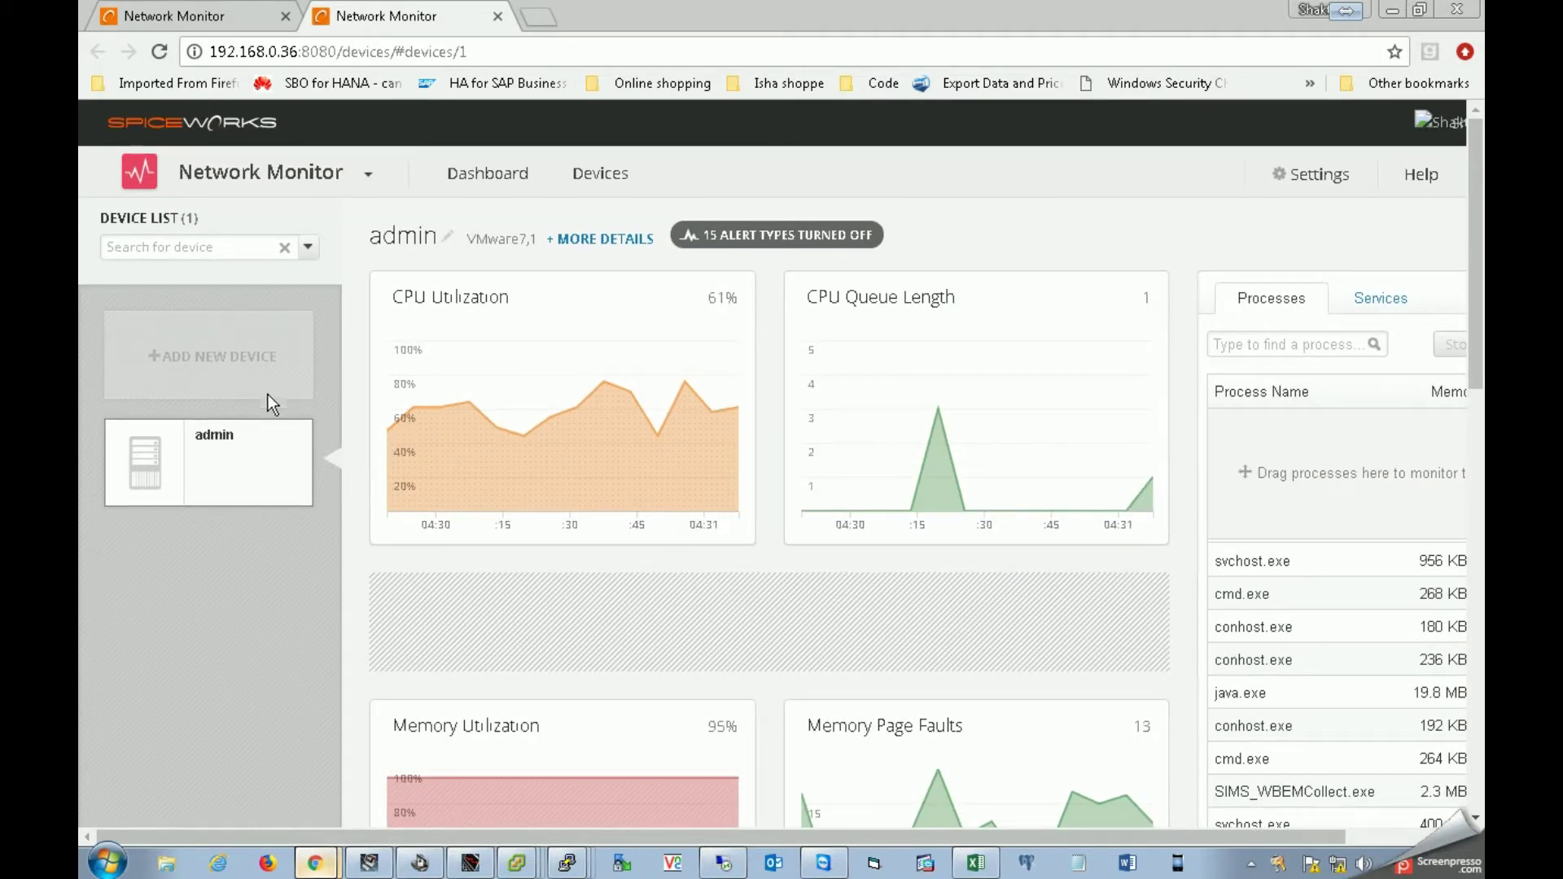
pyautogui.moveTo(651, 377)
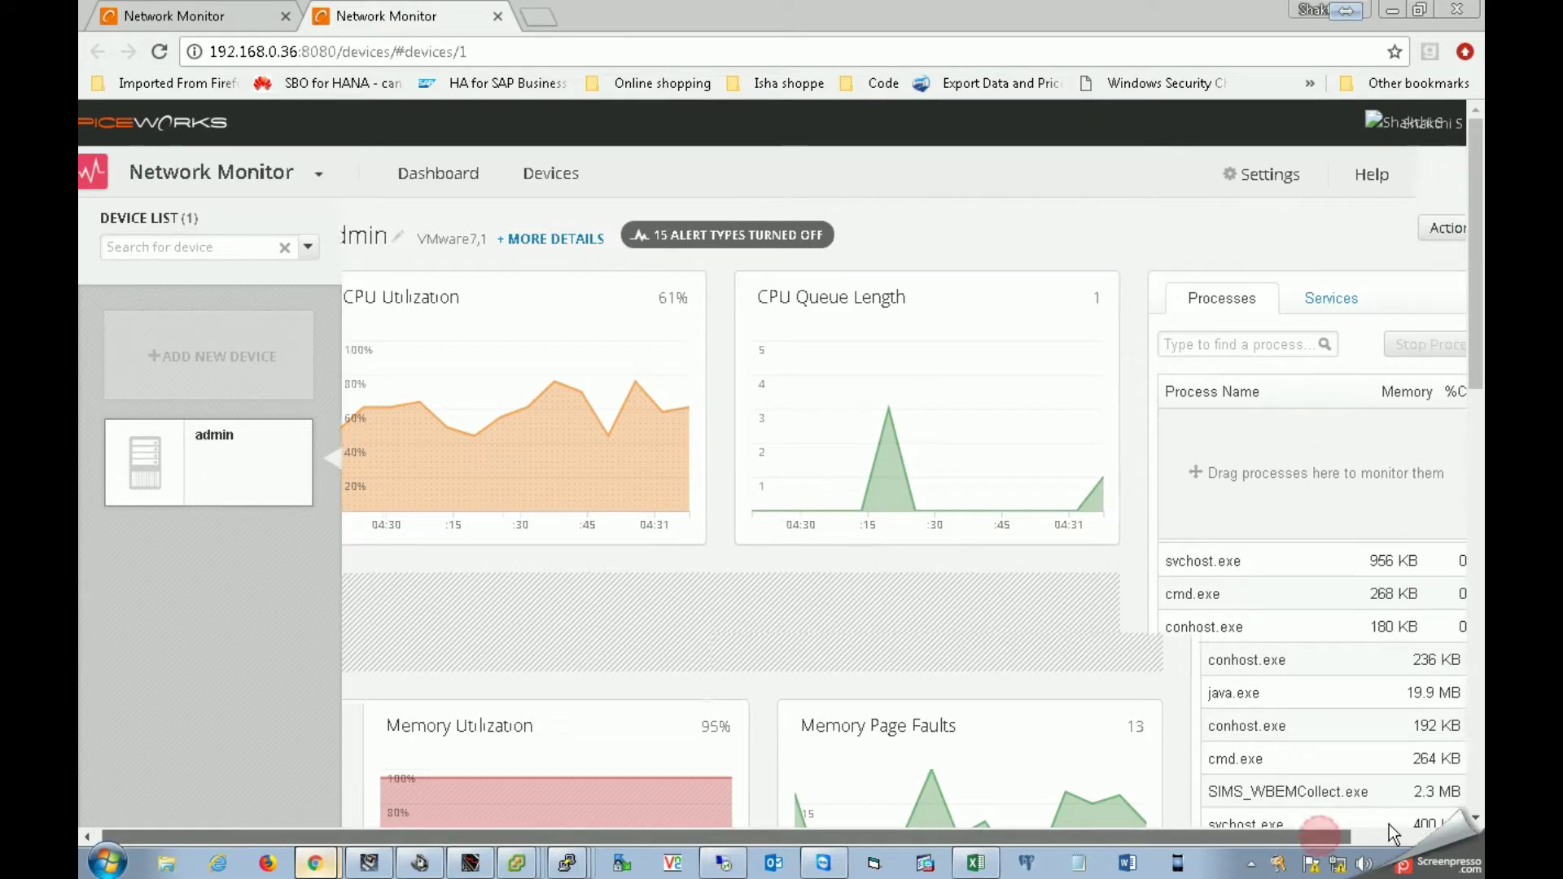
pyautogui.moveTo(1322, 837); pyautogui.dragTo(1426, 837)
pyautogui.moveTo(1476, 383); pyautogui.dragTo(1476, 491)
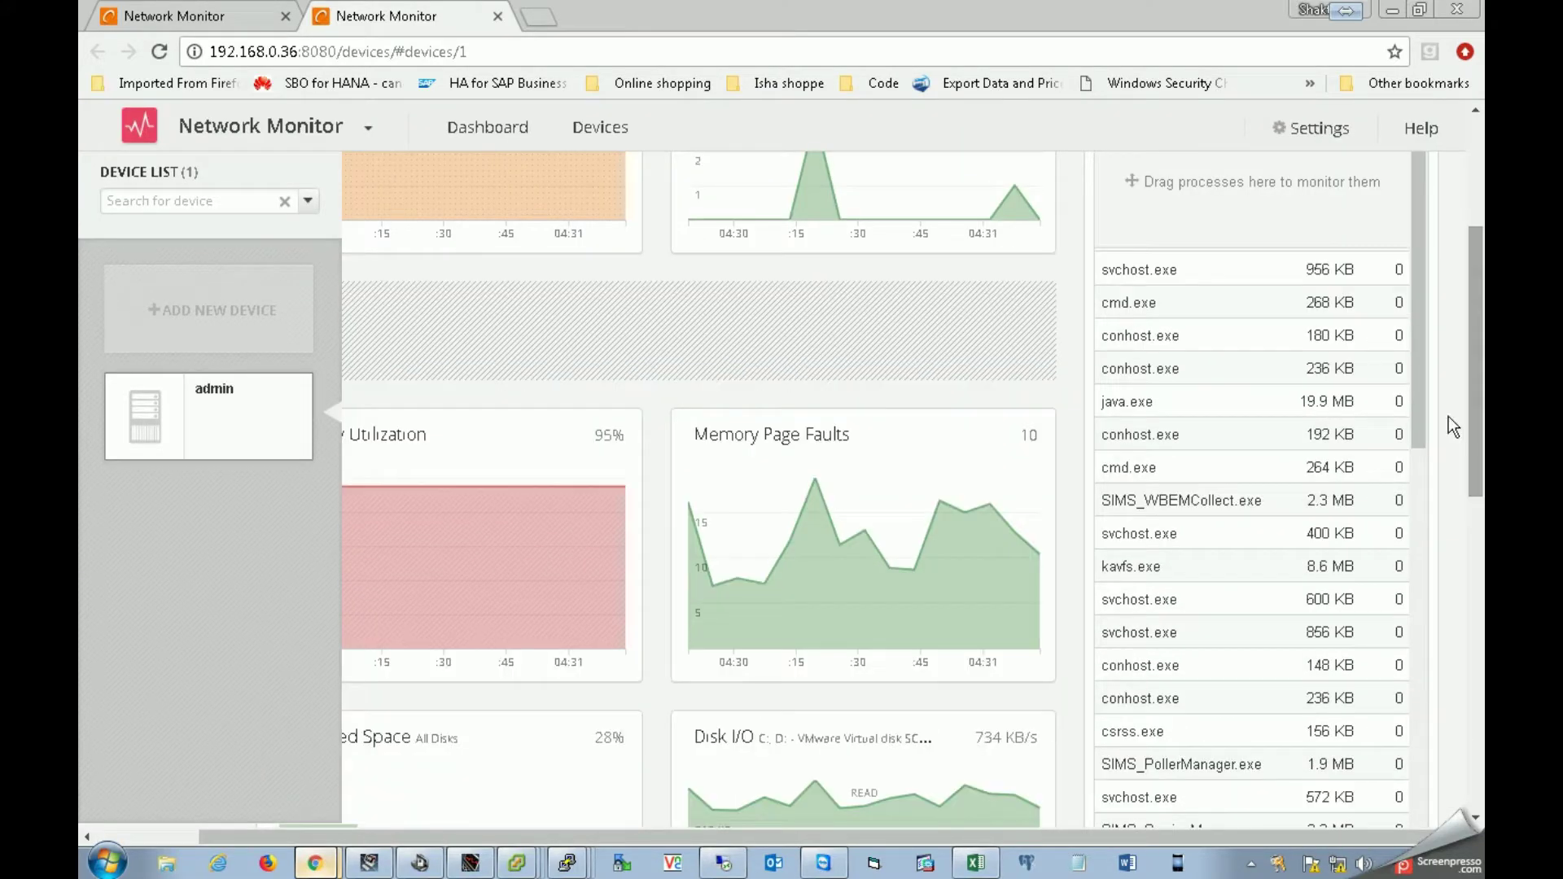
pyautogui.scroll(-6, 1320, 382)
pyautogui.scroll(5, 1396, 419)
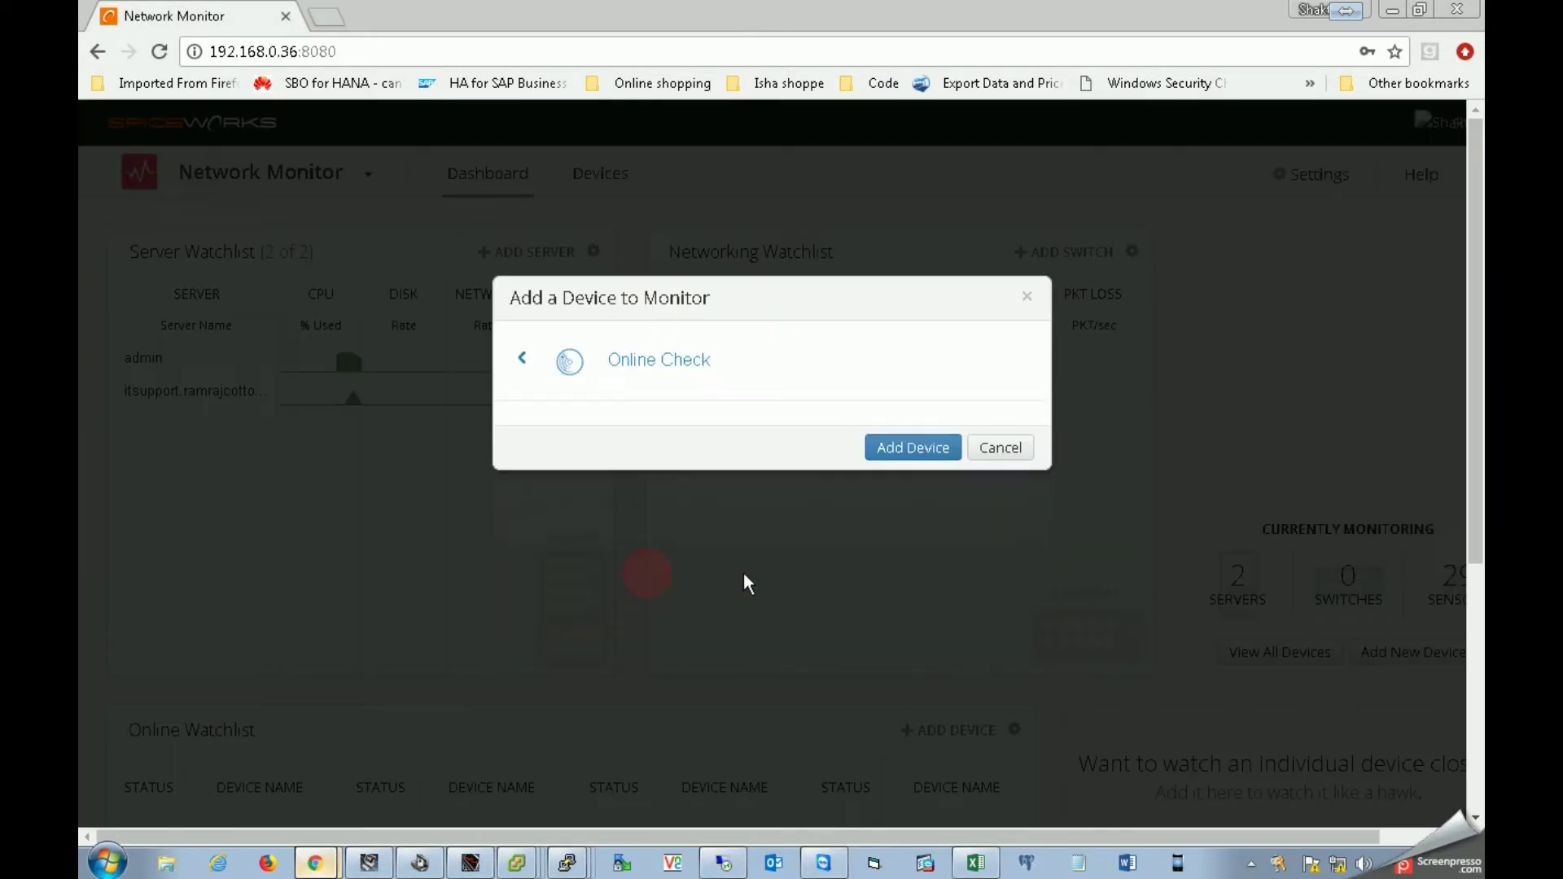
# Open the Online Check form and enter 192.168.0.37 as the IP address
pyautogui.click(658, 357)
pyautogui.click(649, 464)
pyautogui.doubleClick(672, 466)
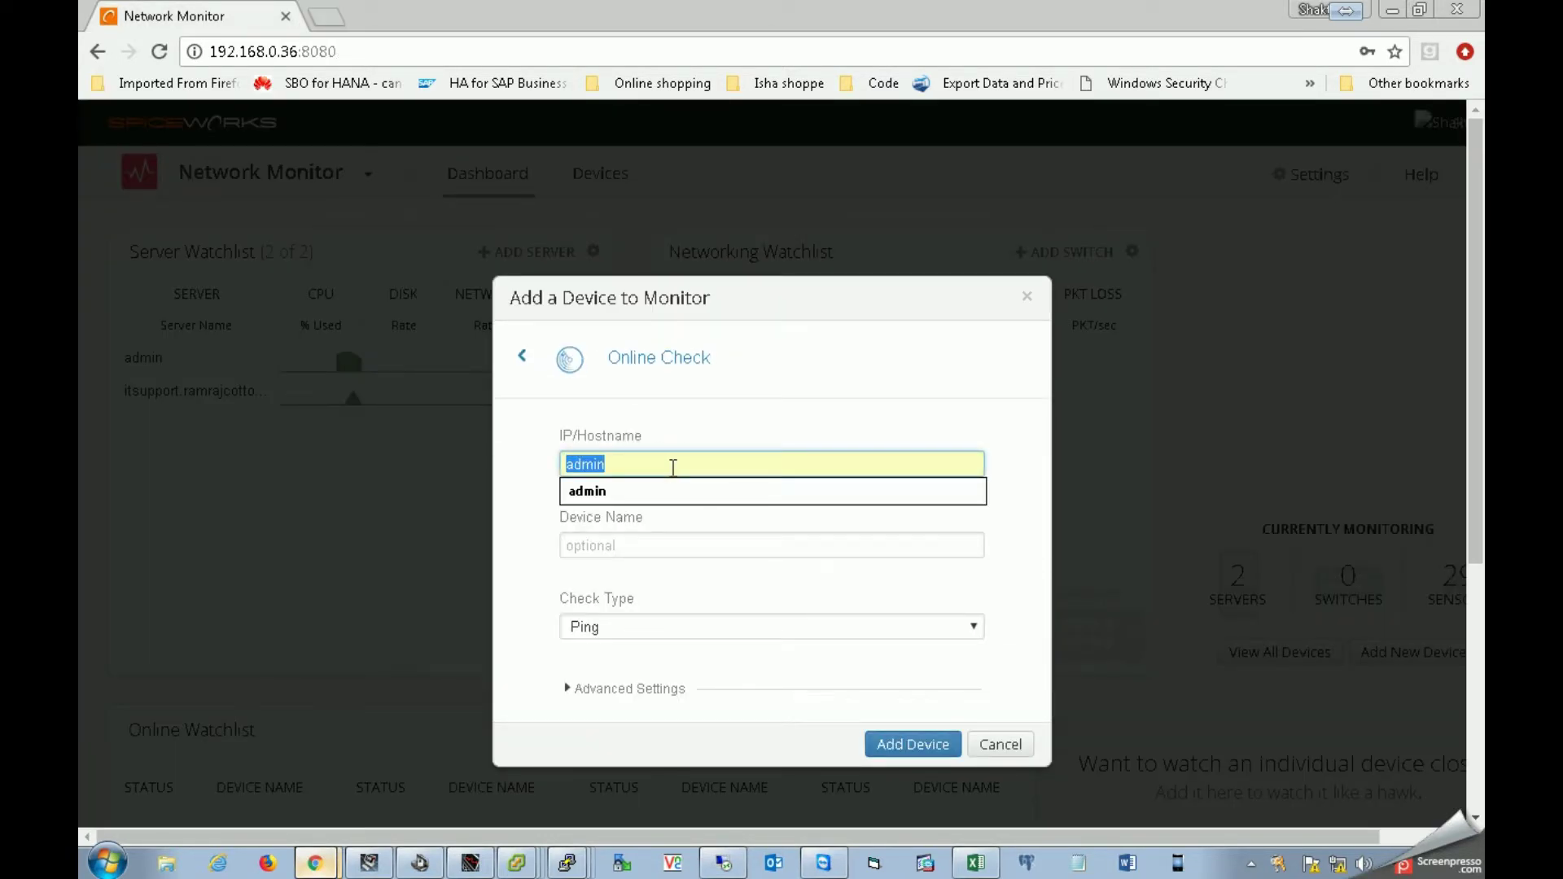
pyautogui.write('www')
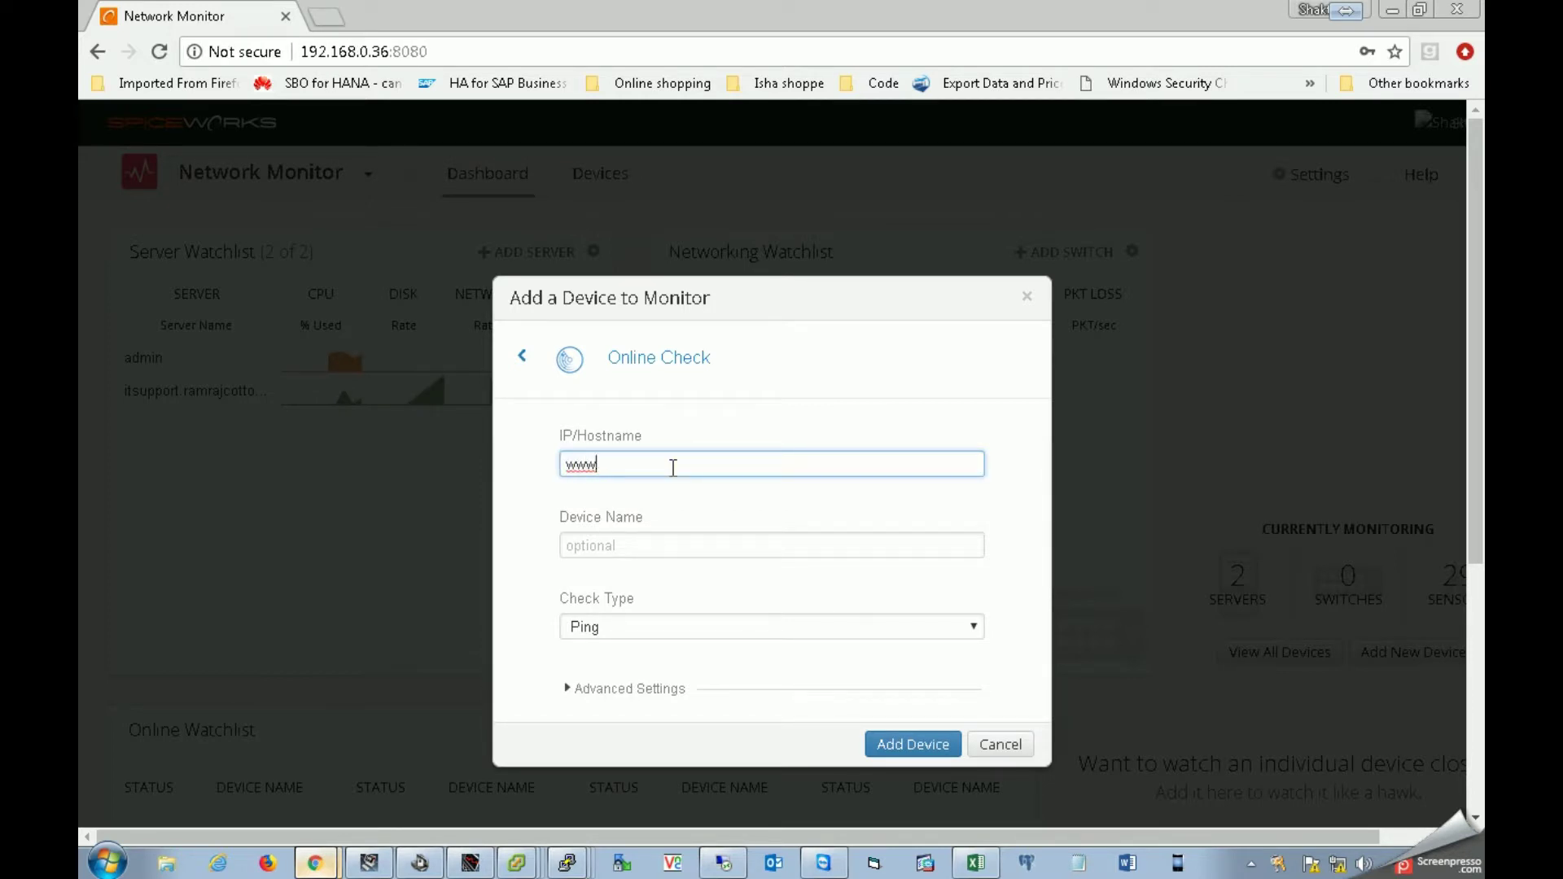
pyautogui.press('BackSpace')
pyautogui.write('192.168.0.37')
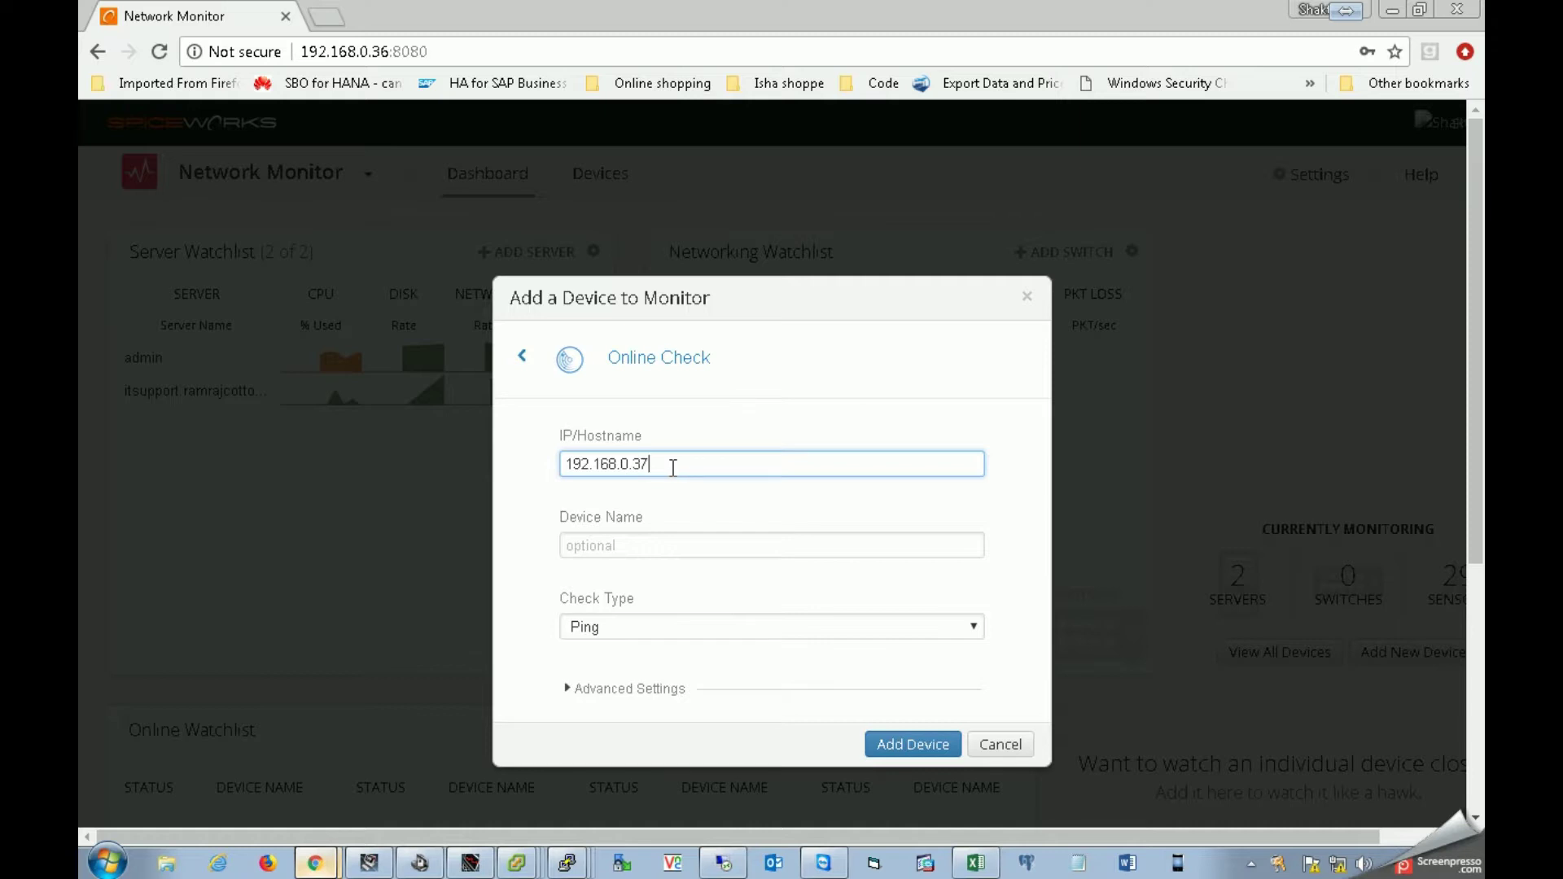
pyautogui.click(650, 551)
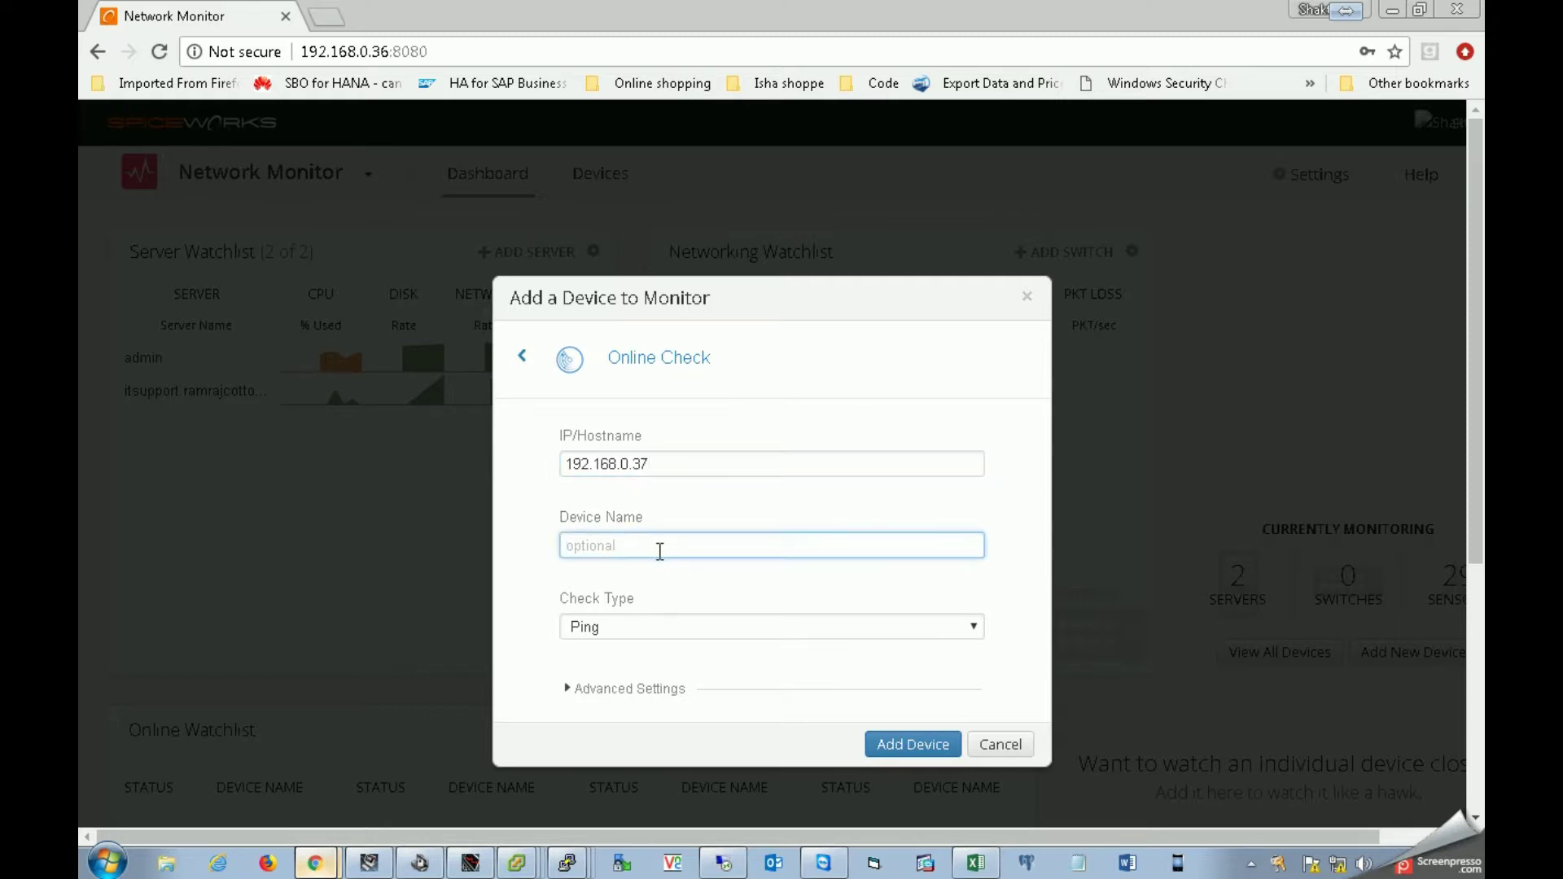
# Set the check type to SSH (22)
pyautogui.click(635, 620)
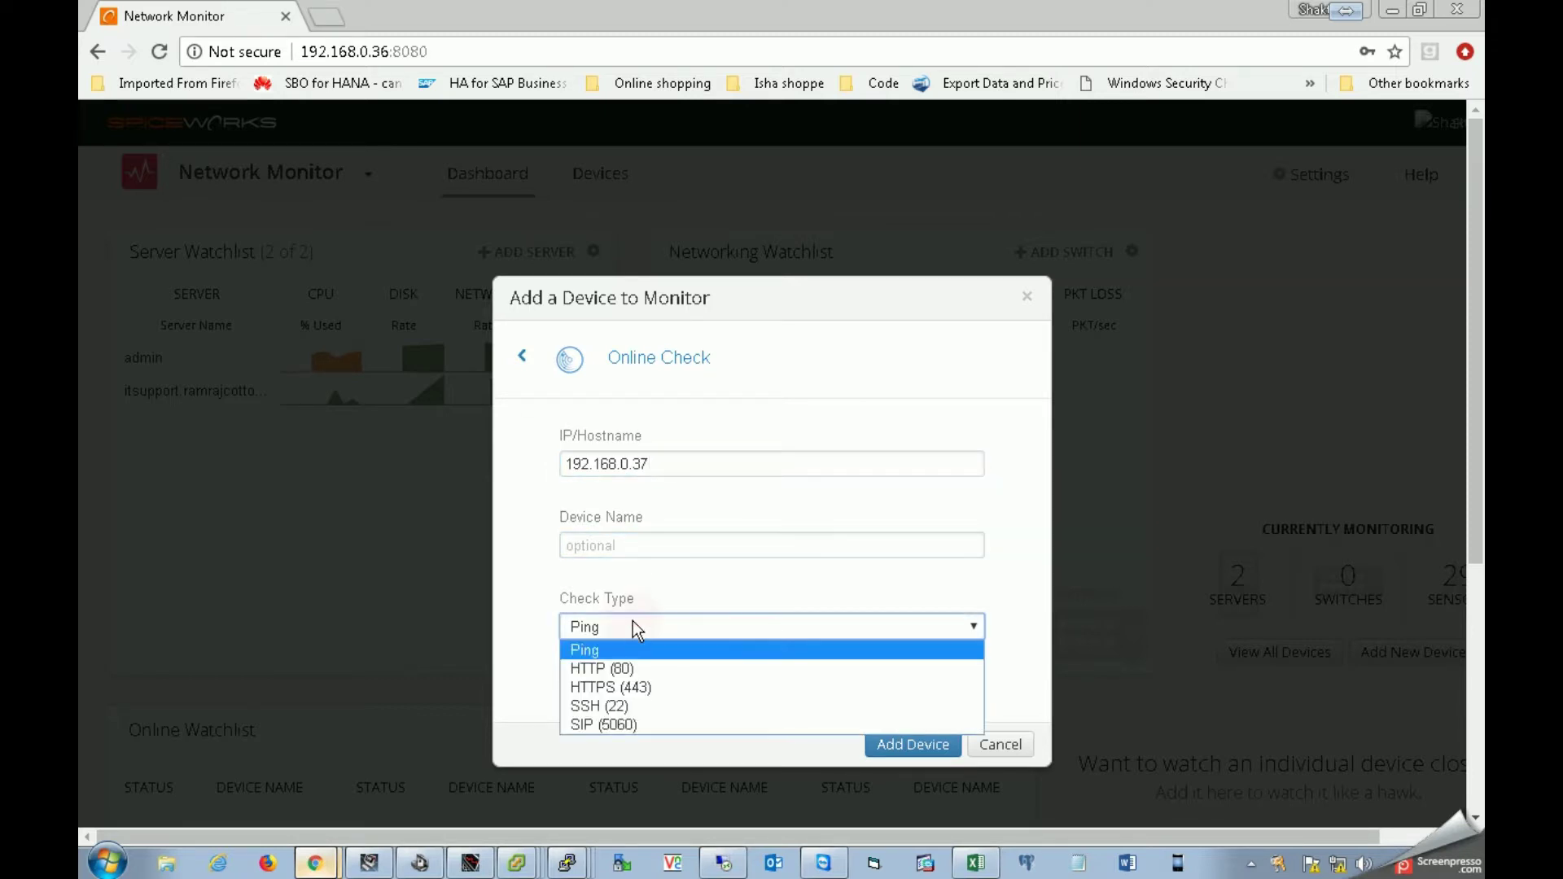
pyautogui.click(639, 725)
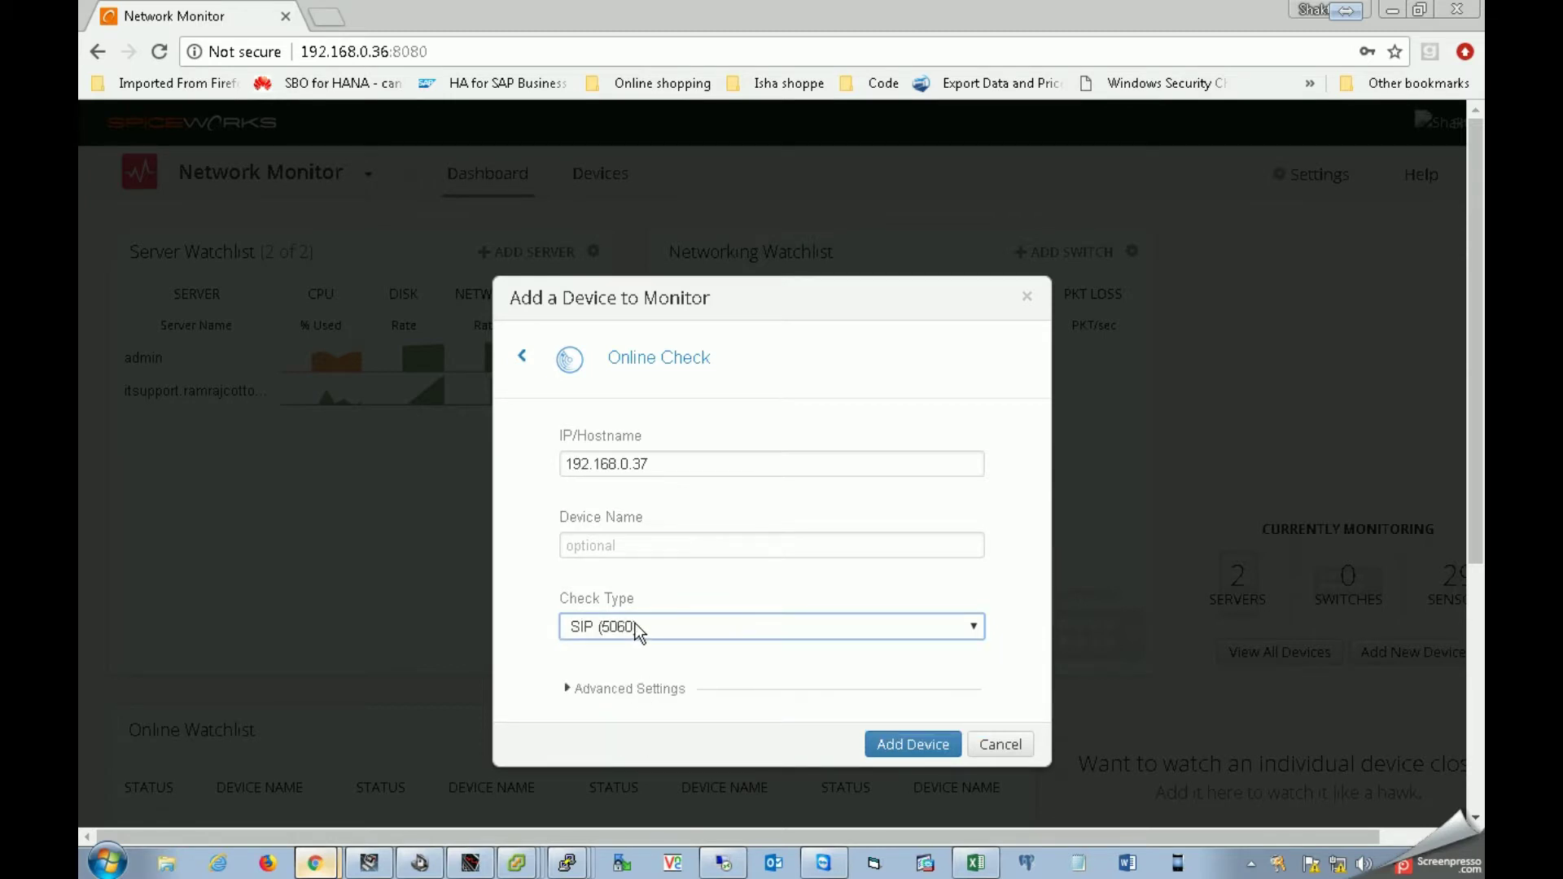
pyautogui.click(635, 623)
pyautogui.click(624, 705)
# Keep the 2500 ms timeout and 30-second polling with SSH (22), and add the device
pyautogui.click(630, 692)
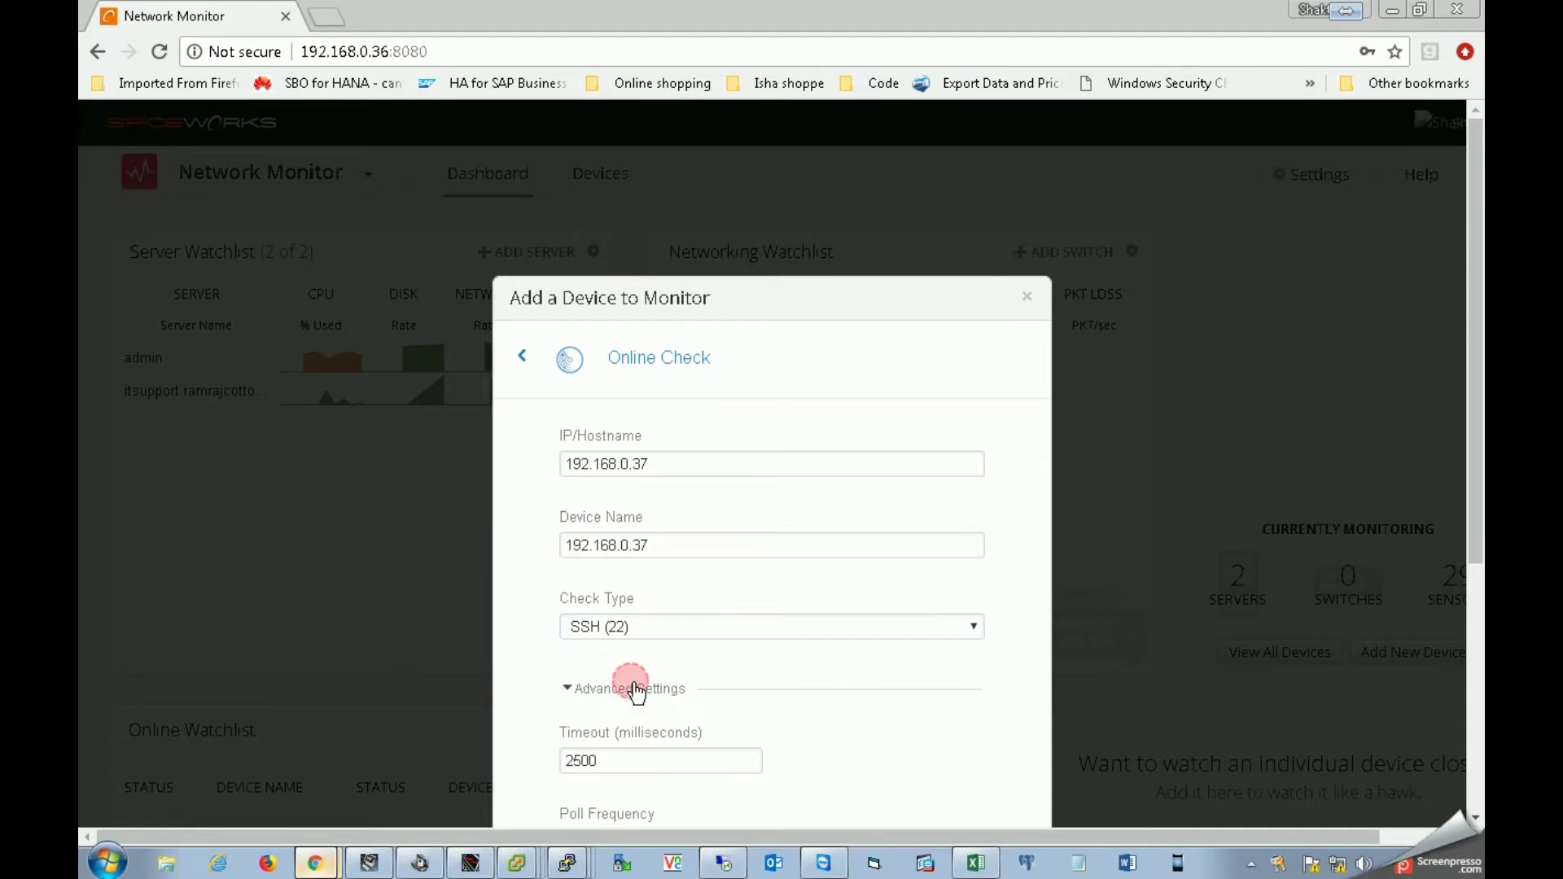
pyautogui.scroll(-4, 725, 661)
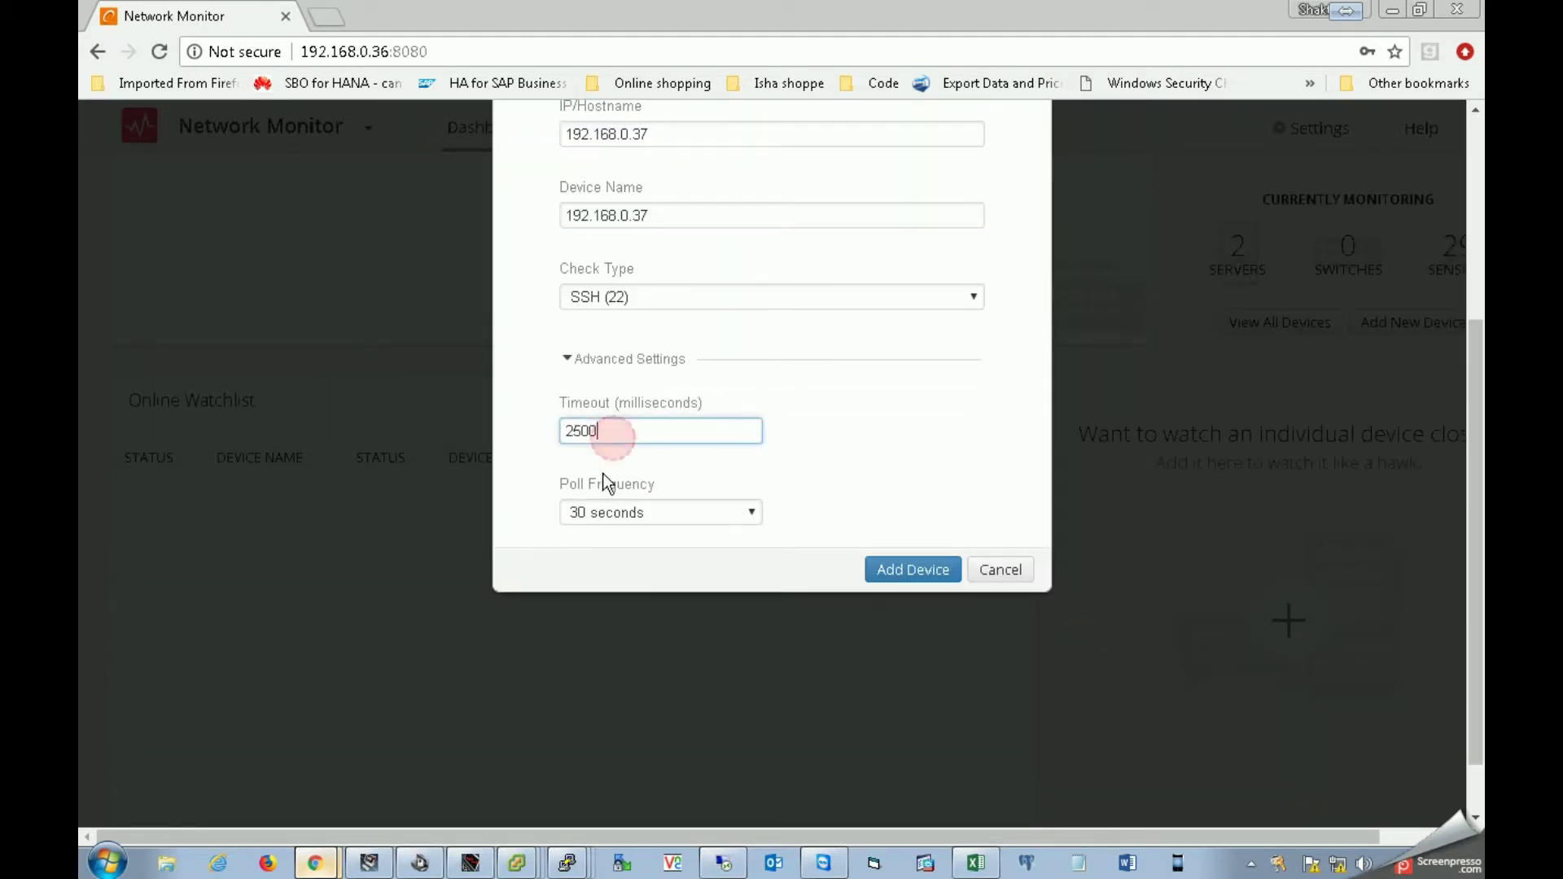
pyautogui.click(612, 511)
pyautogui.scroll(4, 824, 452)
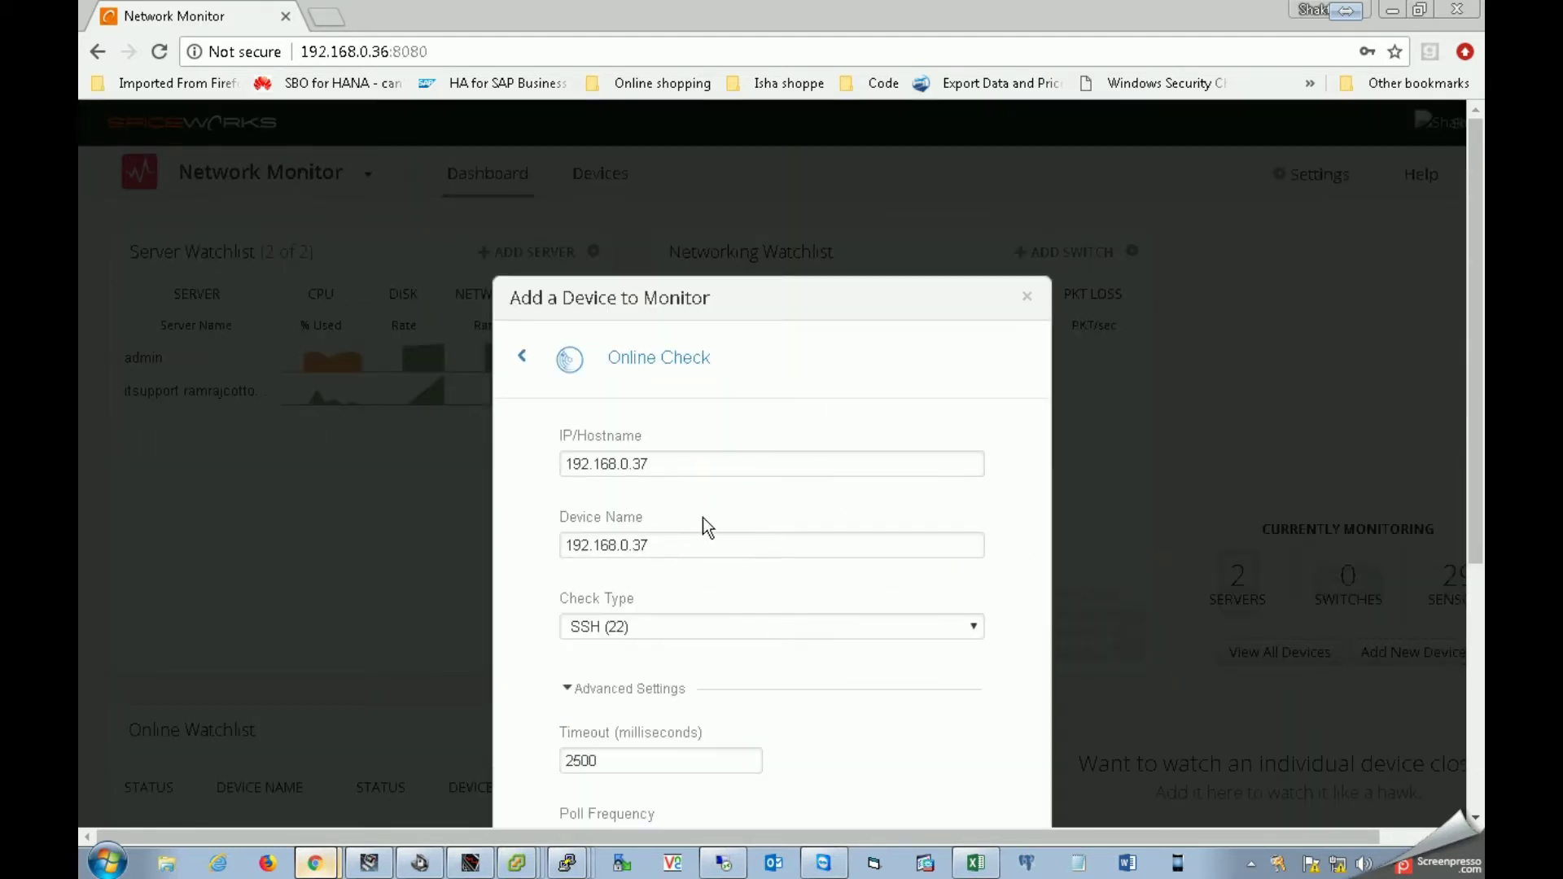
pyautogui.scroll(-2, 745, 517)
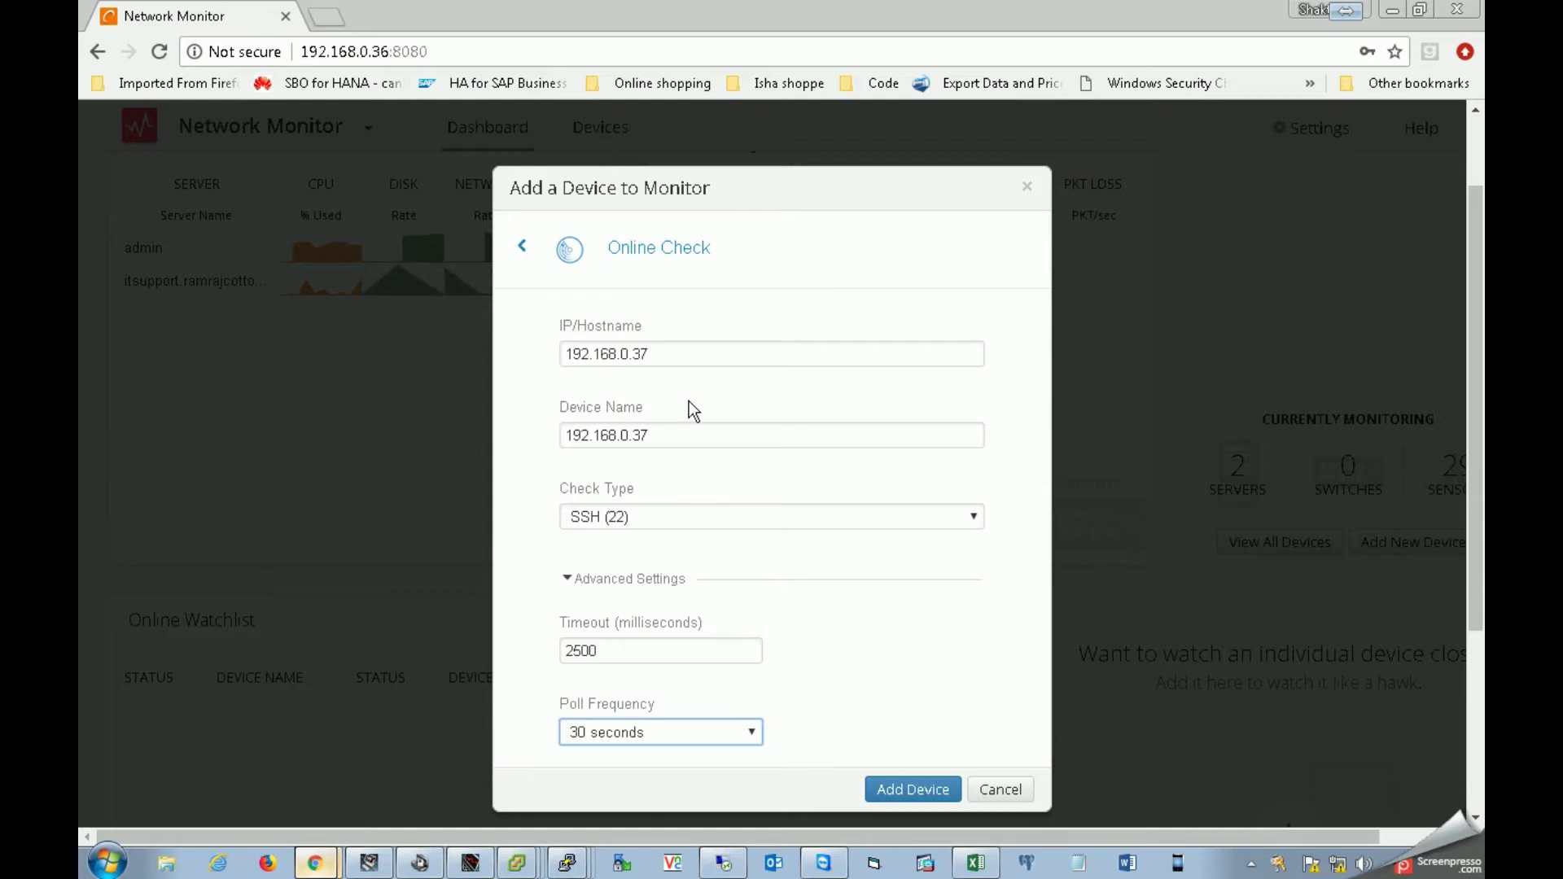
pyautogui.click(636, 518)
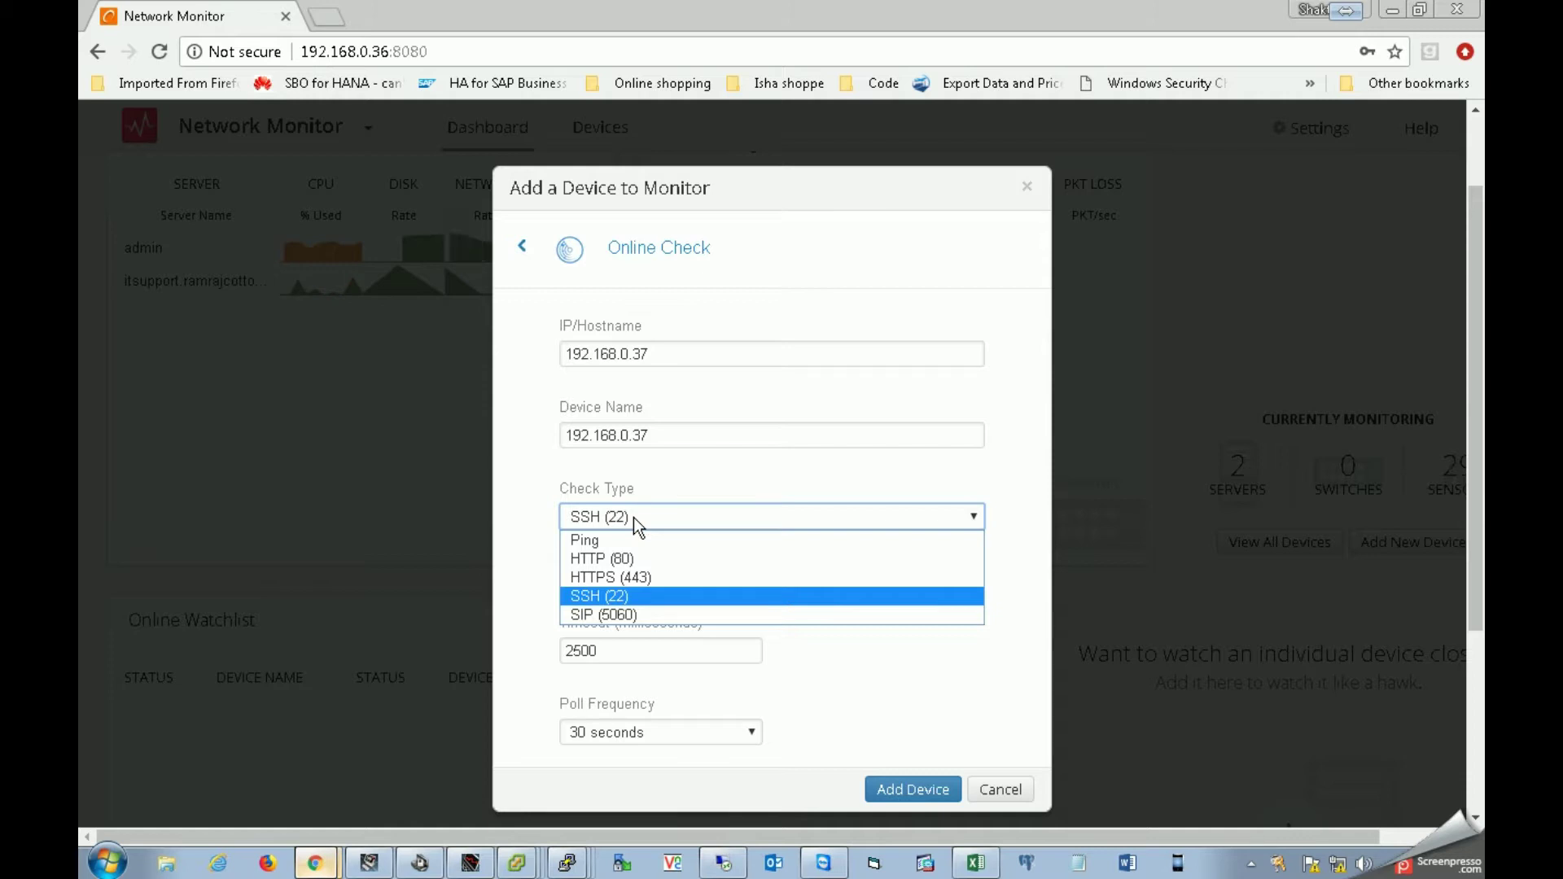
pyautogui.click(702, 459)
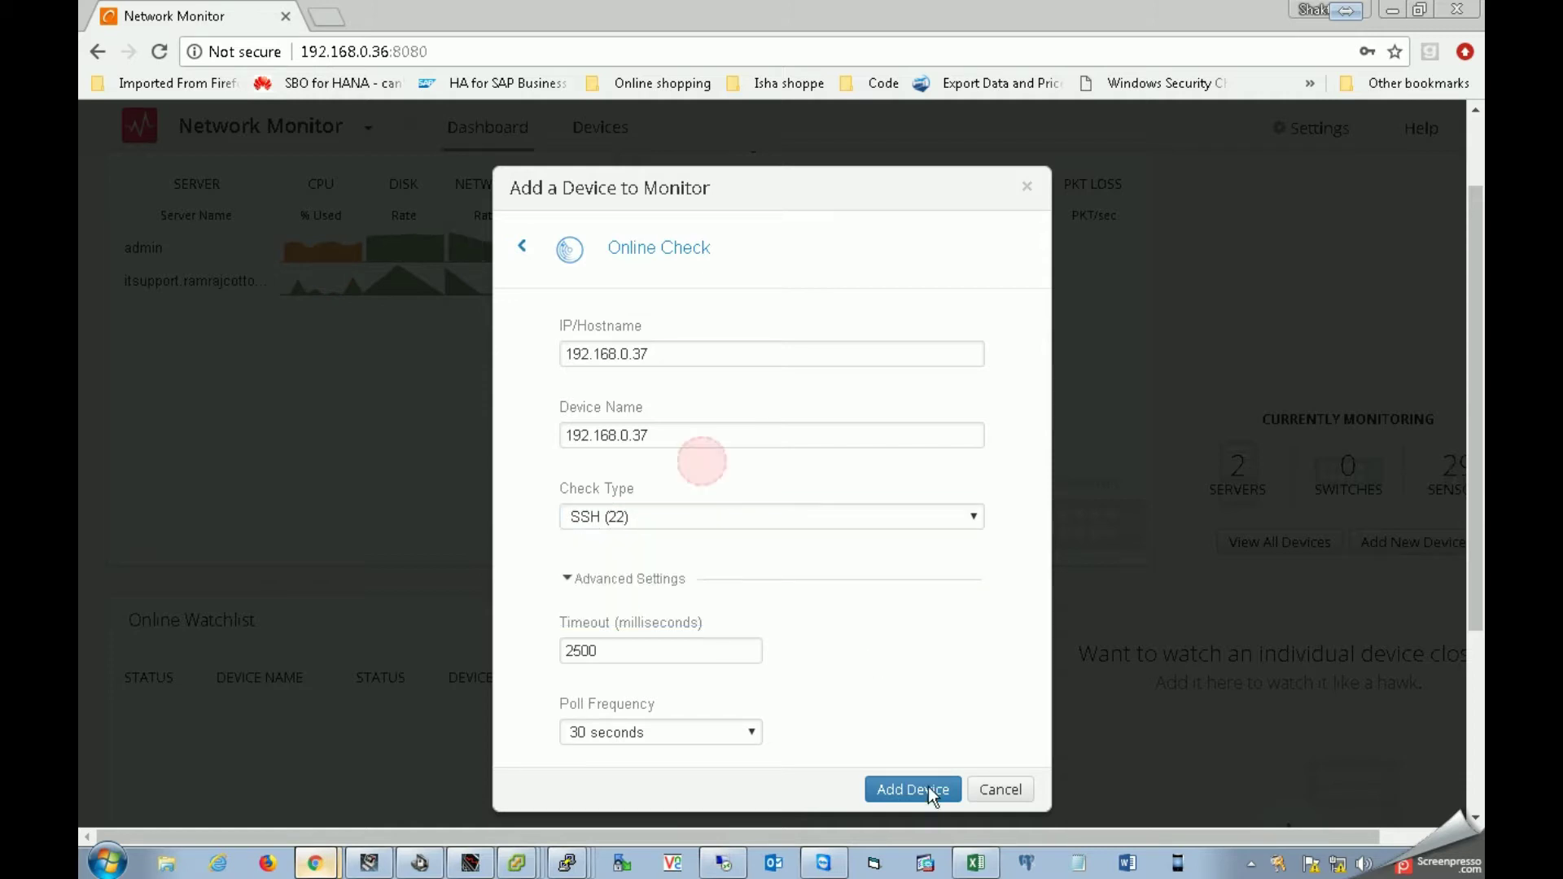
pyautogui.click(928, 787)
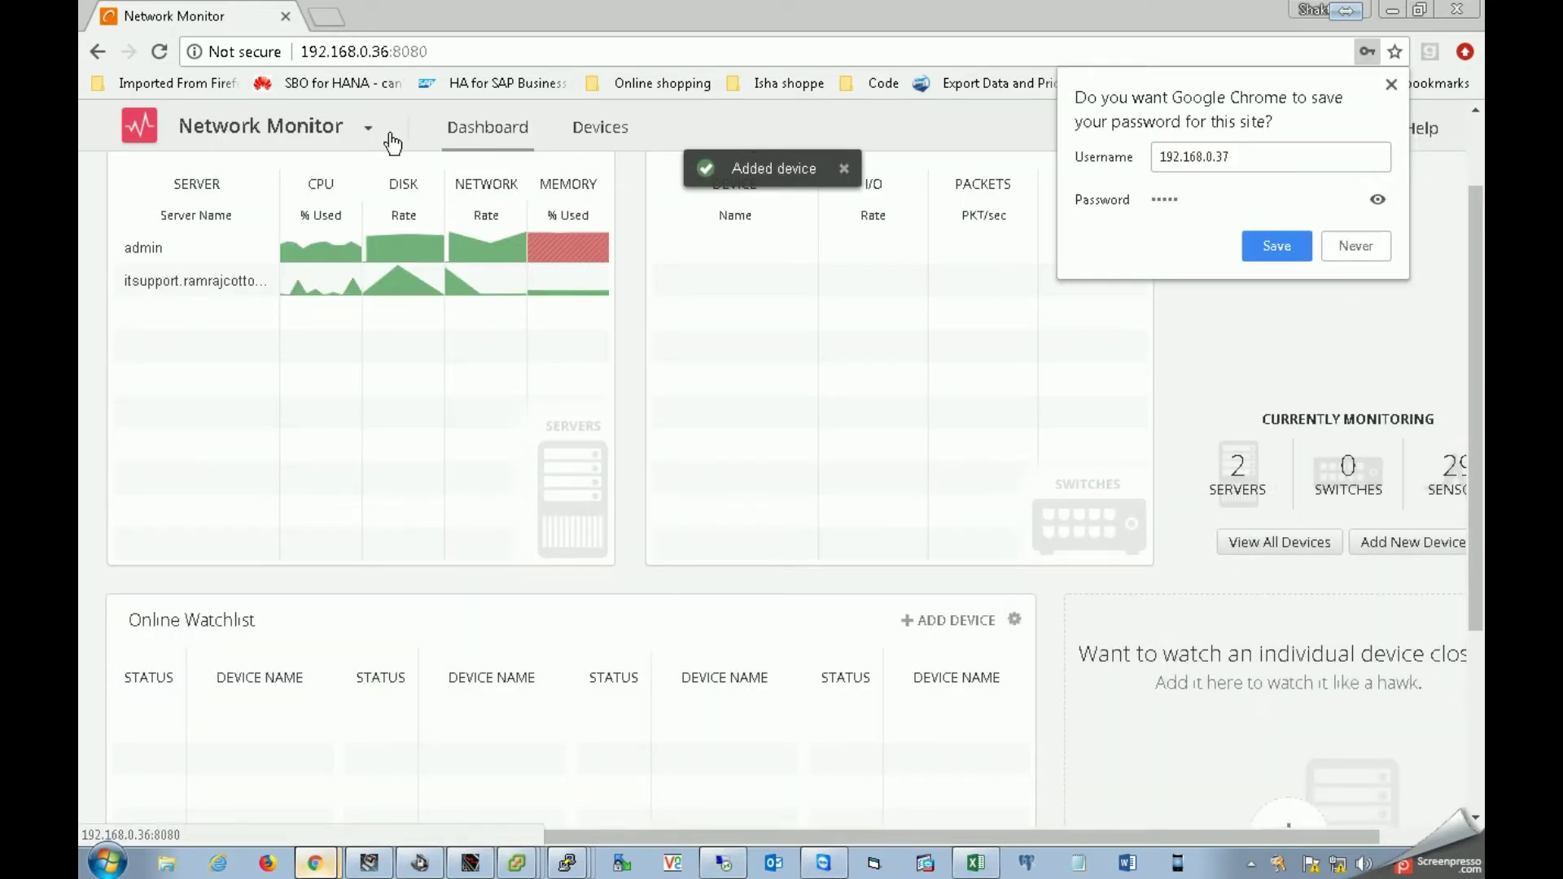
# Reload the dashboard and scroll down to the Online Watchlist
pyautogui.click(154, 50)
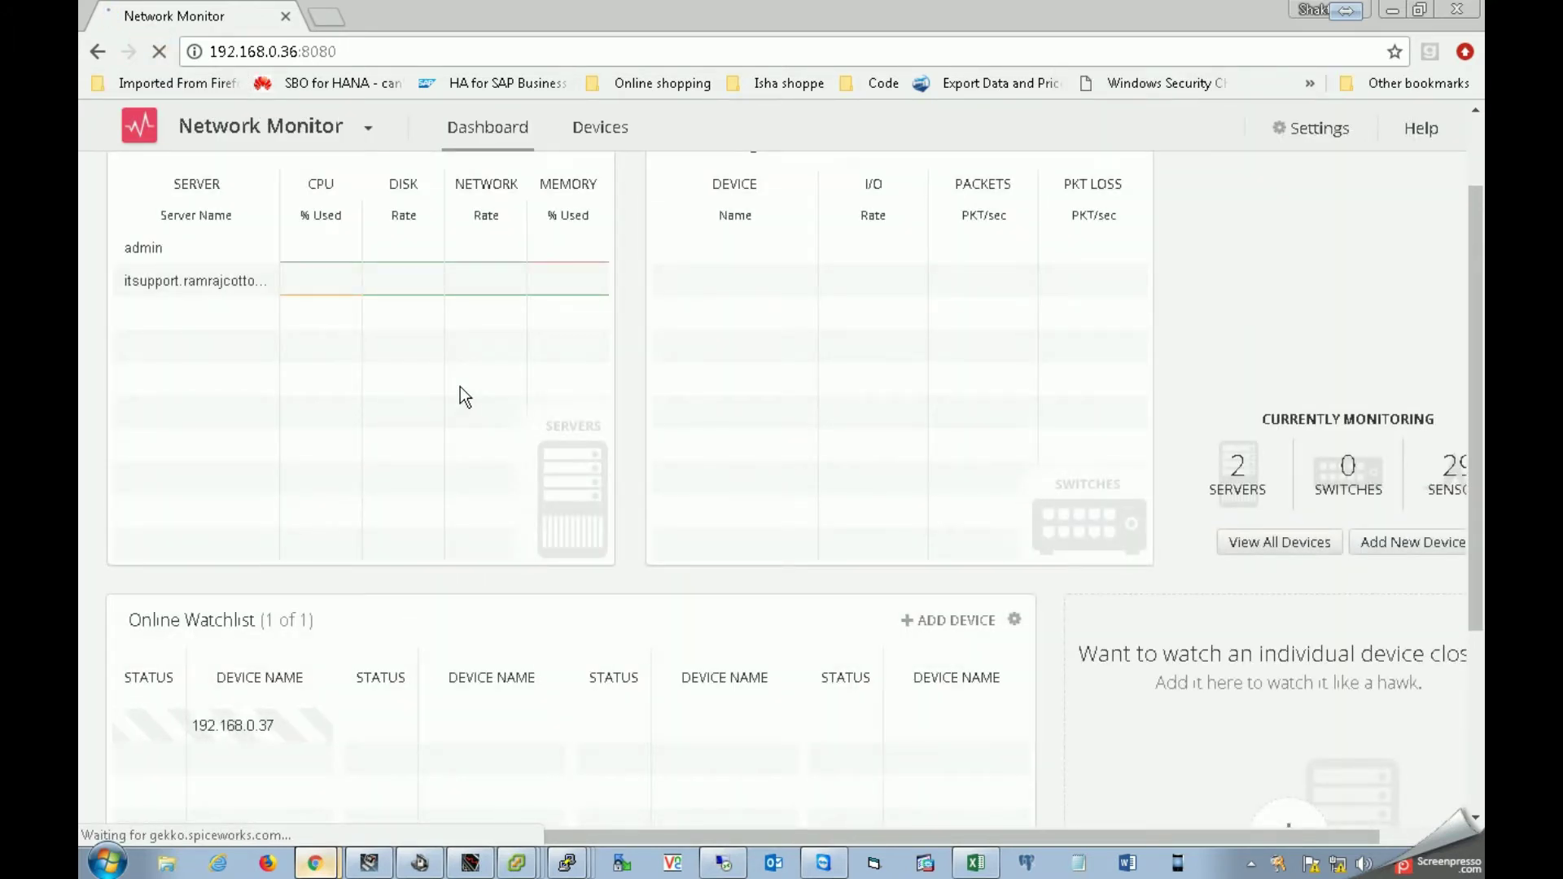
pyautogui.scroll(-3, 537, 386)
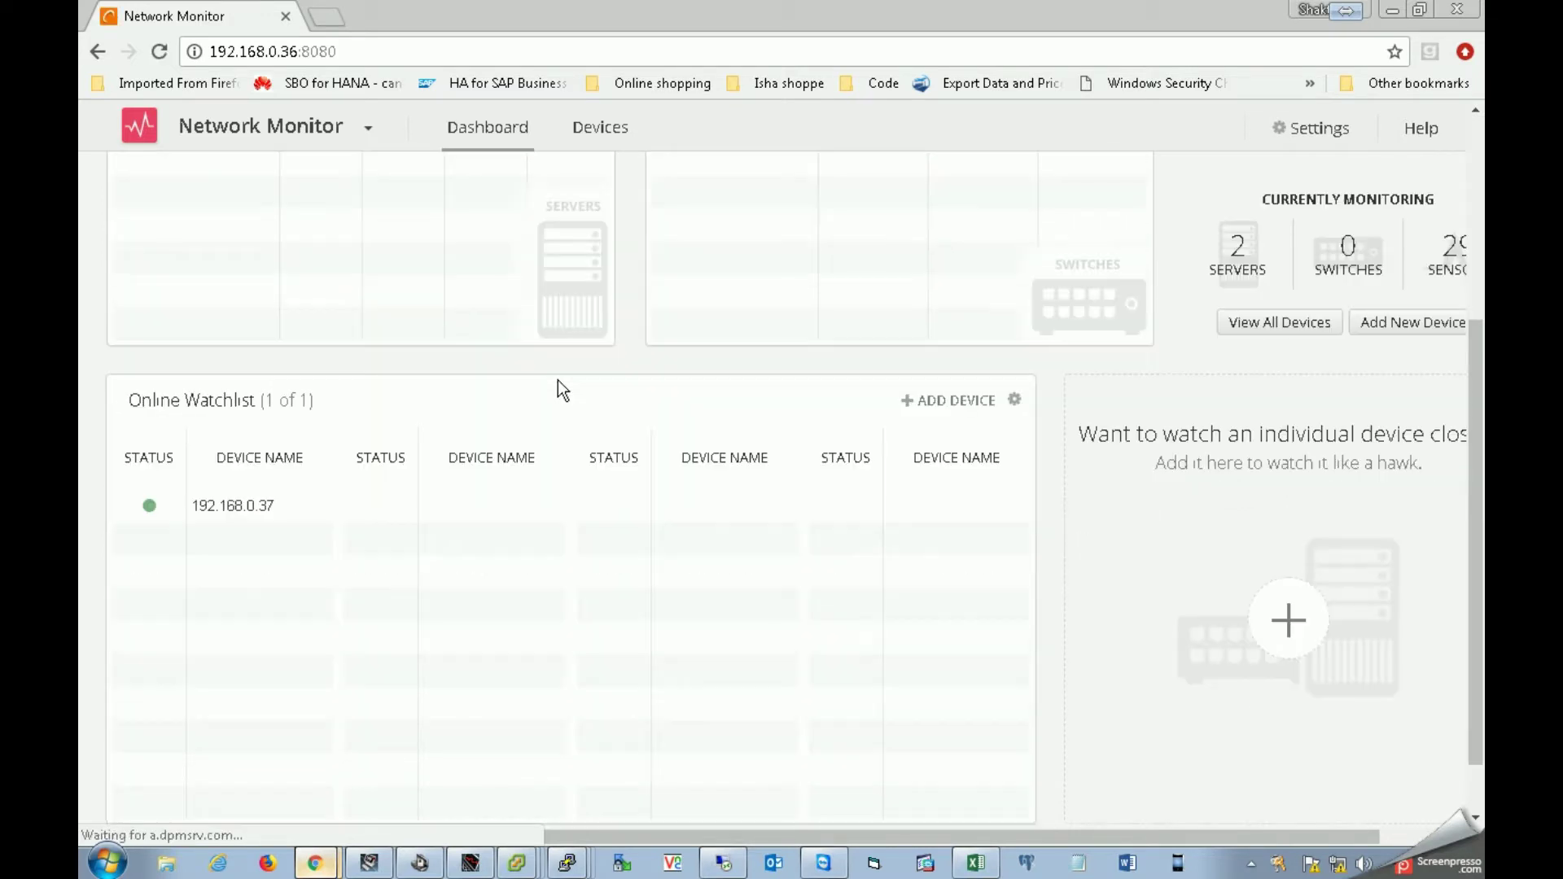
pyautogui.moveTo(185, 524)
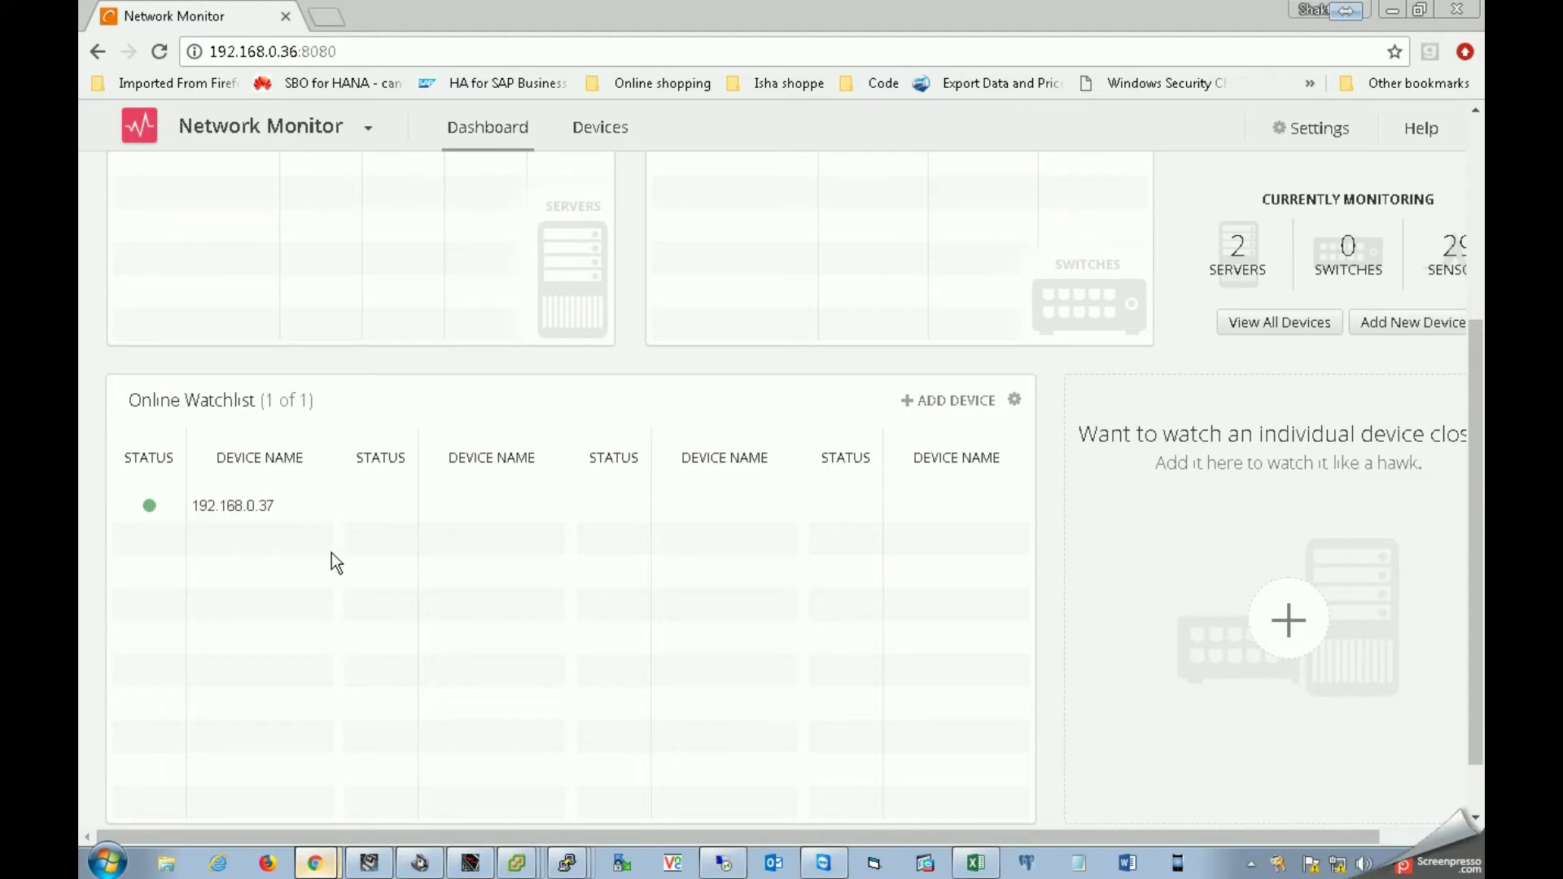
# Cancel the stray Add Device dialog and open the 192.168.0.37 device page
pyautogui.click(944, 403)
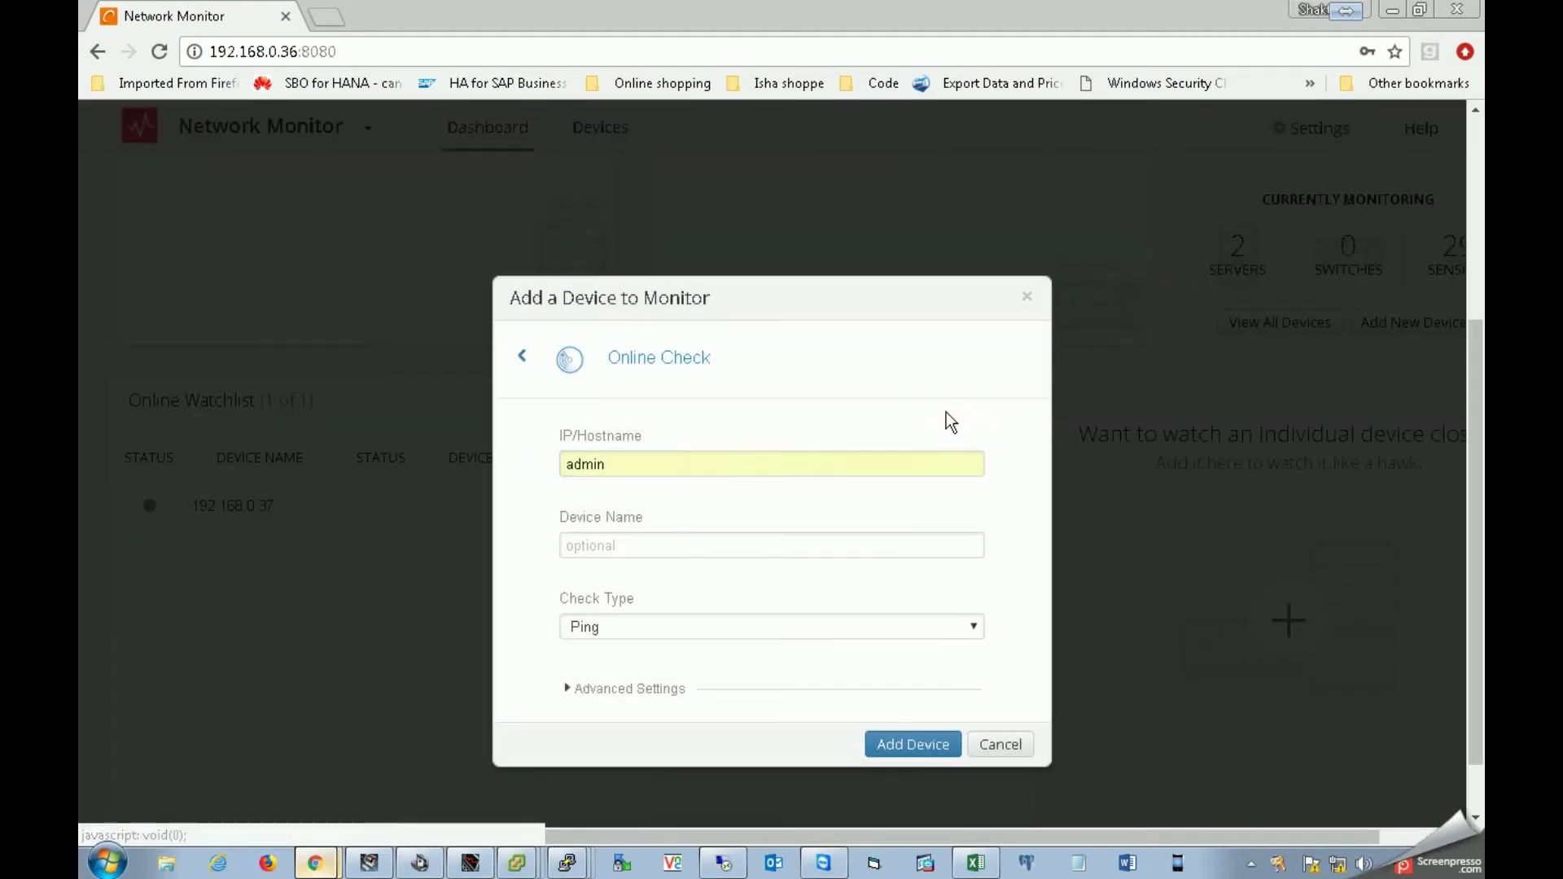
pyautogui.click(513, 357)
pyautogui.click(1029, 299)
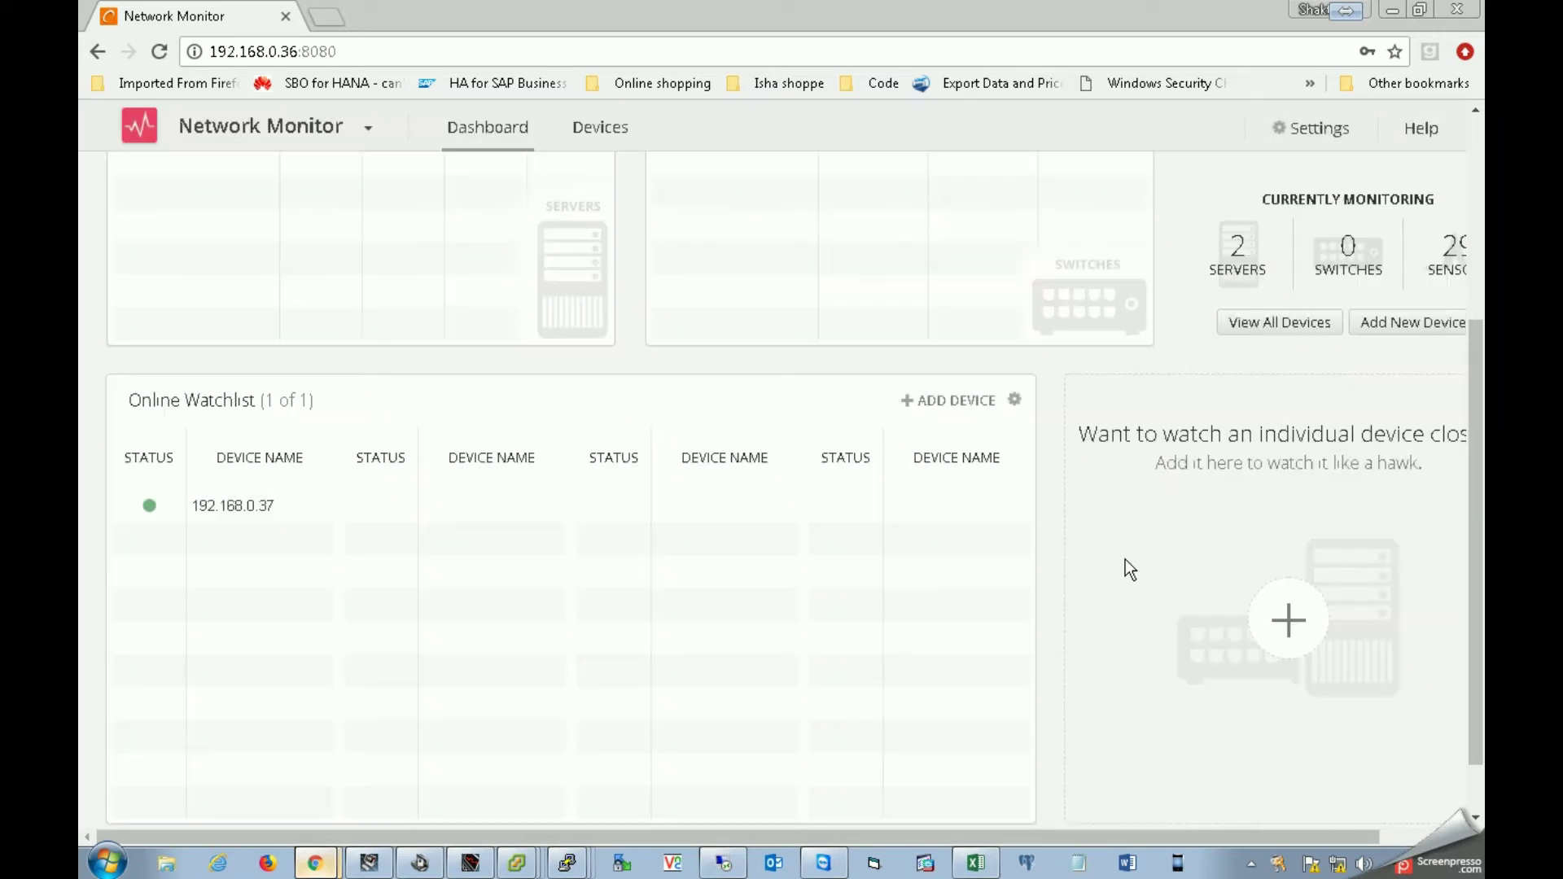
pyautogui.click(171, 619)
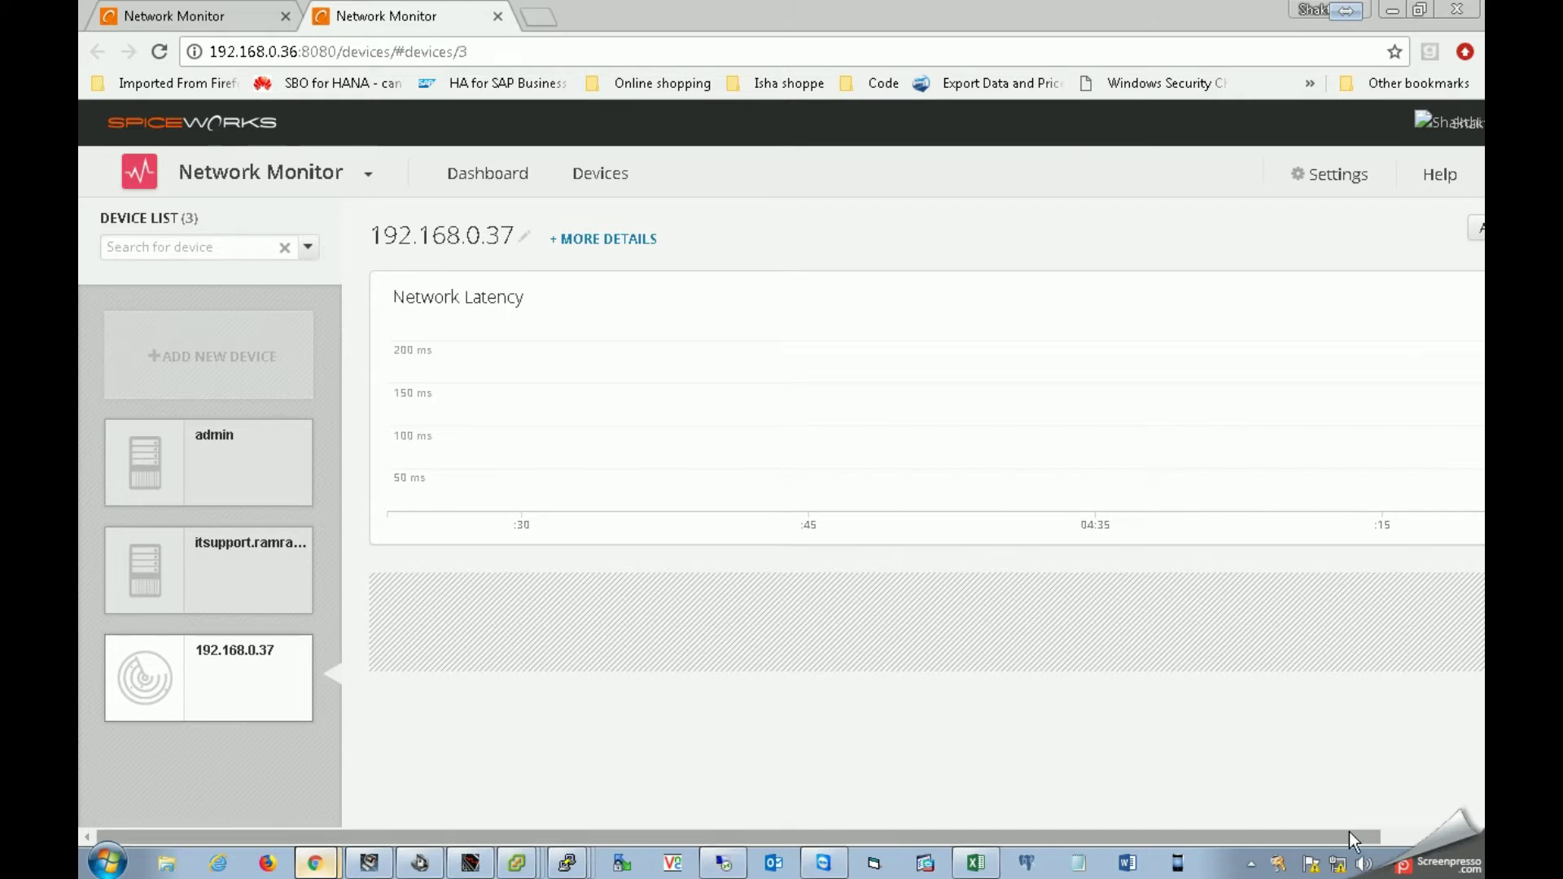
# Check the admin memory alert details, then go to the Default Monitors alert settings
pyautogui.moveTo(1368, 836); pyautogui.dragTo(1290, 836)
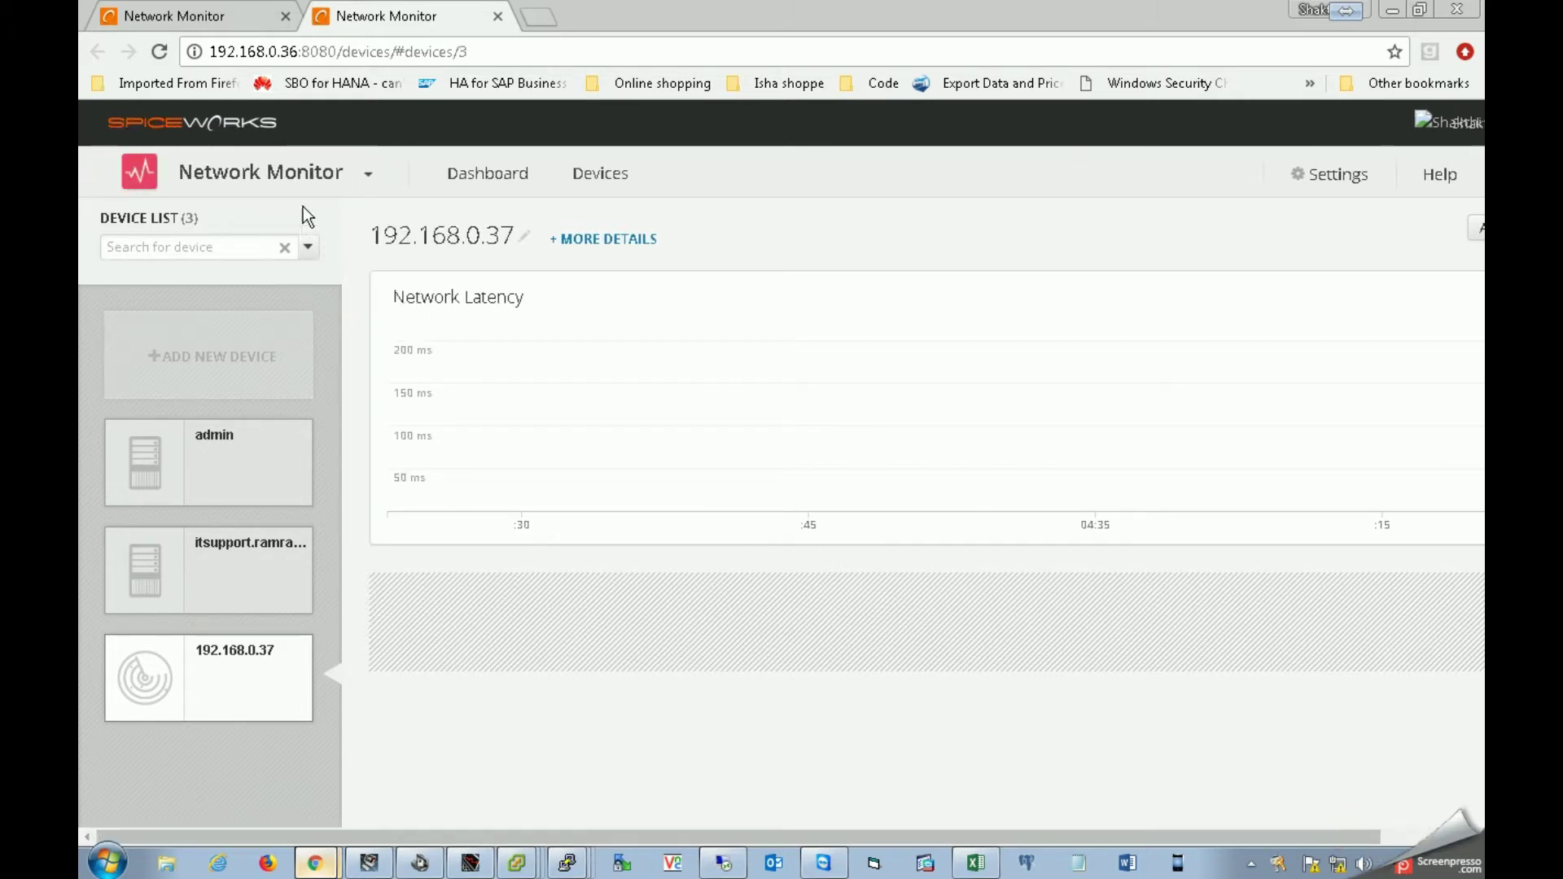
pyautogui.click(254, 176)
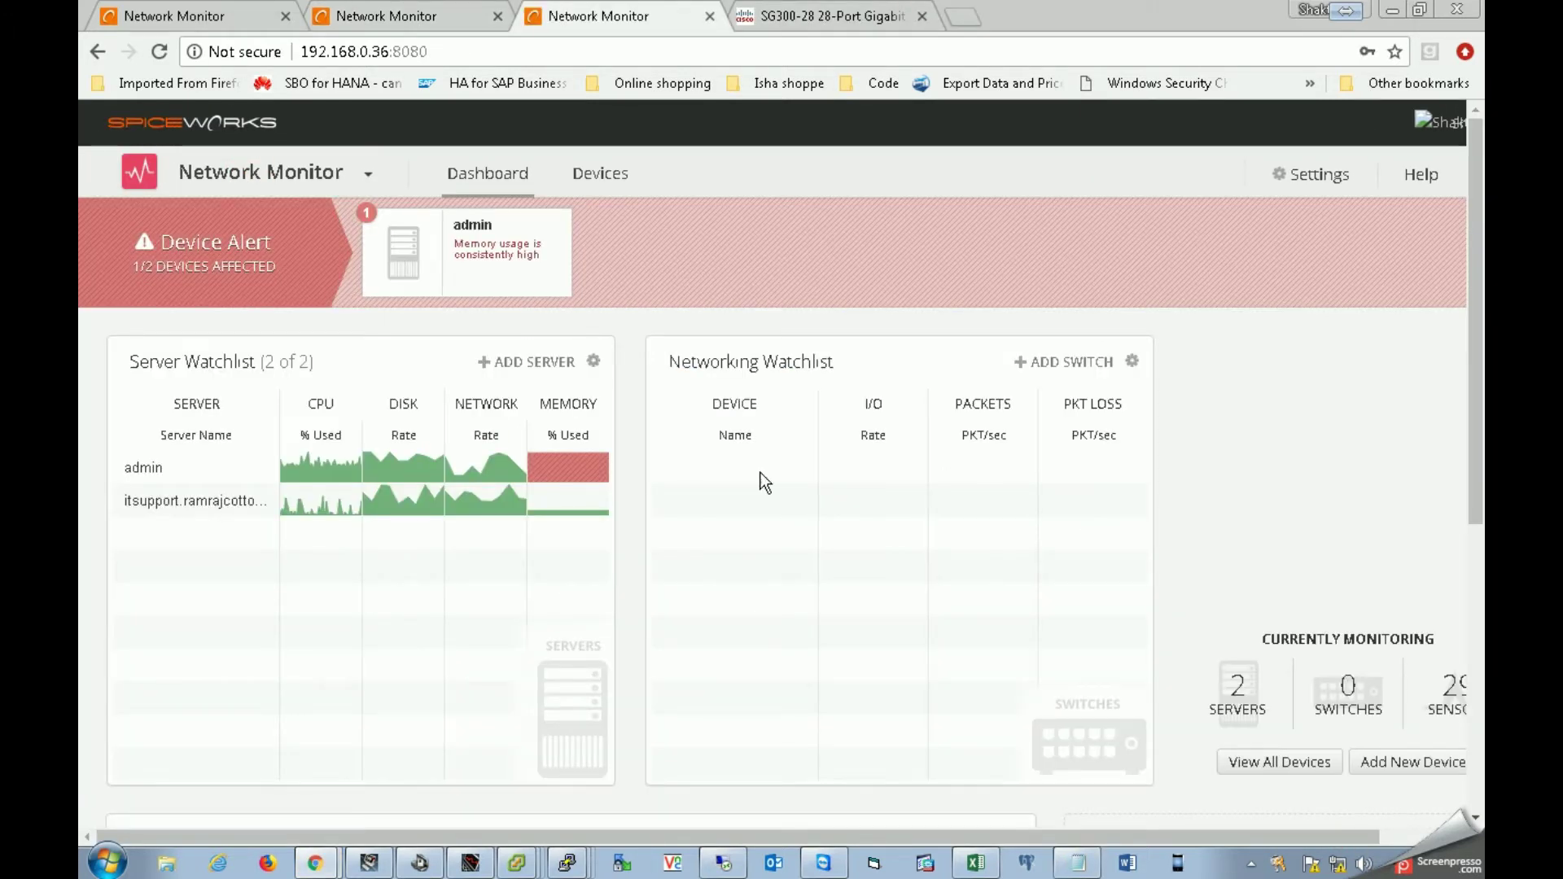
pyautogui.click(538, 239)
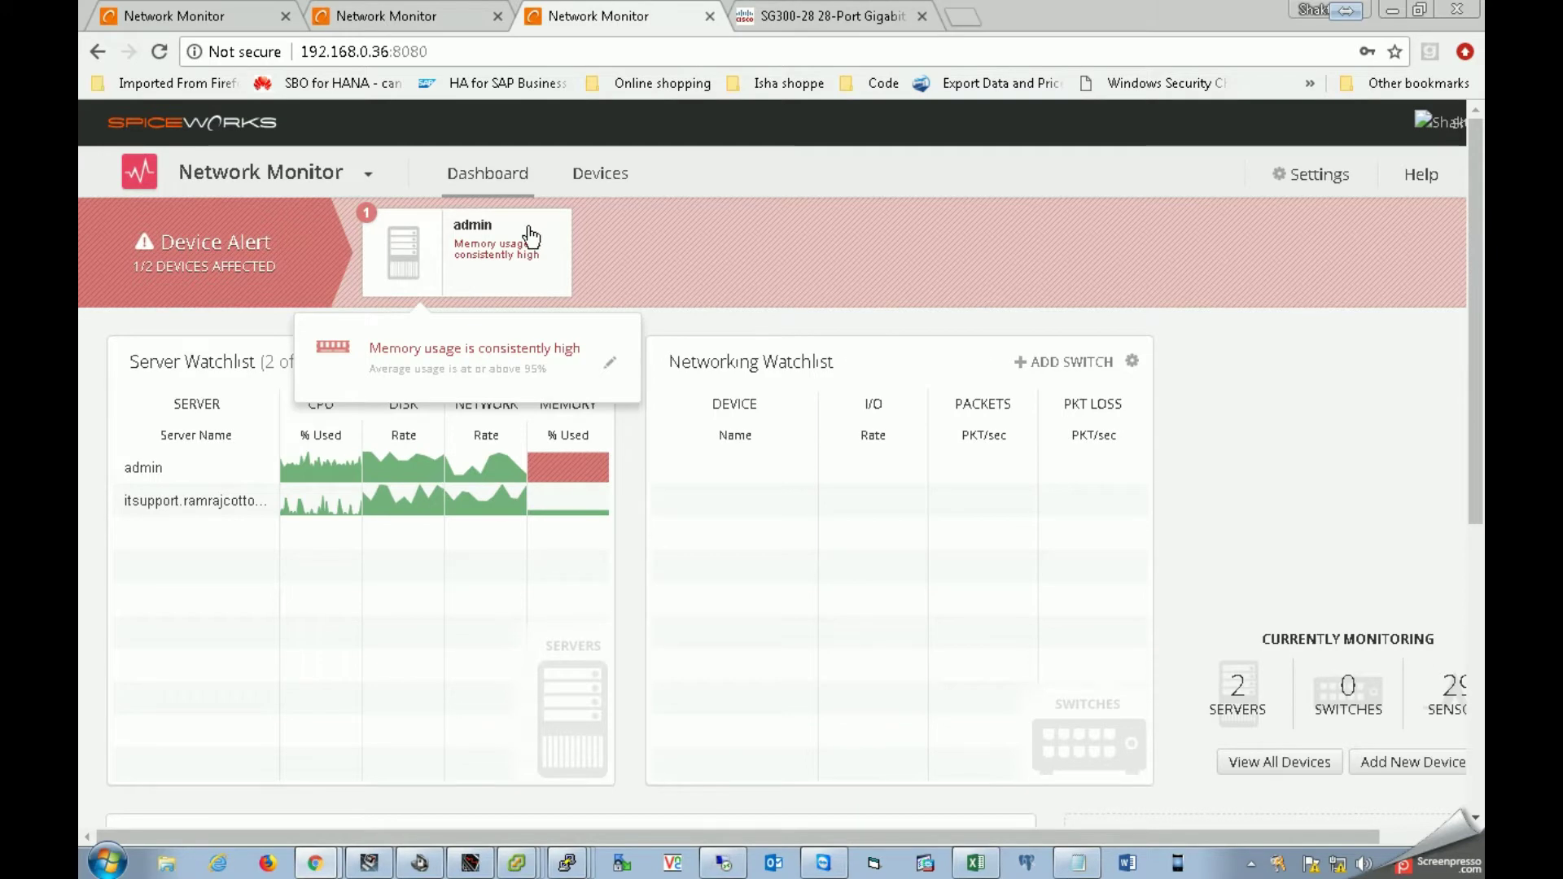
pyautogui.click(1330, 174)
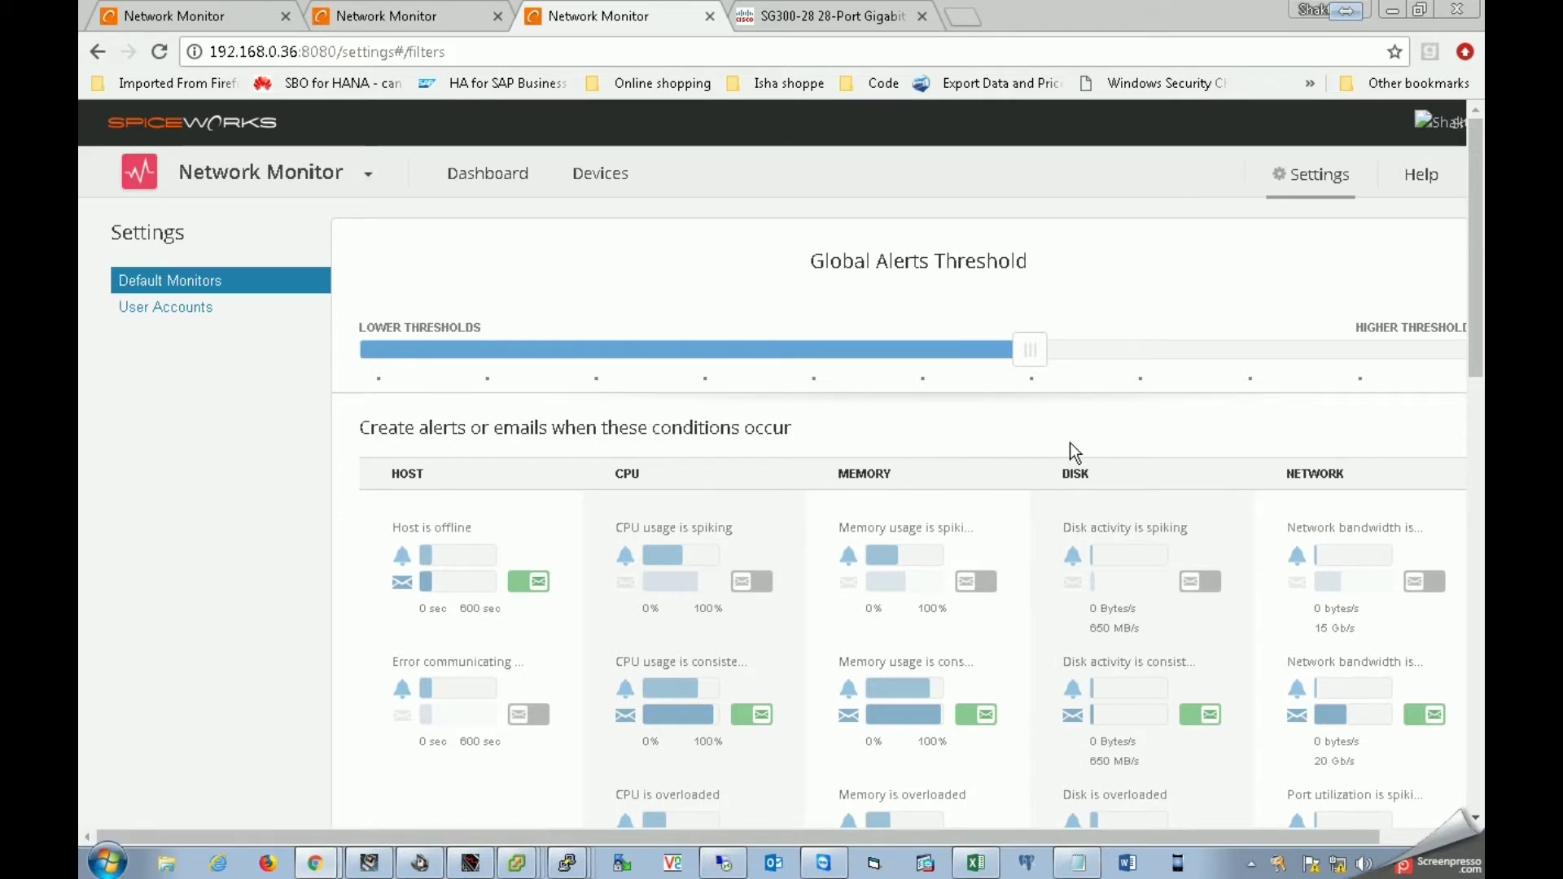
# Look over the Default Monitors thresholds, then go back to the Dashboard showing admin's memory alert
pyautogui.scroll(-1, 1150, 470)
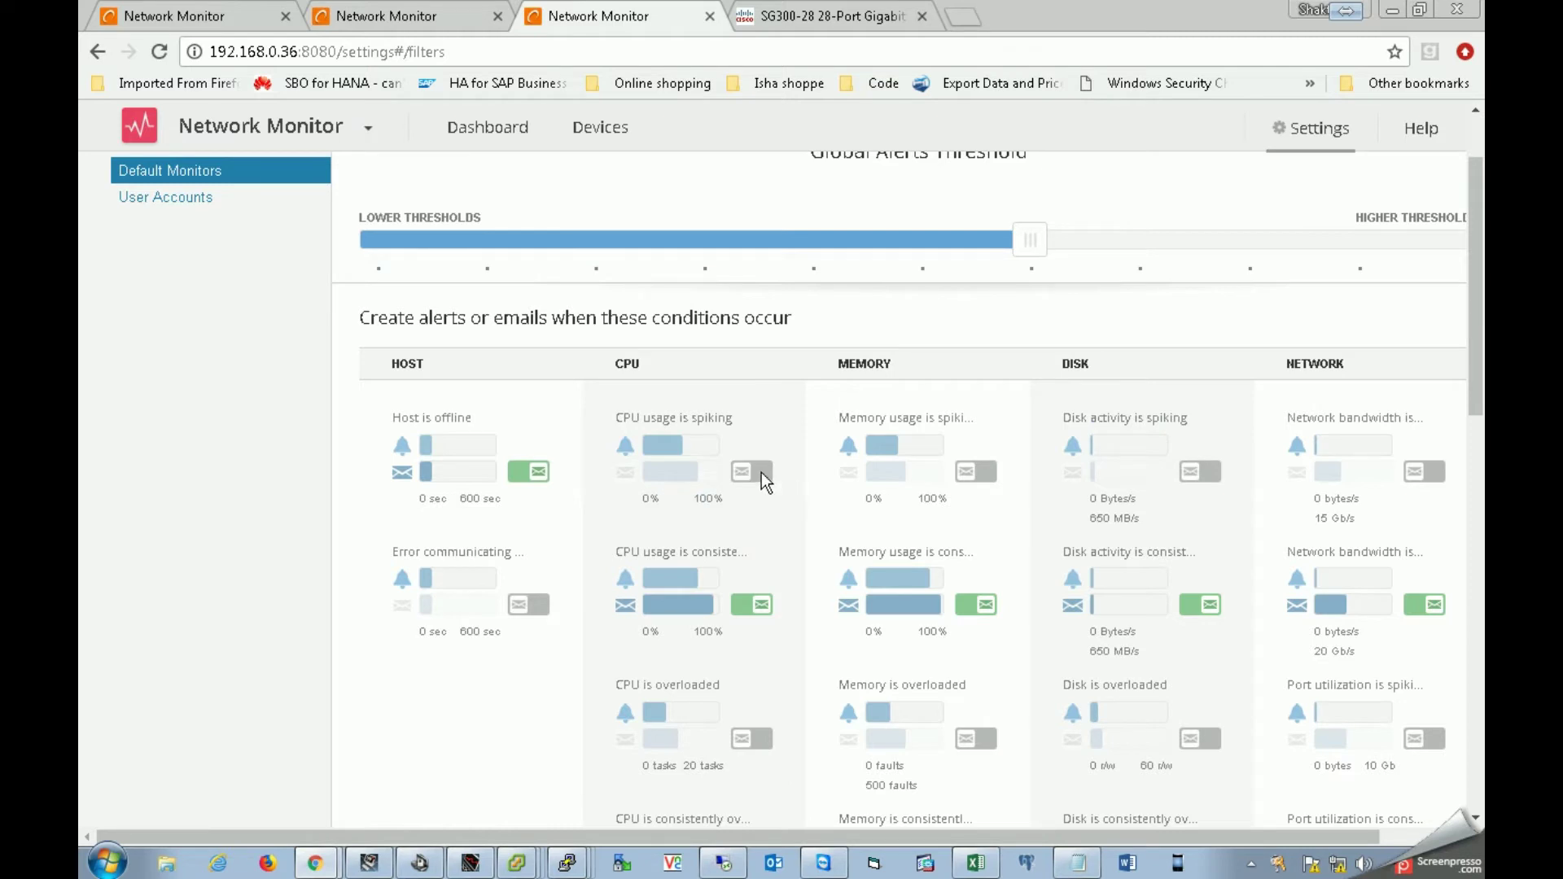
pyautogui.moveTo(690, 439)
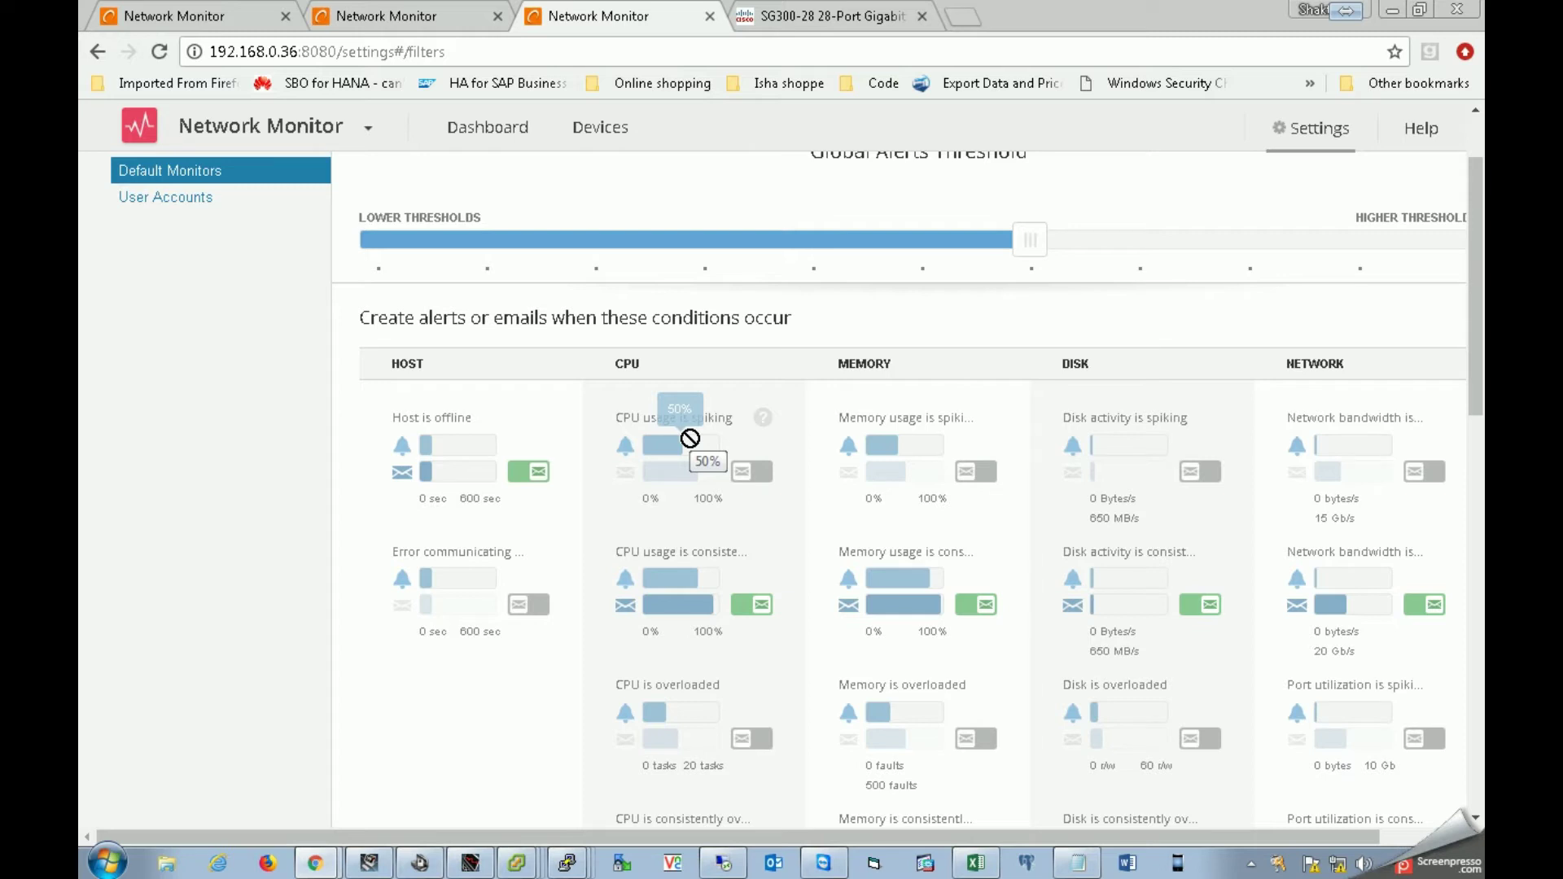
pyautogui.moveTo(895, 465)
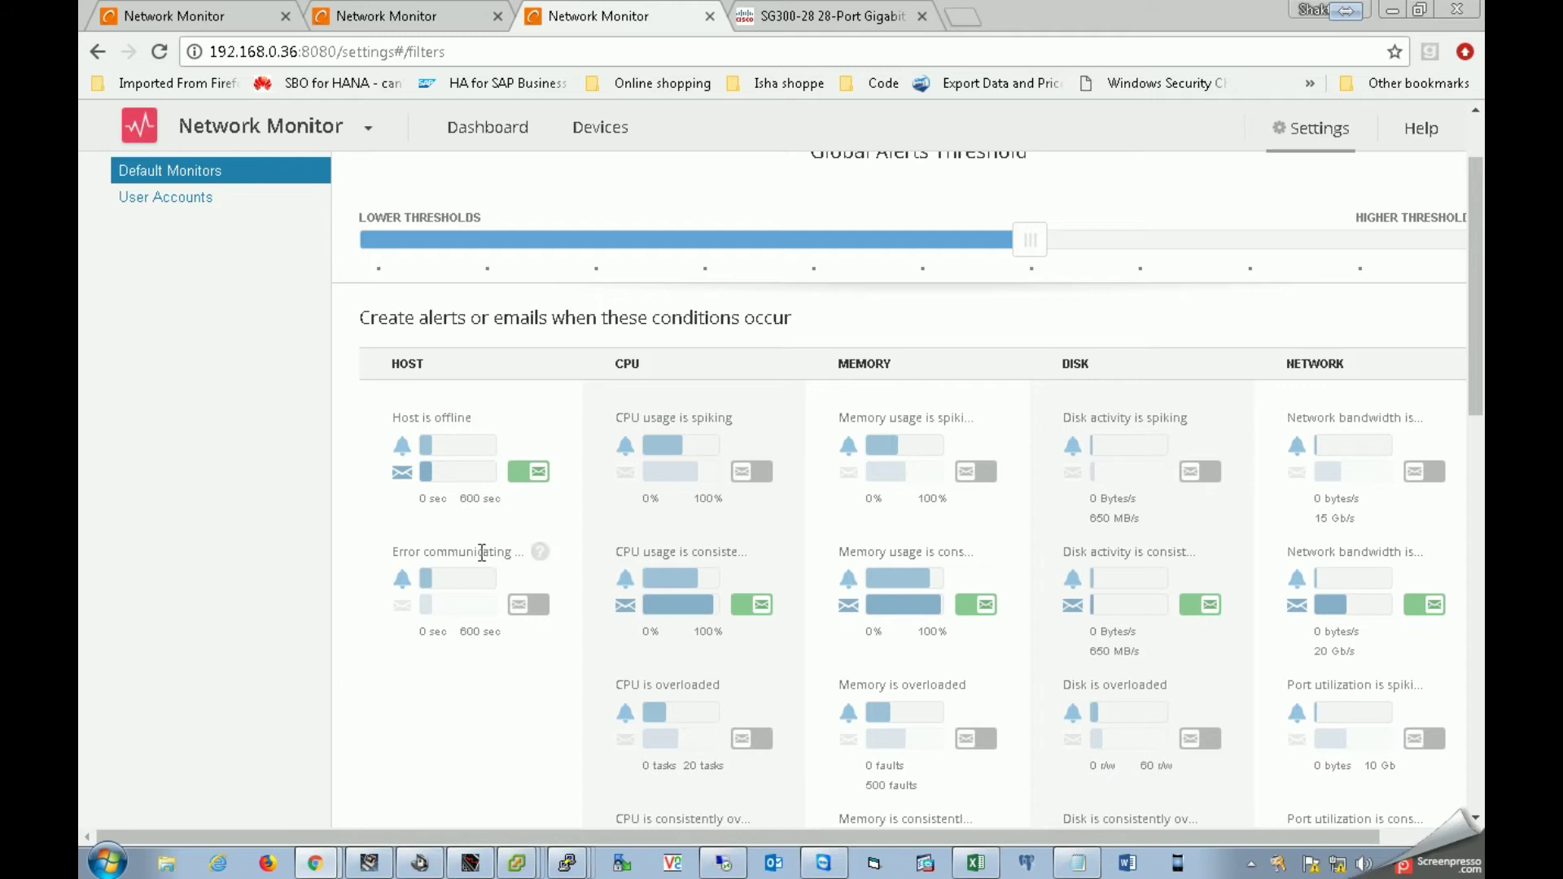
pyautogui.scroll(-6, 725, 548)
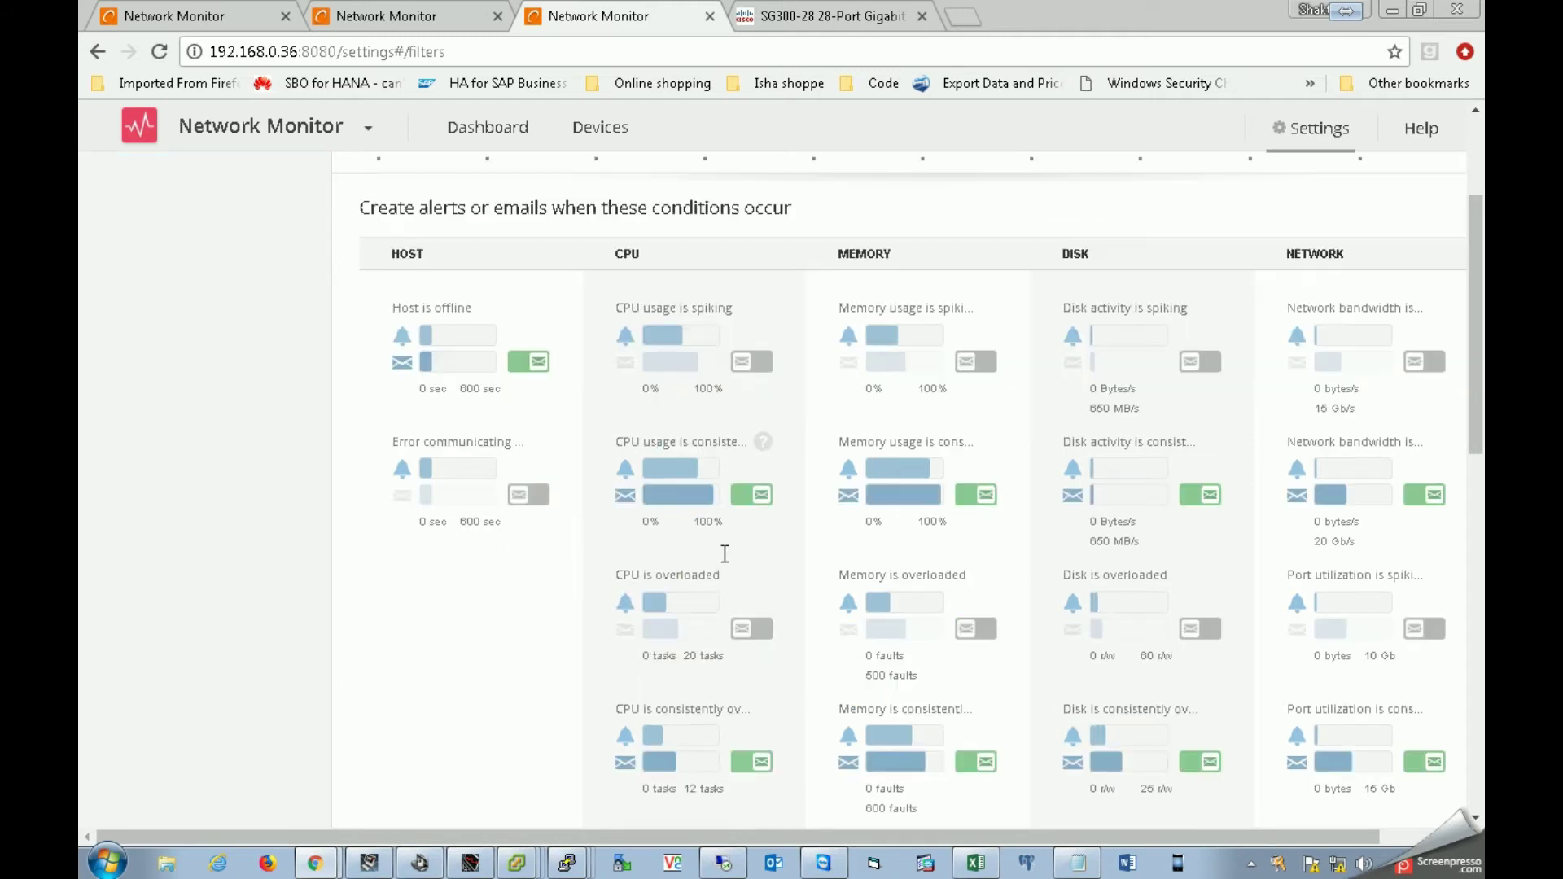
pyautogui.scroll(7, 736, 551)
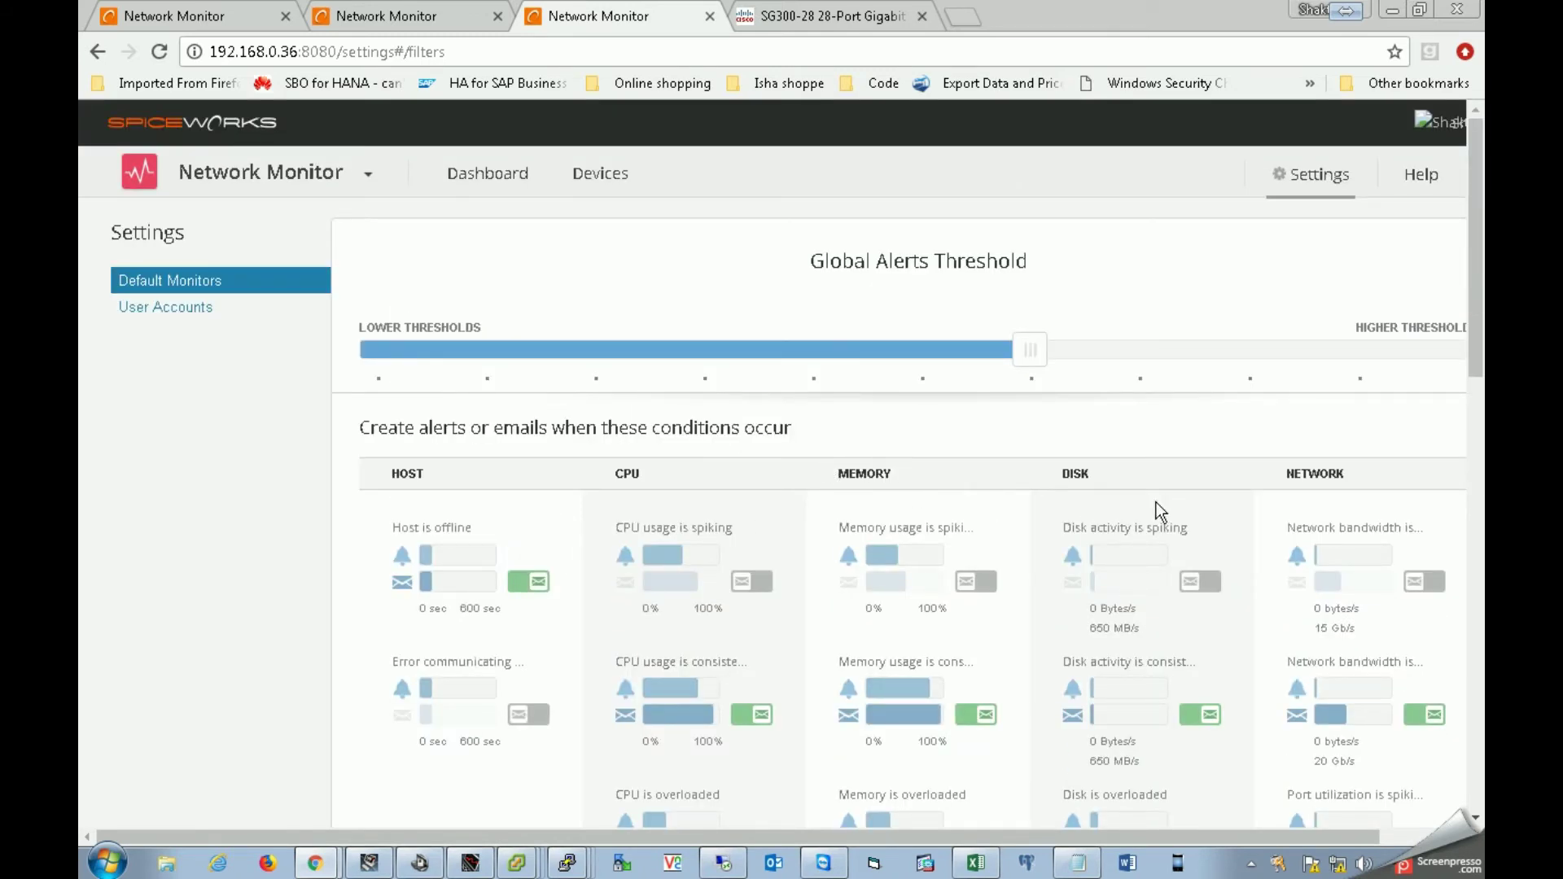
pyautogui.click(1424, 836)
pyautogui.hscroll(-2, 1267, 849)
pyautogui.click(499, 182)
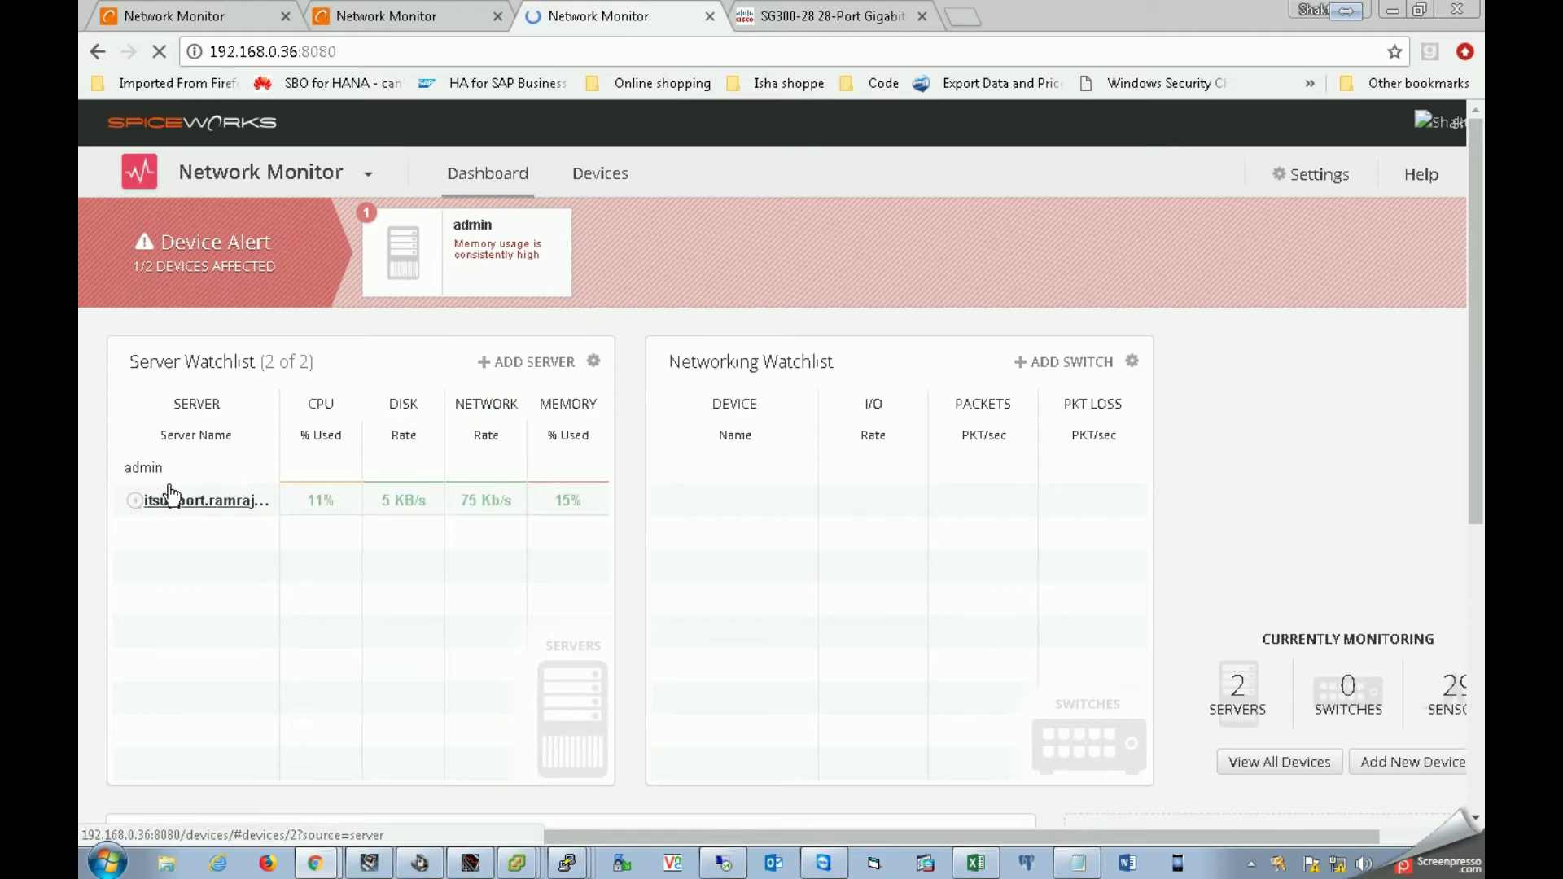
# On the admin server page, expand HOST alert types and edit 'Error communicating with host' thresholds
pyautogui.click(145, 467)
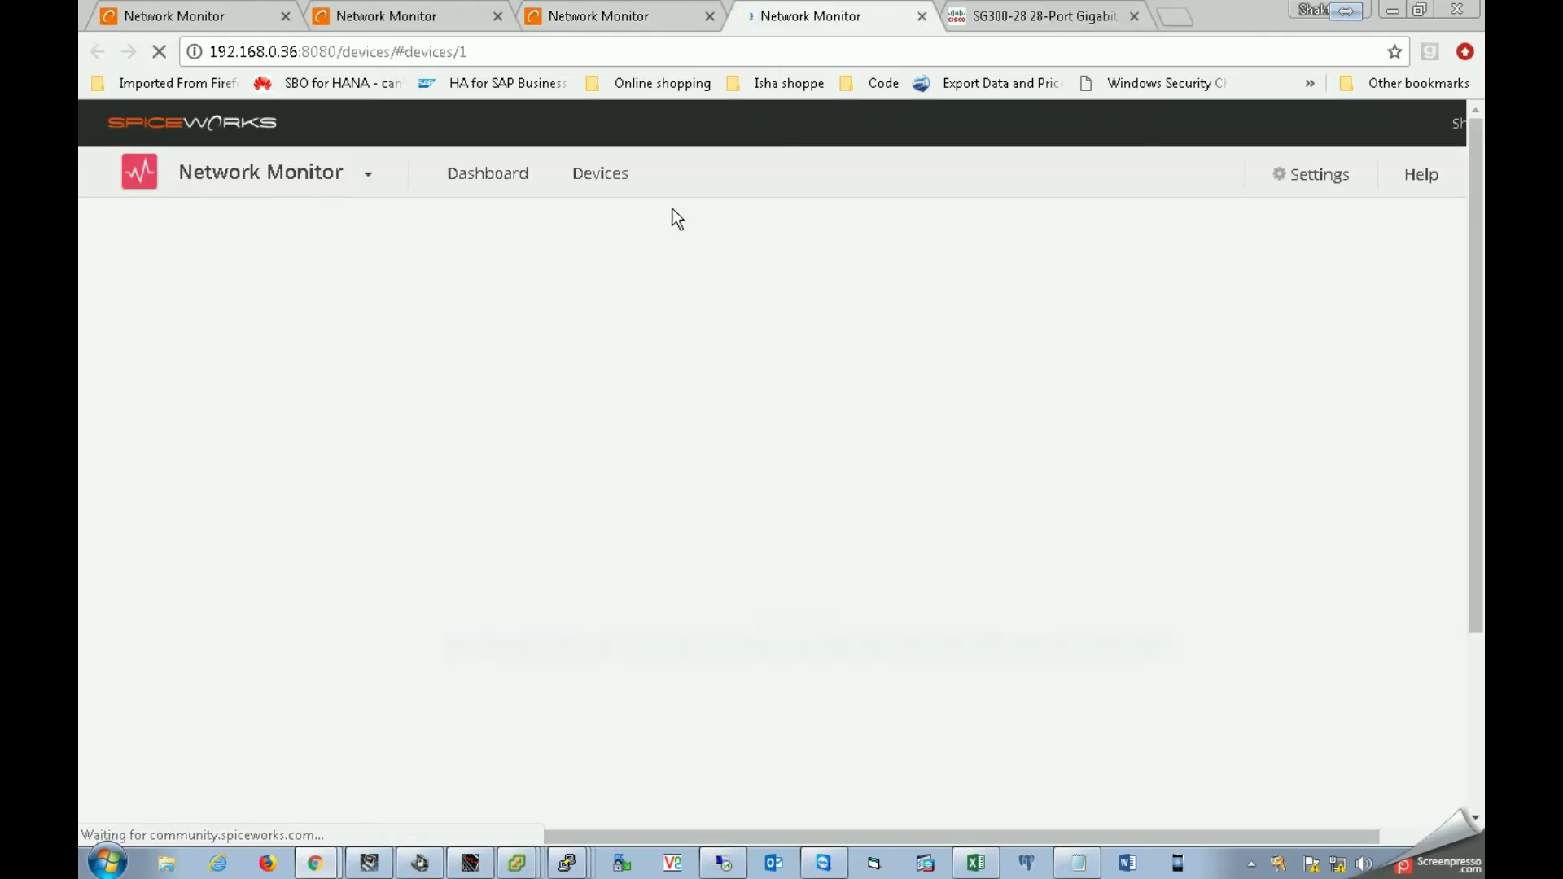
pyautogui.moveTo(883, 235)
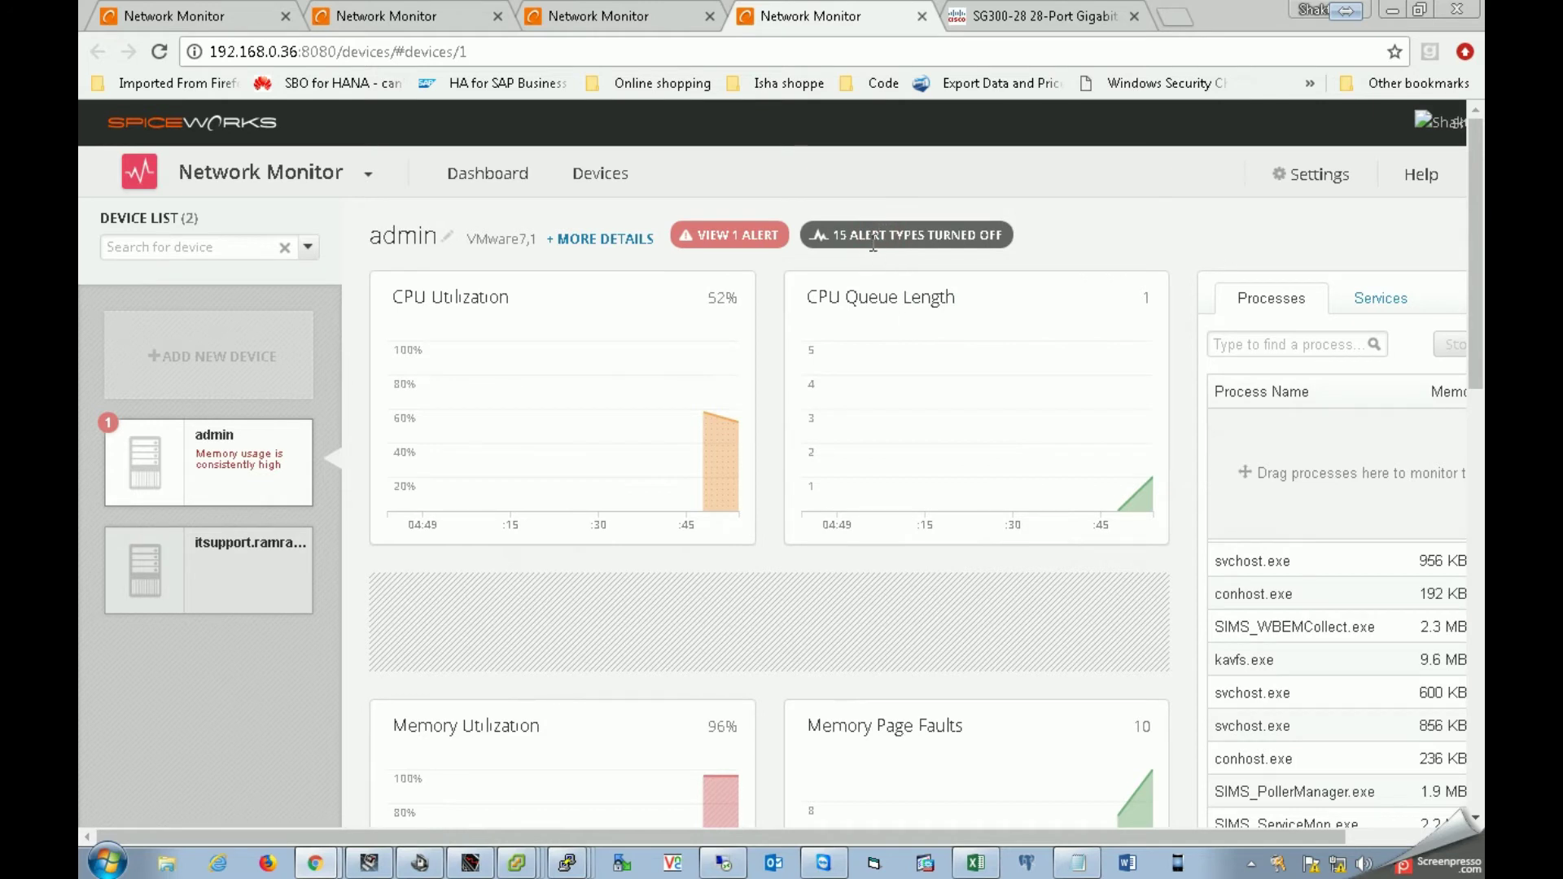
pyautogui.click(778, 291)
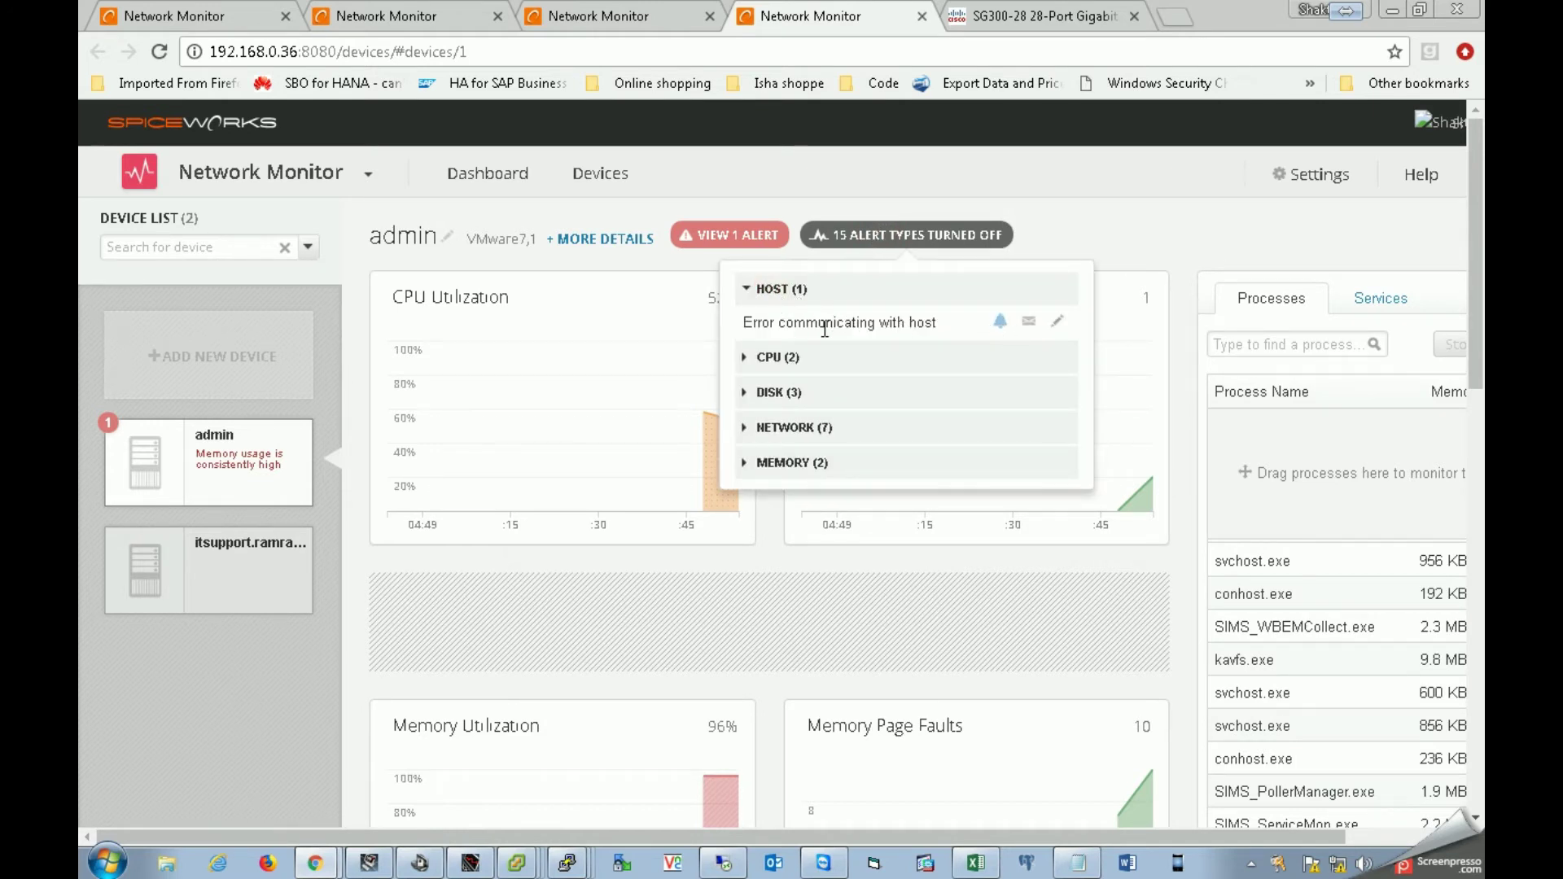
pyautogui.click(1055, 322)
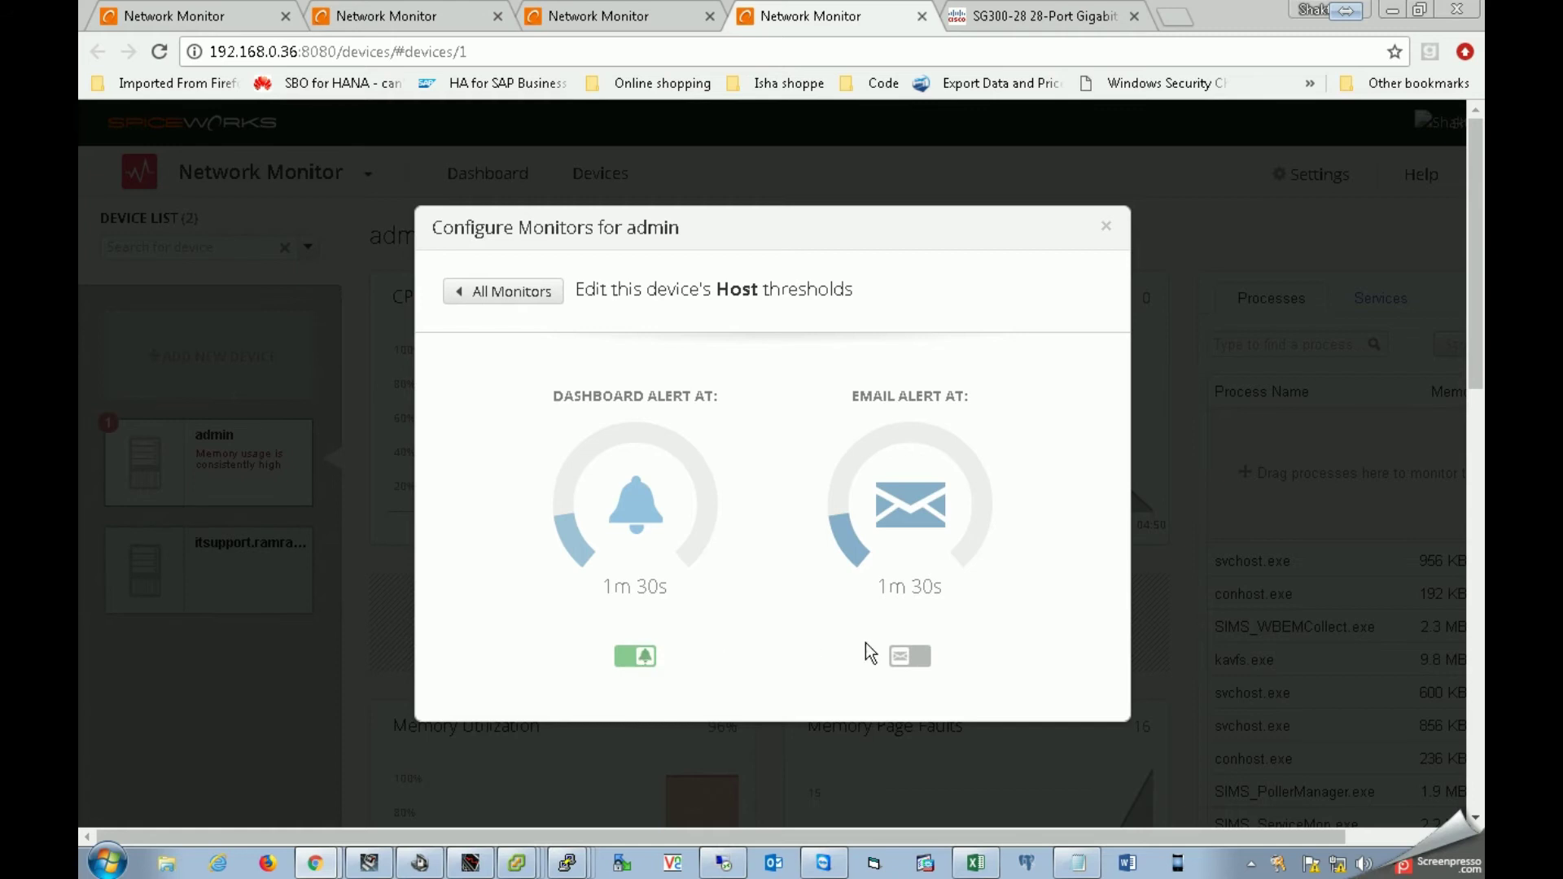
# Enable email alerts for the host-error monitor, then view admin's CPU, Disk and Application monitors
pyautogui.click(912, 658)
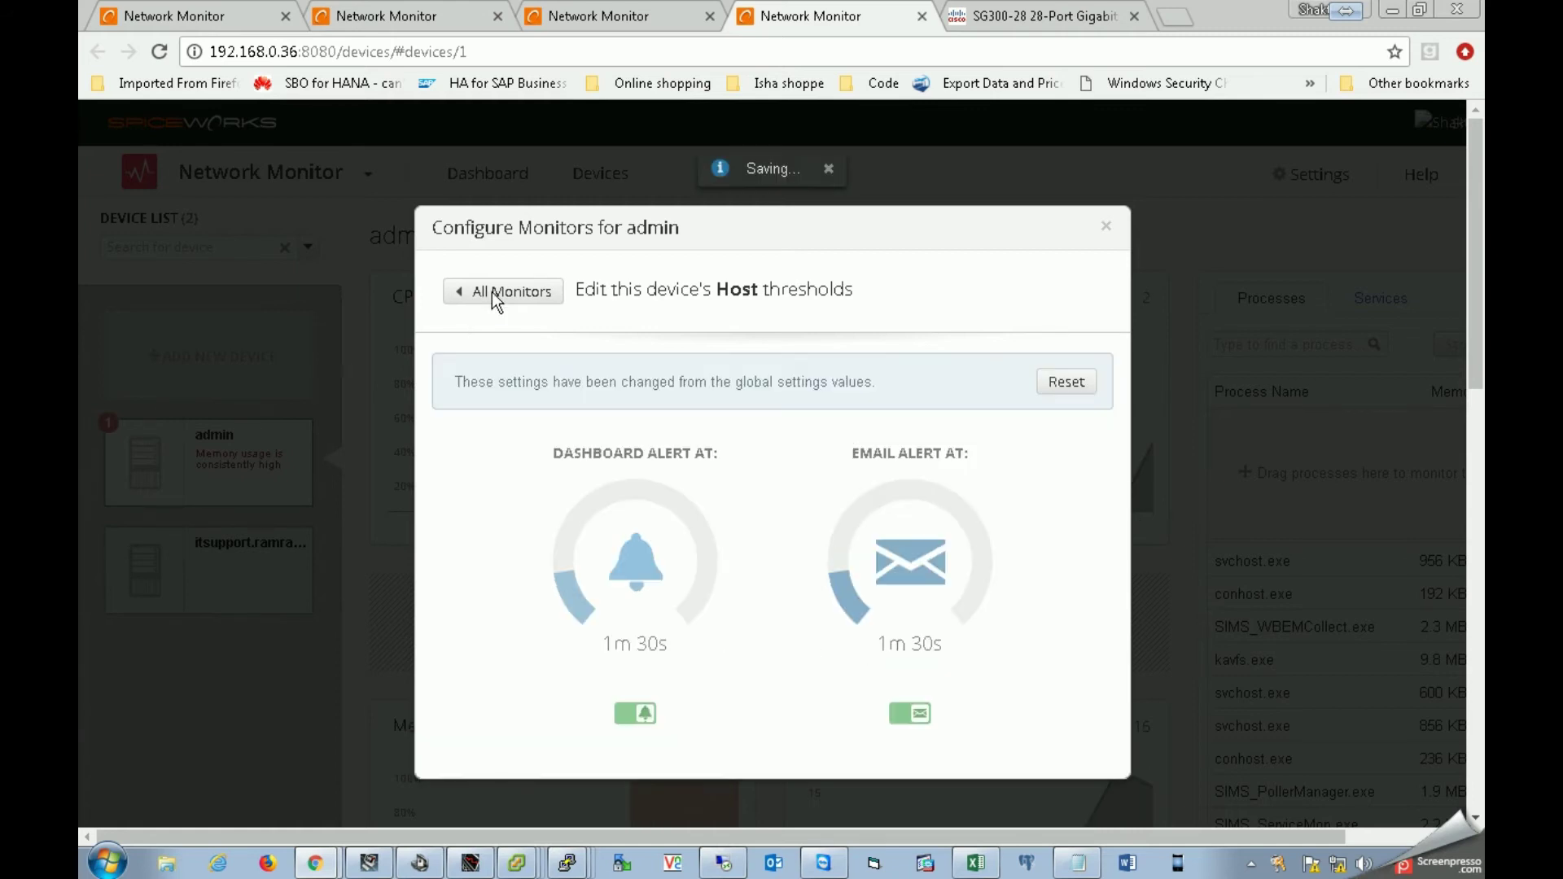
pyautogui.click(491, 291)
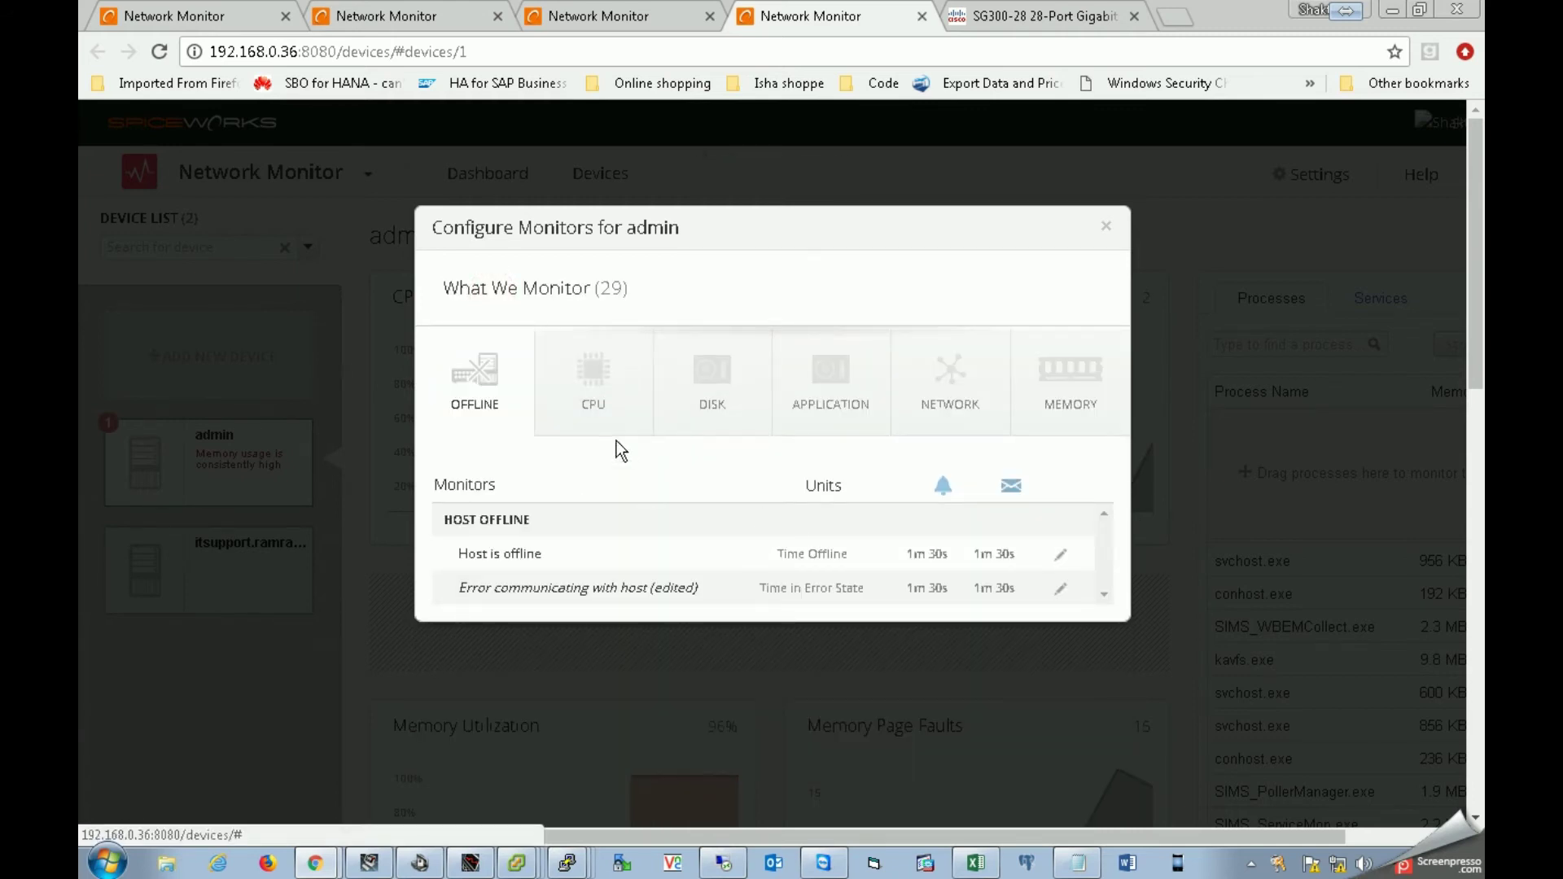
pyautogui.click(603, 382)
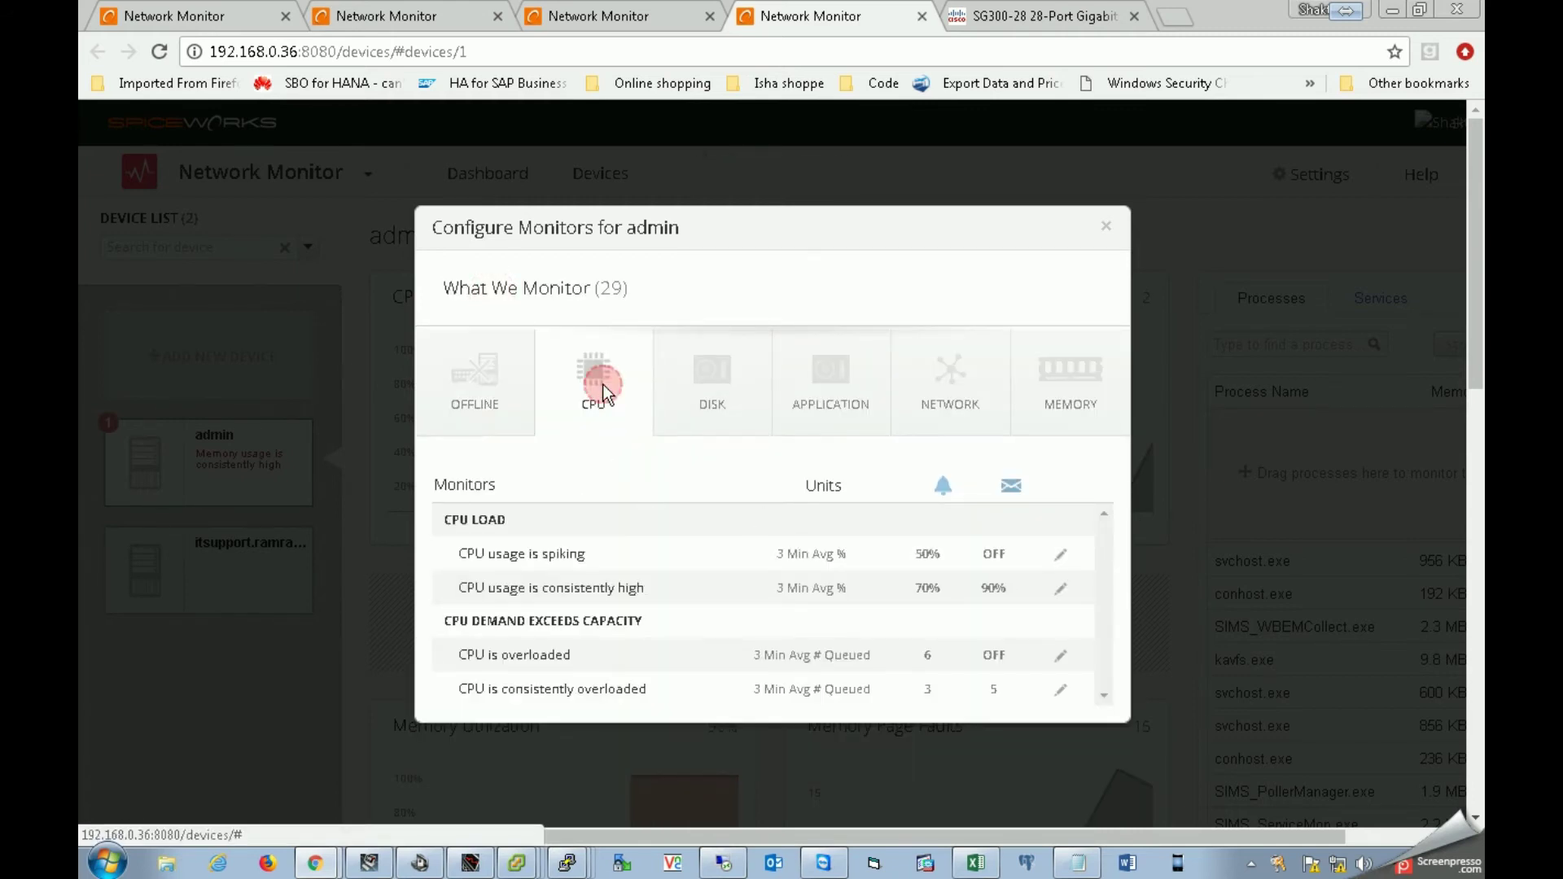
pyautogui.click(735, 379)
pyautogui.click(852, 393)
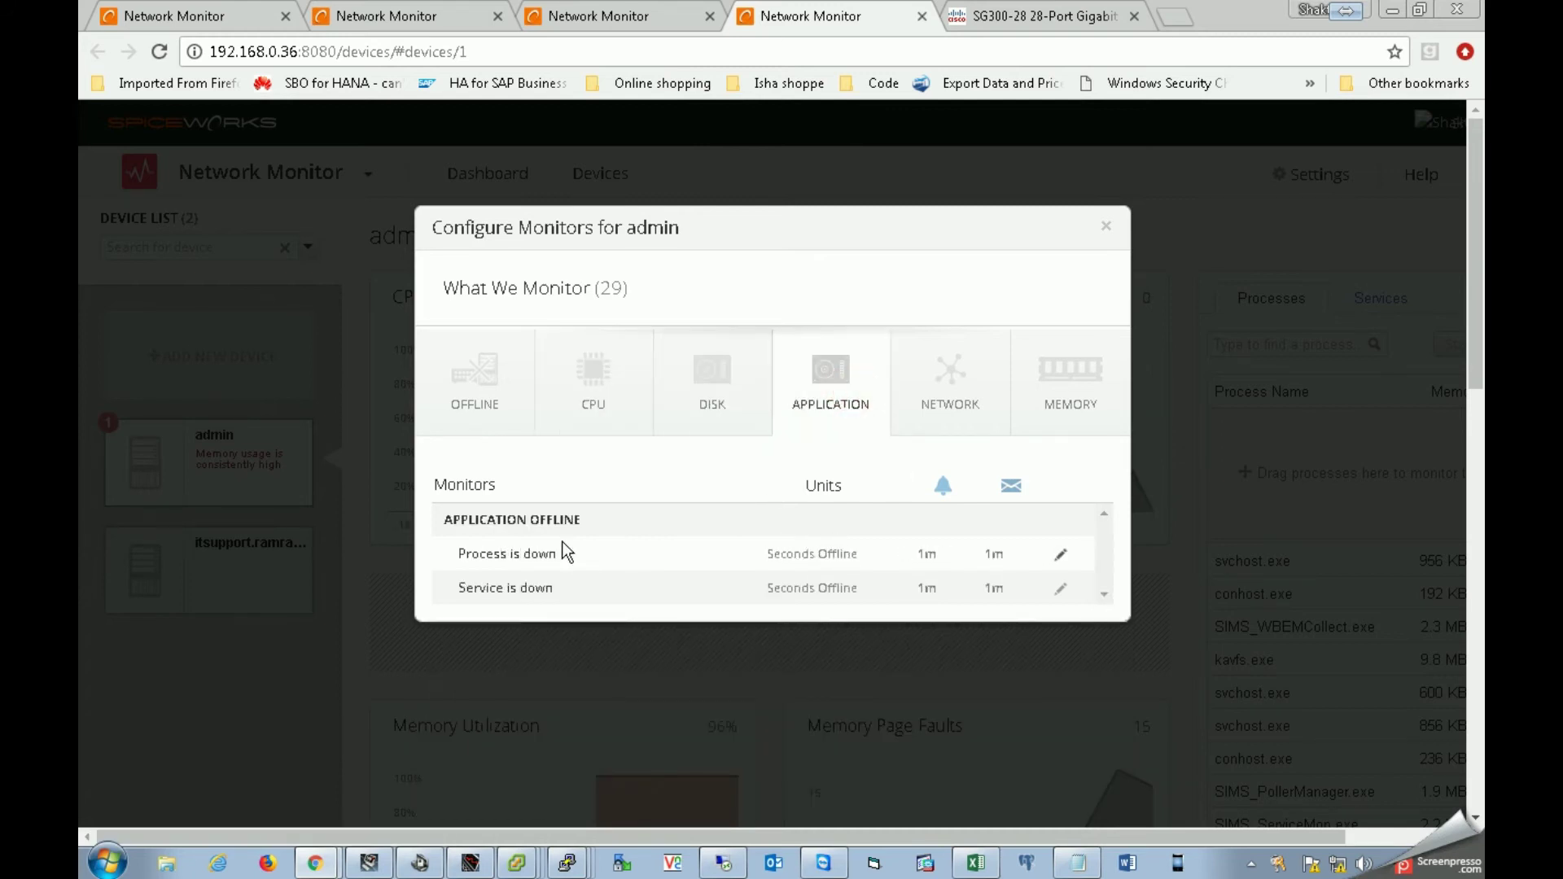
# Review the Network, Memory, Disk, CPU and Offline monitors, then close admin's monitor configuration
pyautogui.click(944, 379)
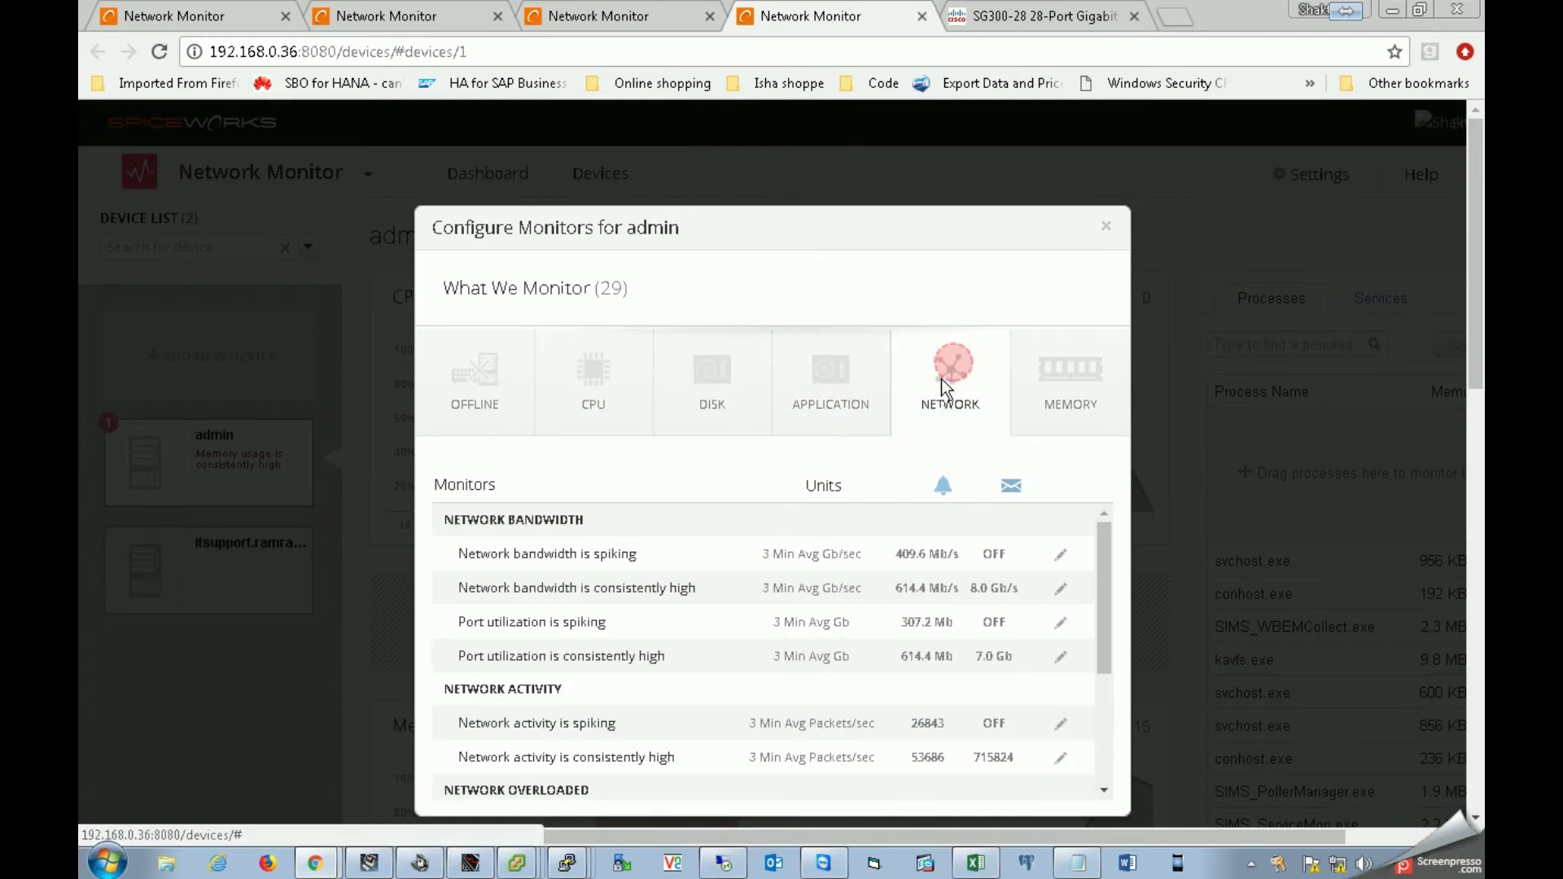
pyautogui.click(1077, 386)
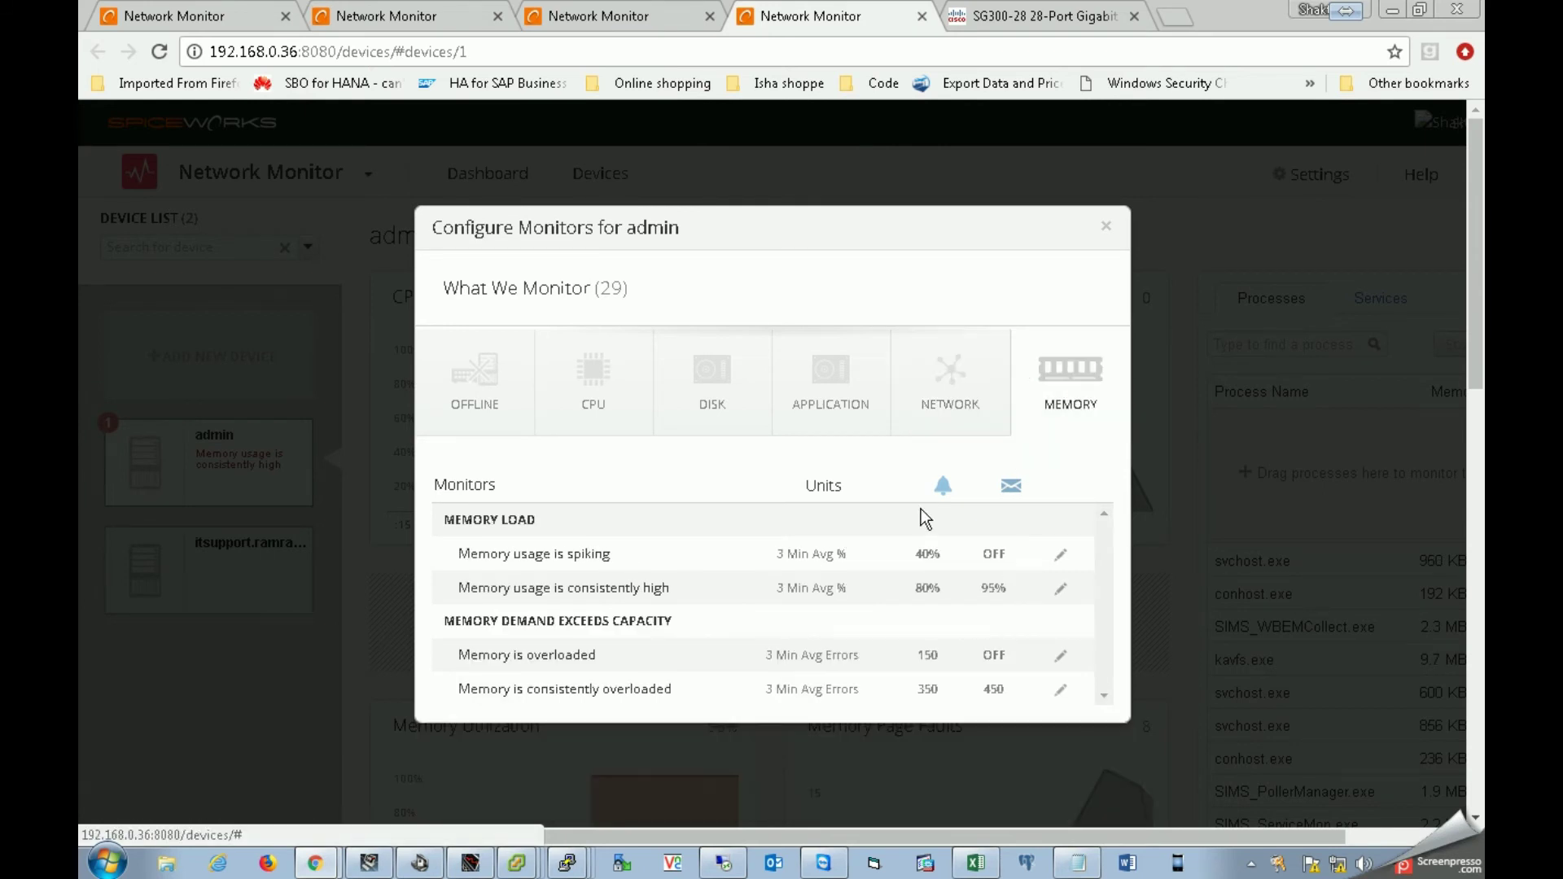
pyautogui.click(945, 380)
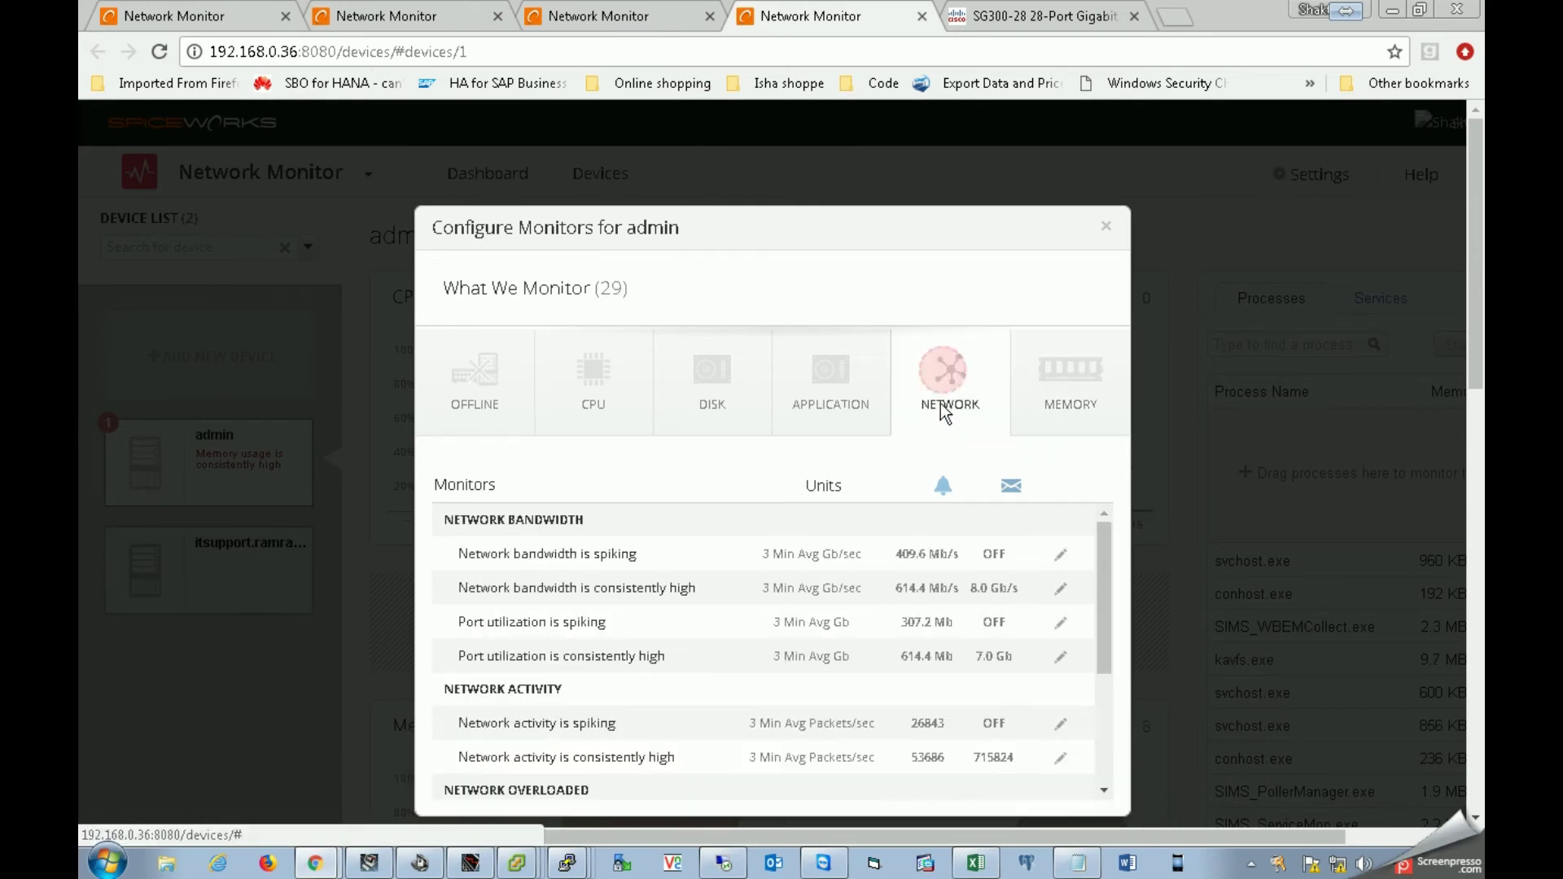
pyautogui.click(811, 362)
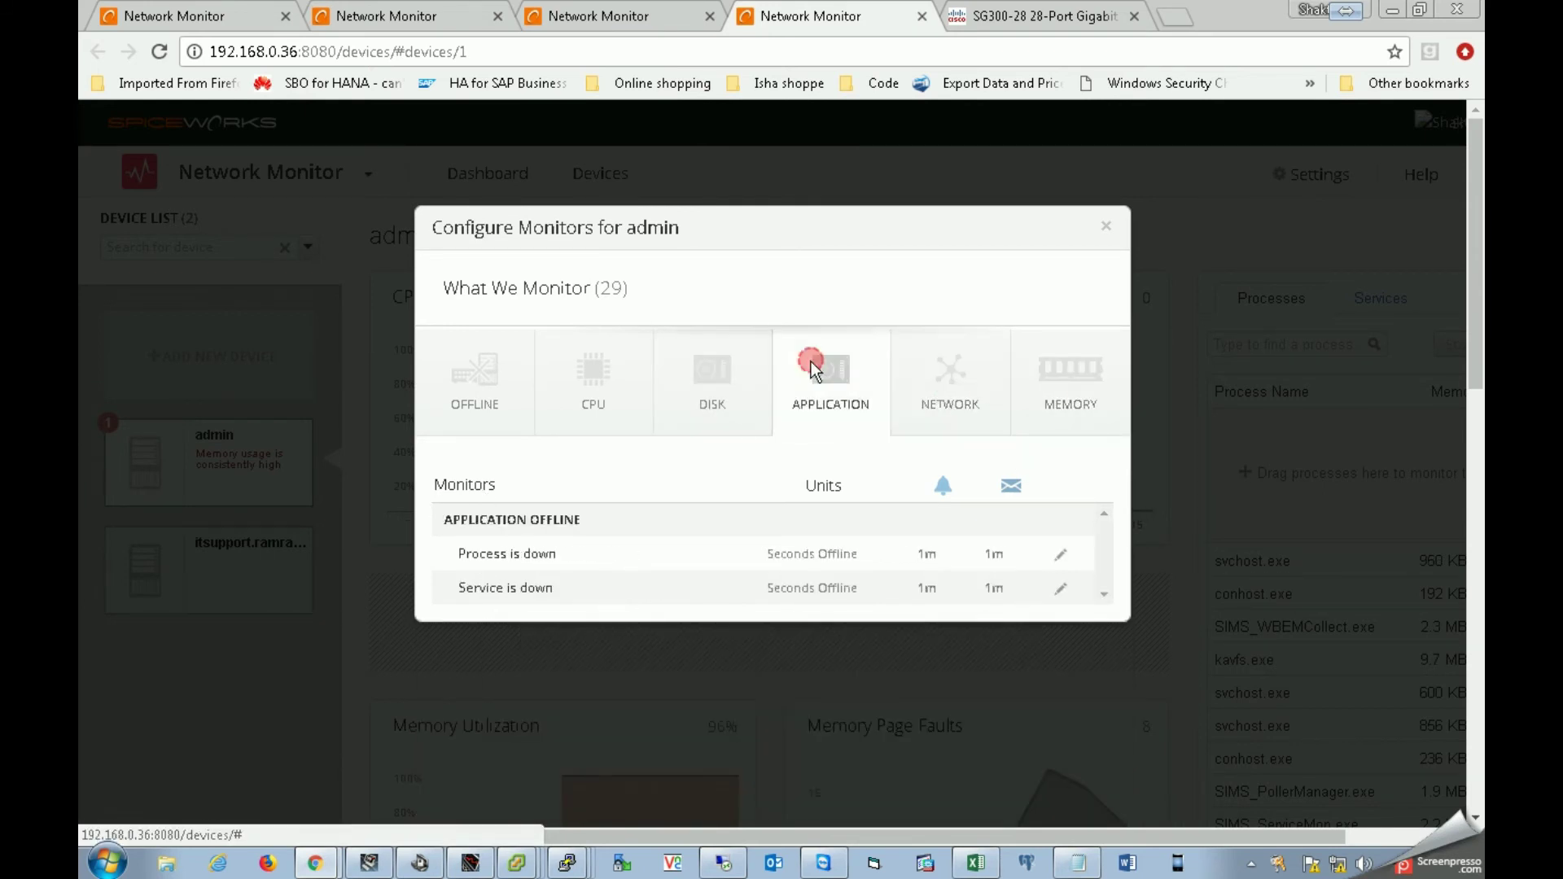
pyautogui.click(717, 393)
pyautogui.click(609, 397)
pyautogui.click(489, 395)
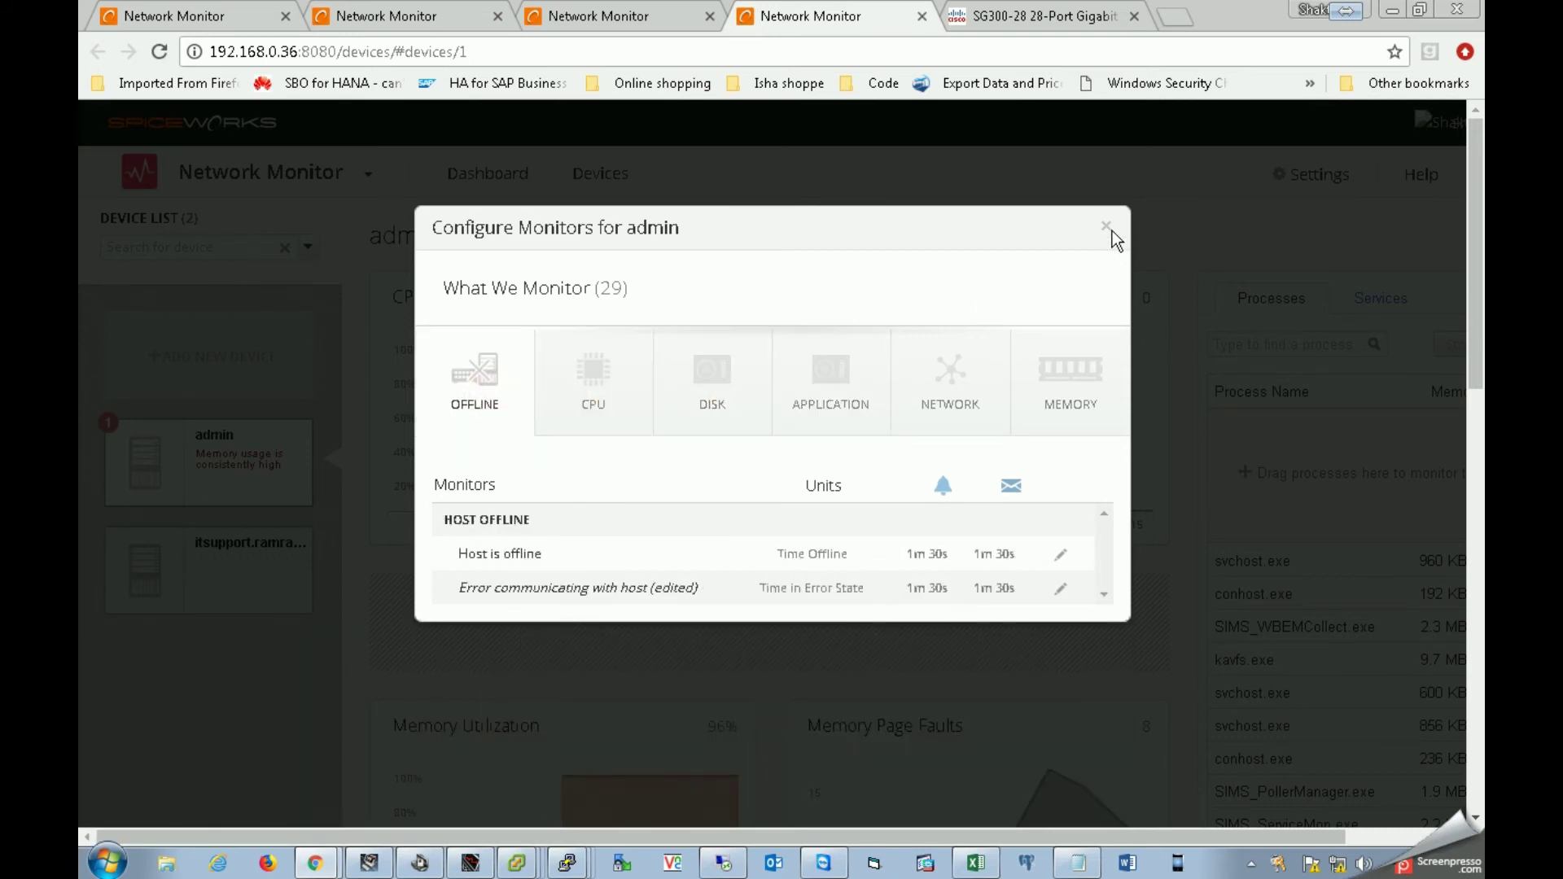
pyautogui.click(1107, 228)
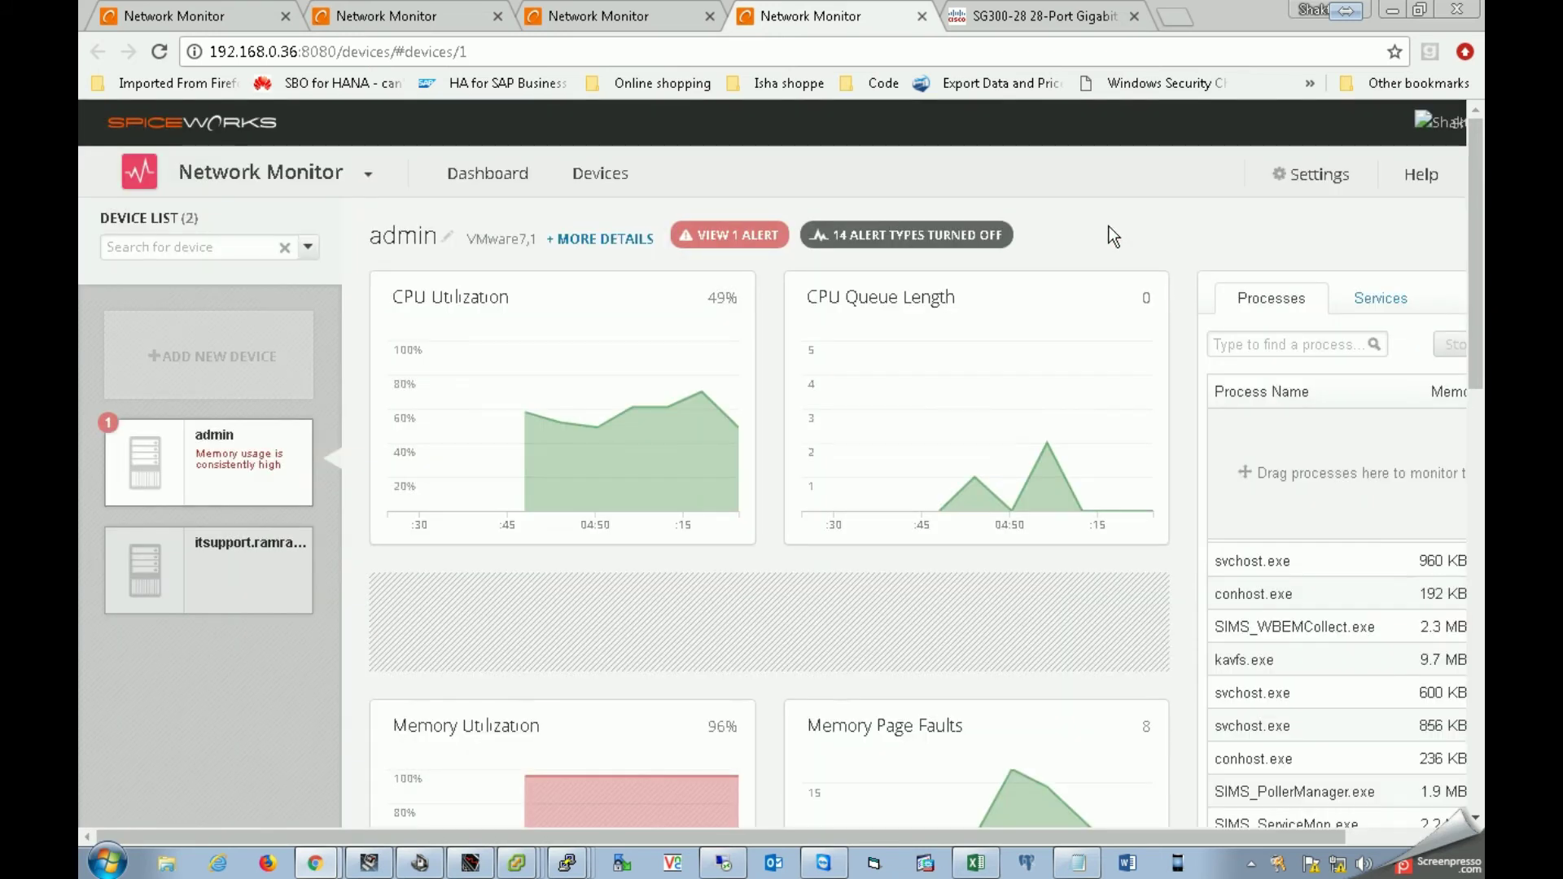
pyautogui.scroll(-5, 690, 394)
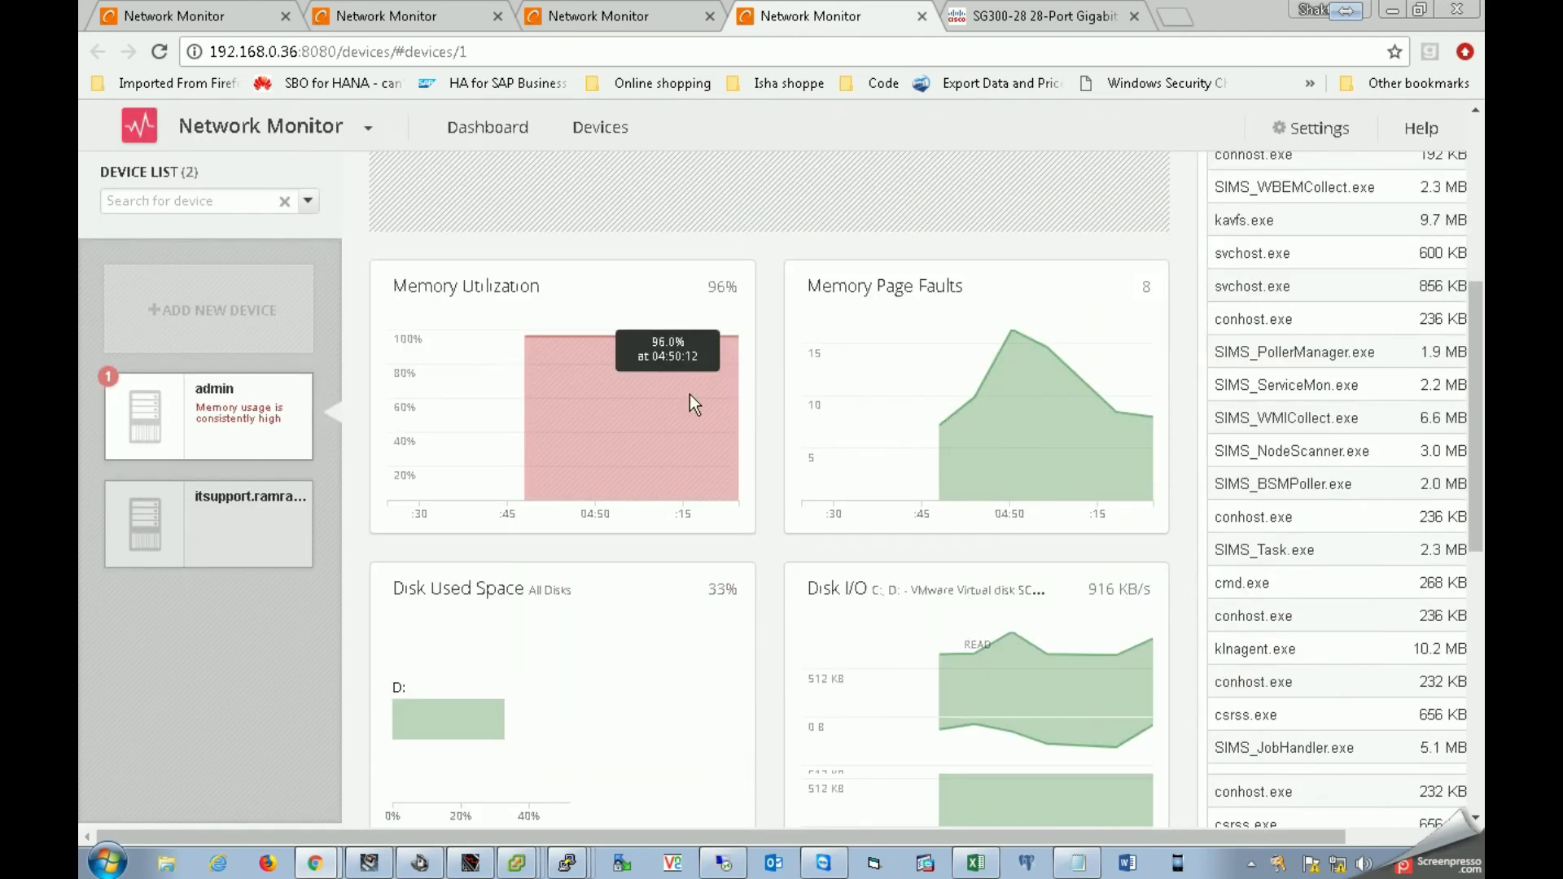
pyautogui.scroll(5, 849, 355)
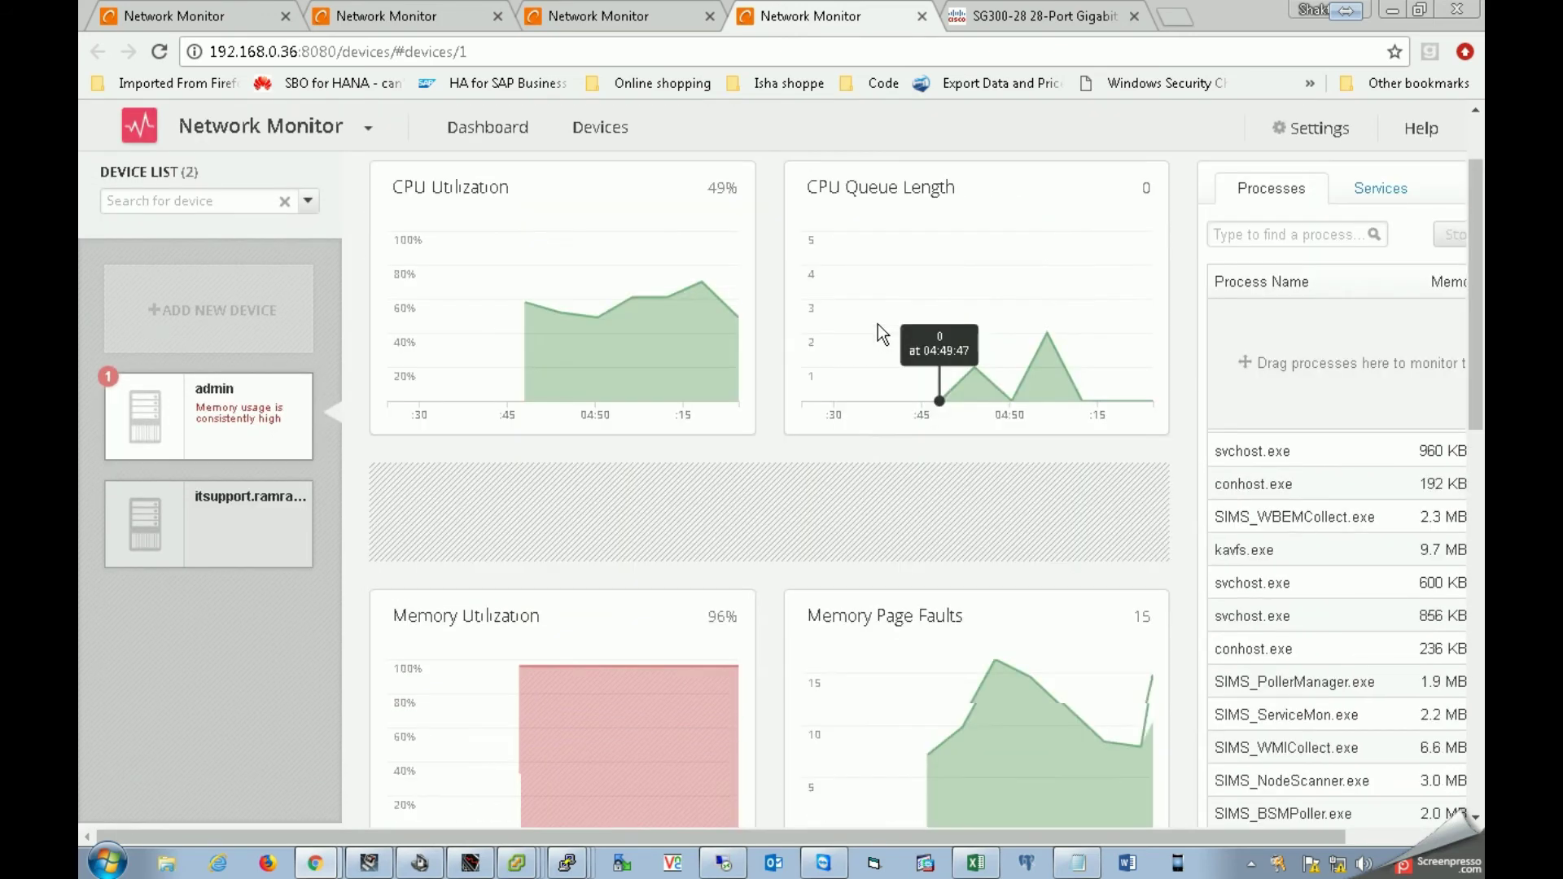
pyautogui.scroll(2, 851, 309)
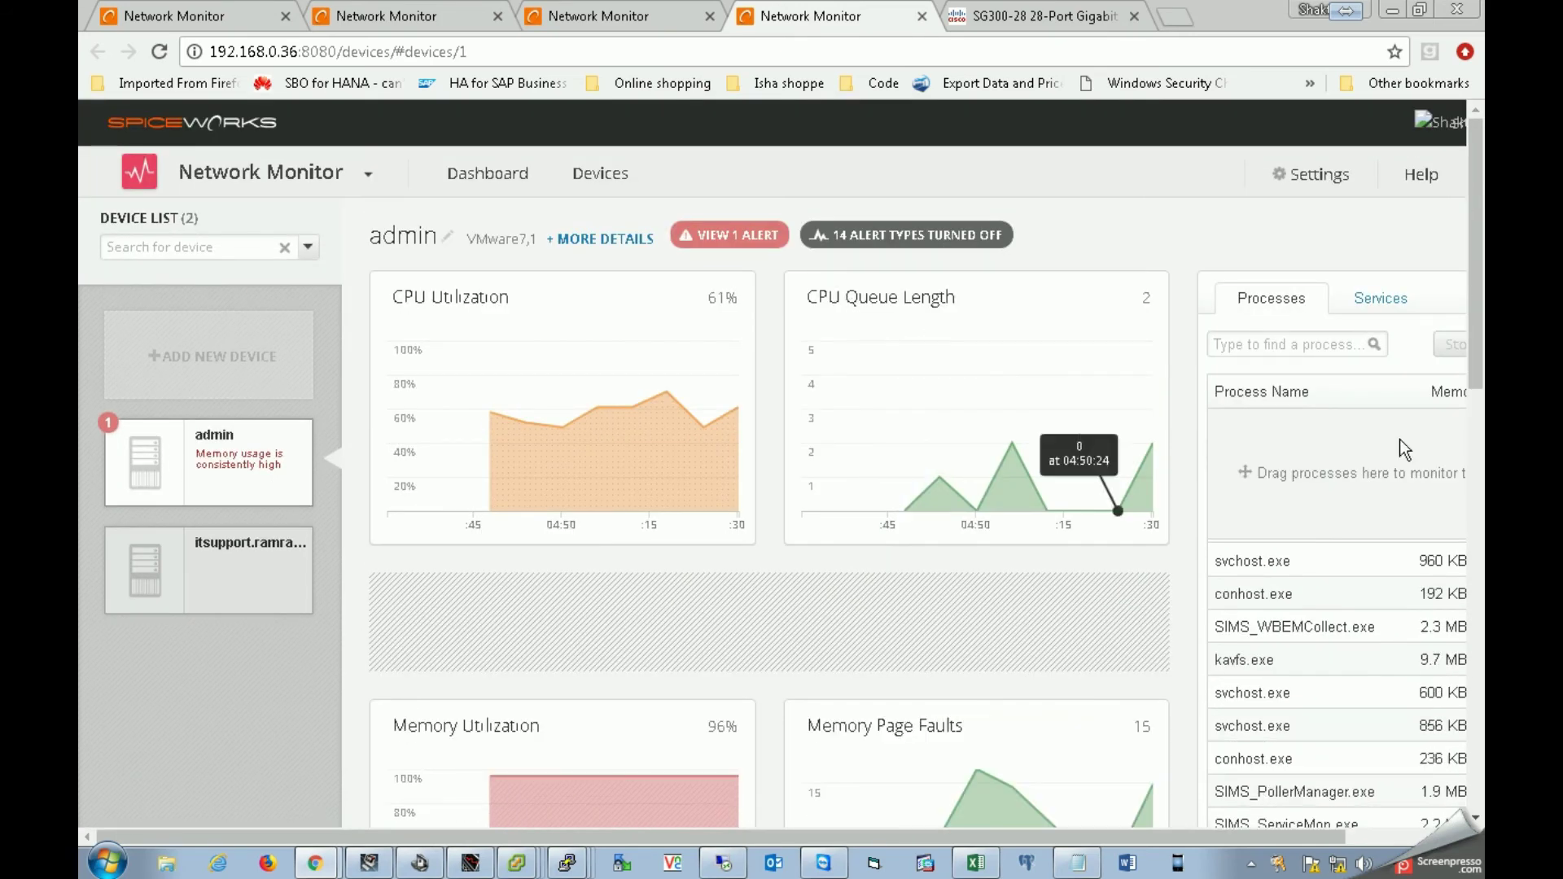
pyautogui.moveTo(1481, 259); pyautogui.dragTo(1440, 209)
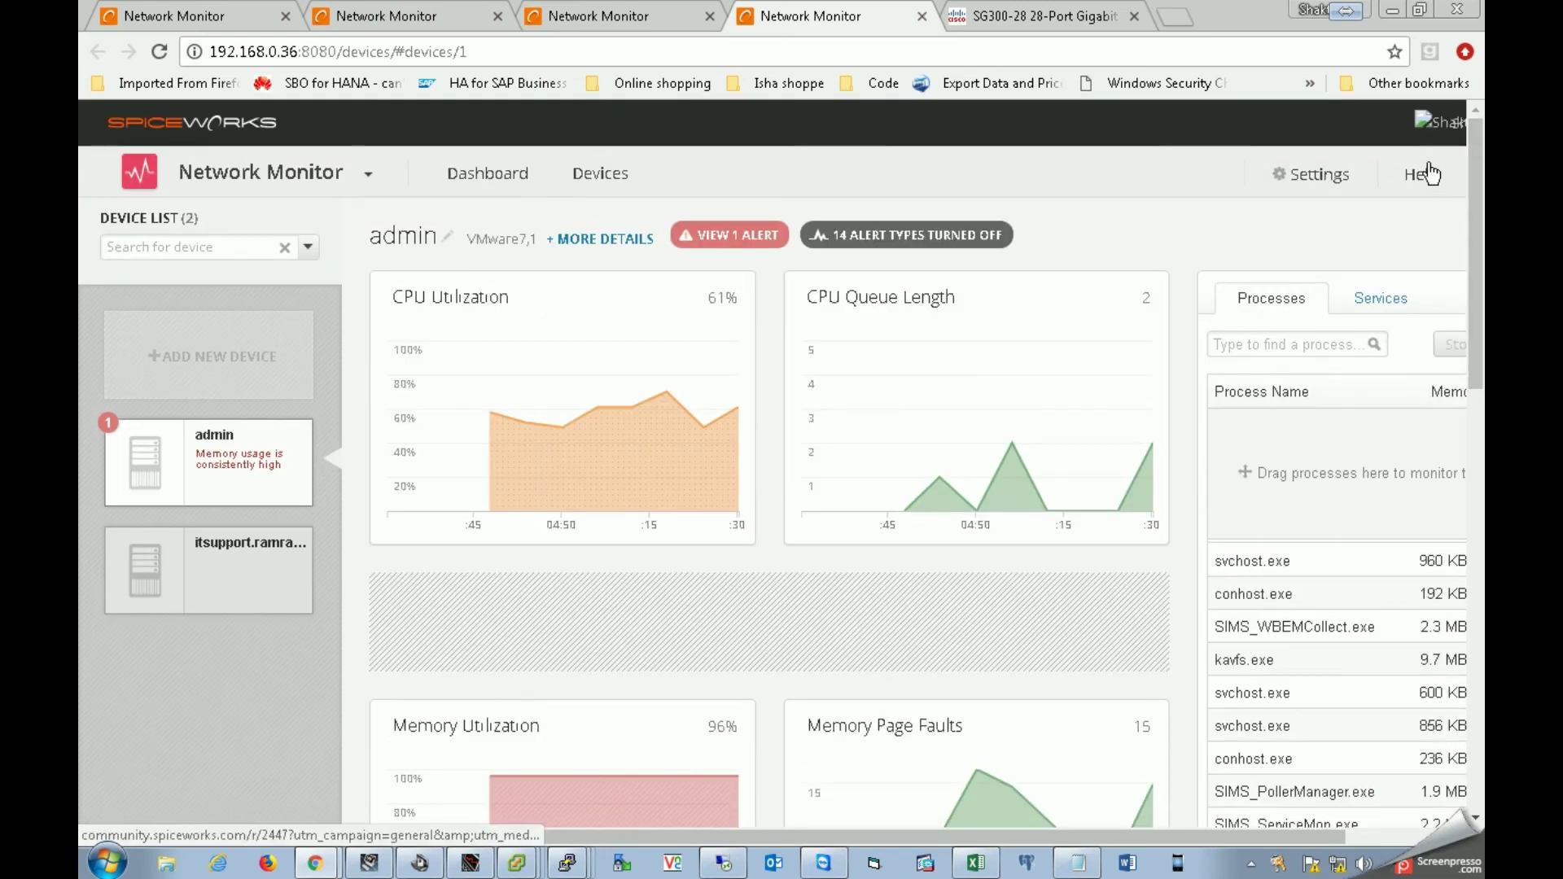